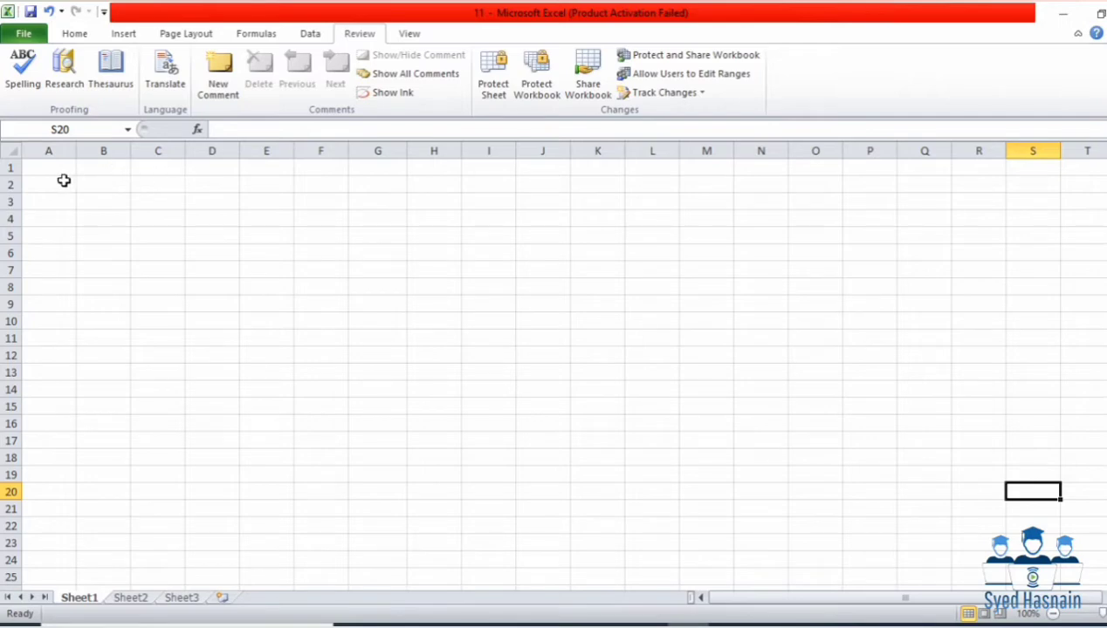
Step: Enter the misspelled word 'Englisg' in cell B4
click(59, 173)
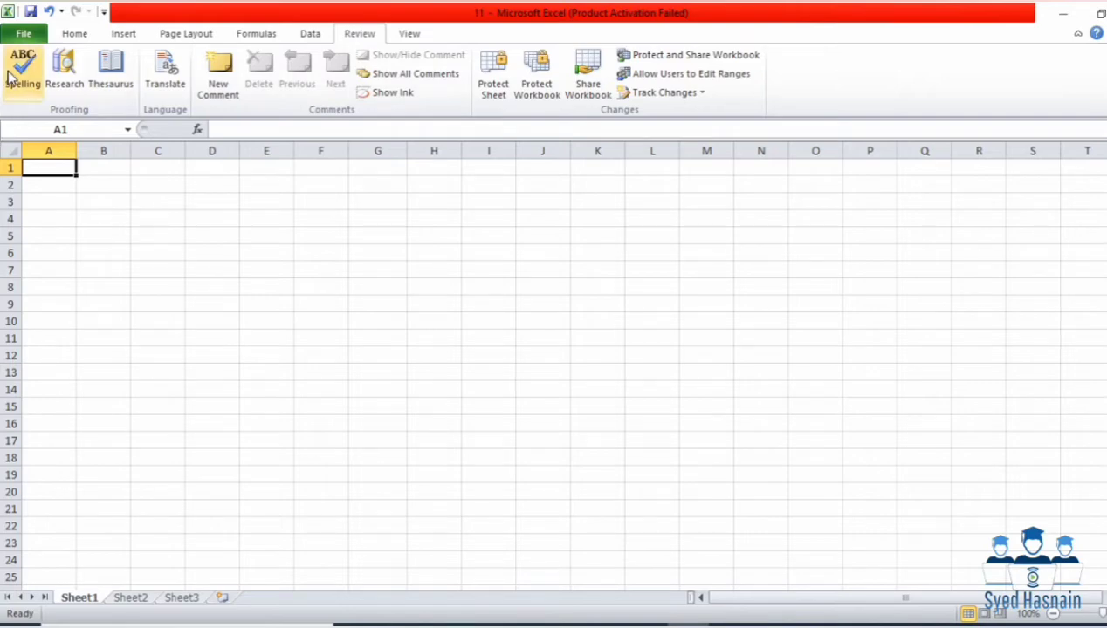
click(126, 212)
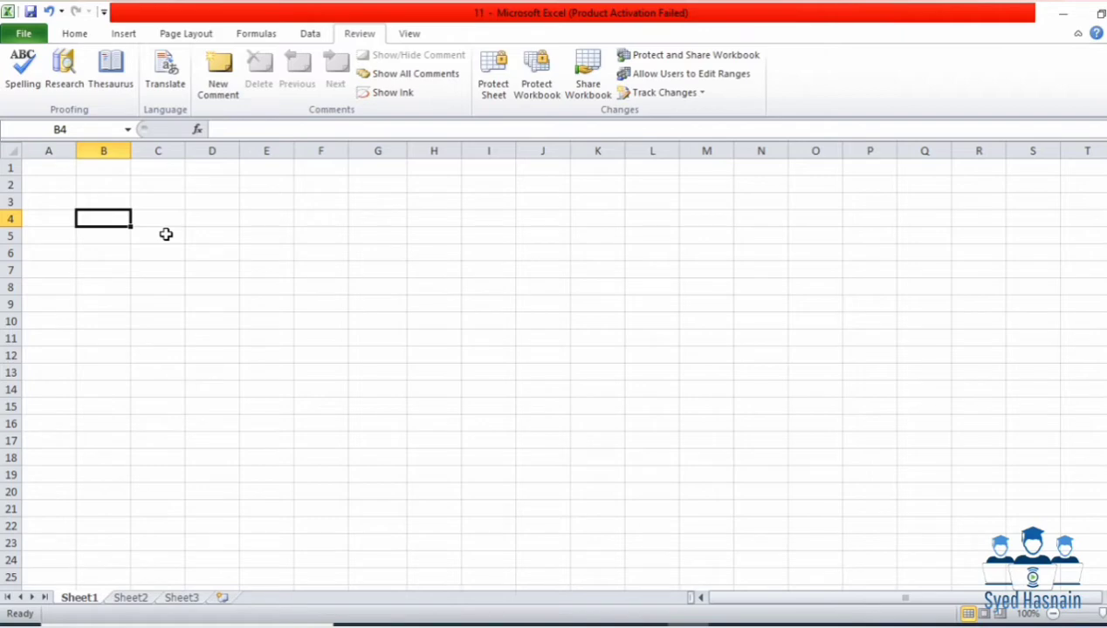
text(E)
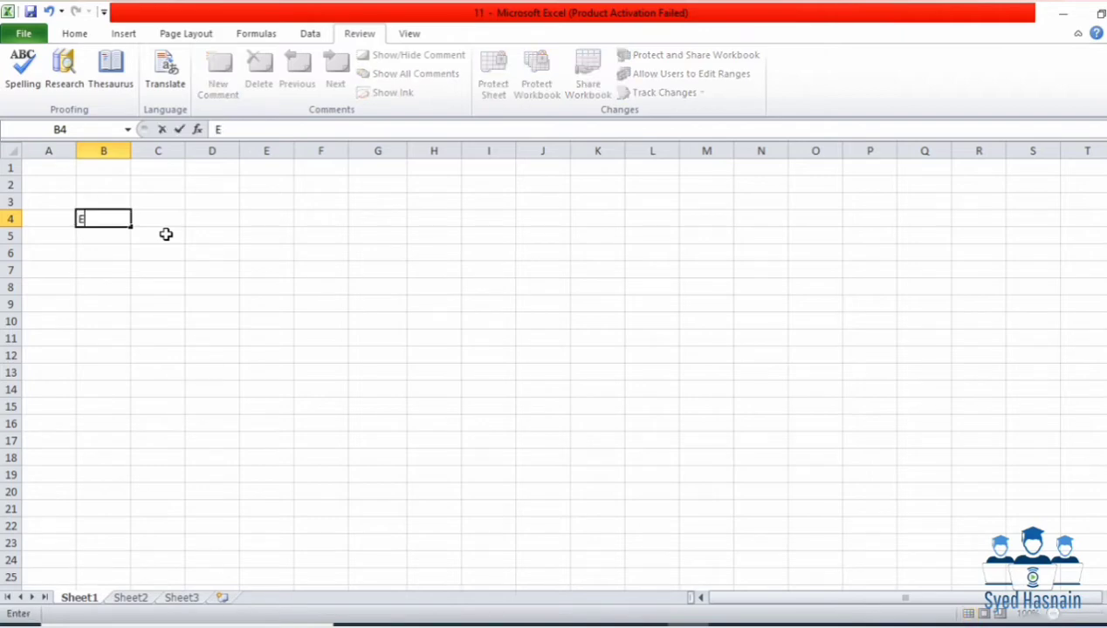
text(nglish)
key(BackSpace)
text(g)
click(166, 234)
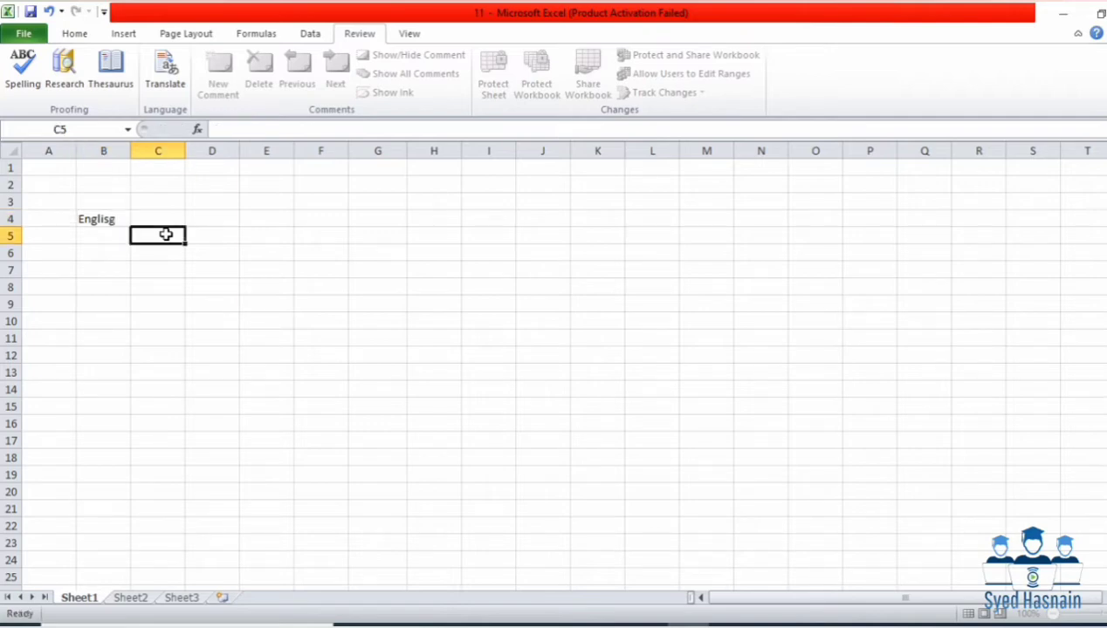
click(124, 219)
Step: Run Spelling and change 'Englisg' to the suggested 'English'
click(36, 99)
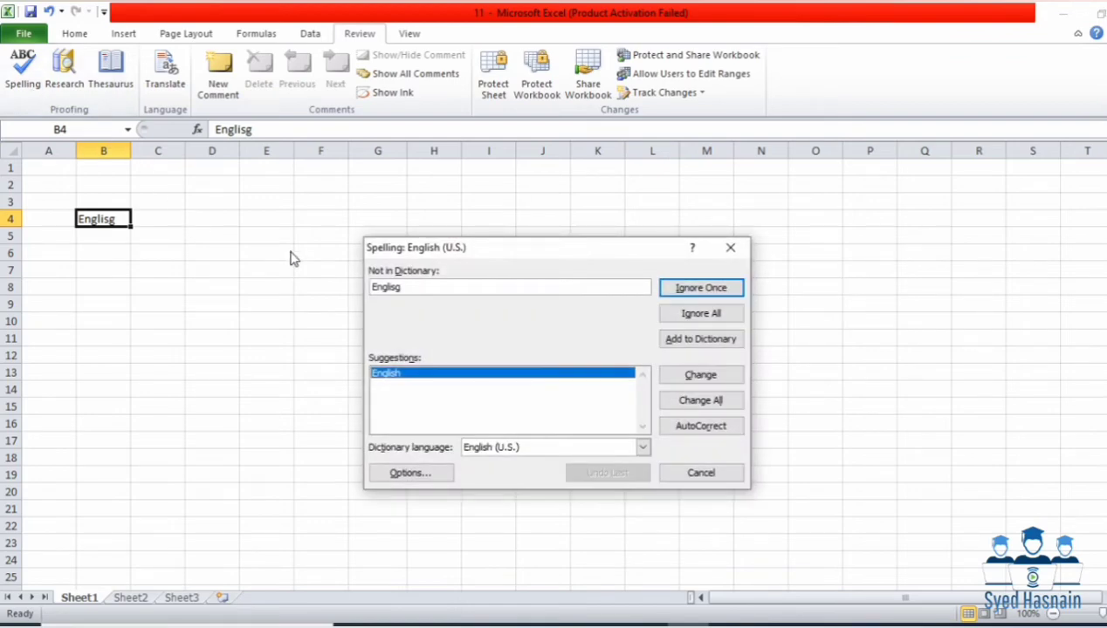
drag(441, 248, 413, 214)
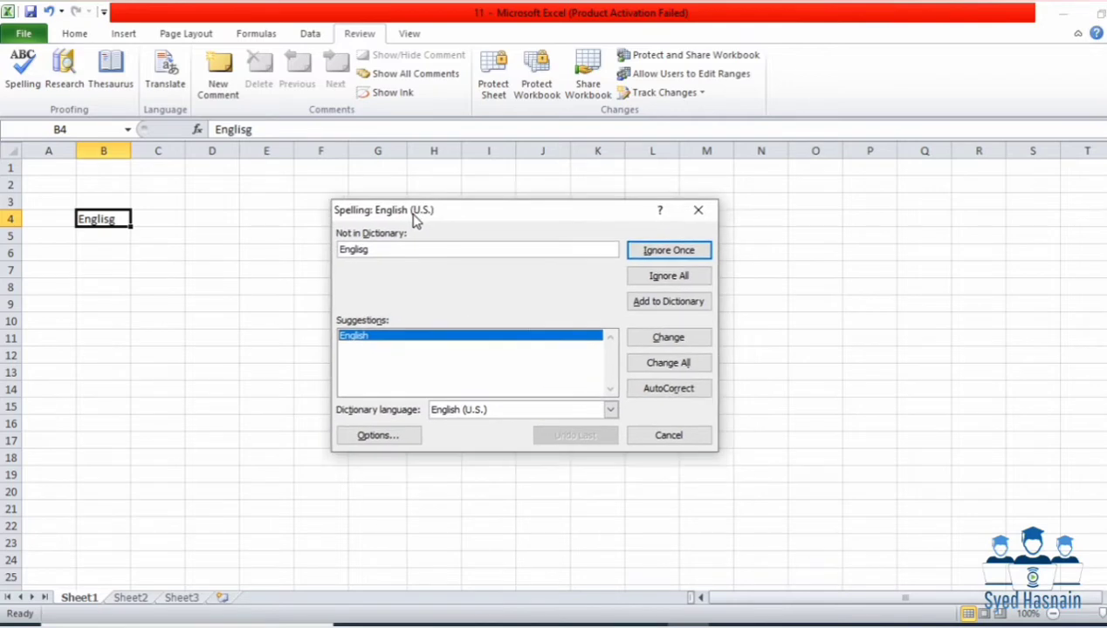
drag(339, 214, 264, 217)
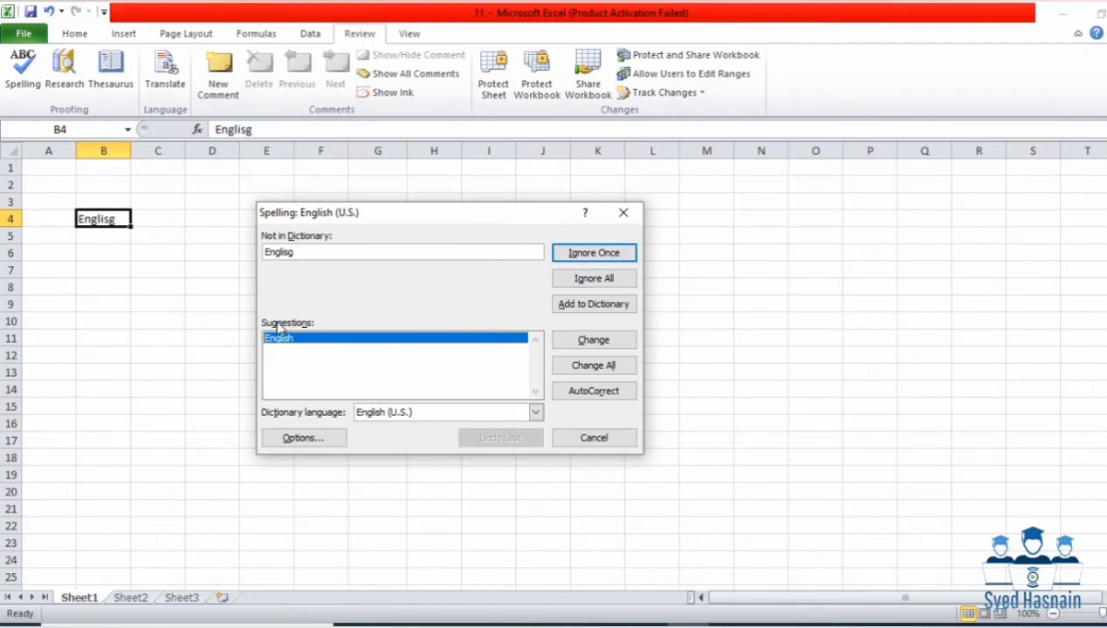
click(610, 342)
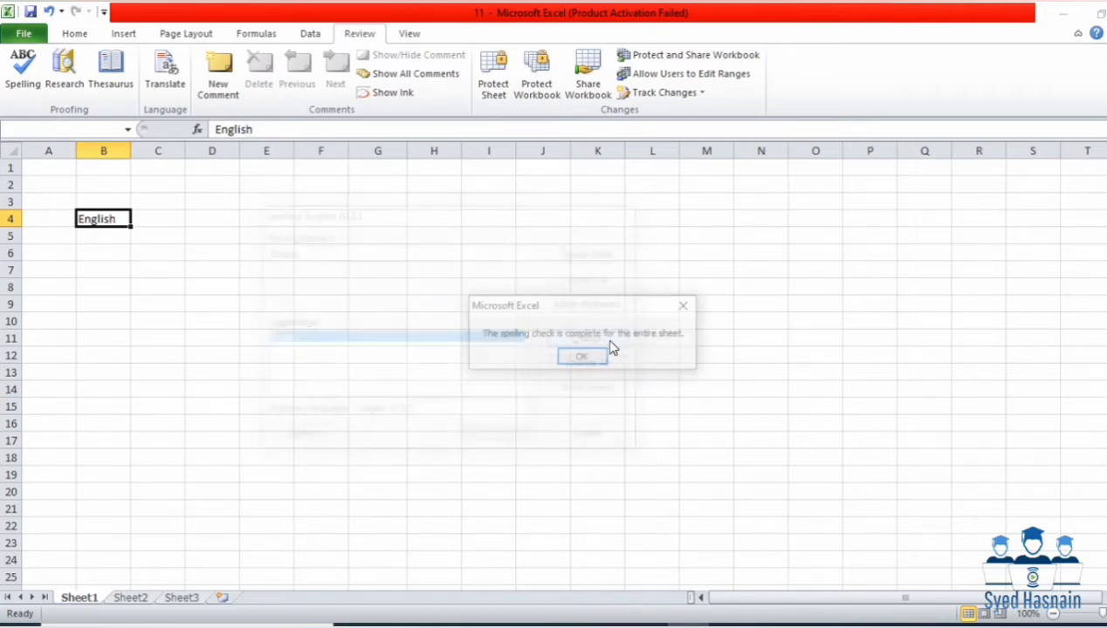
click(597, 354)
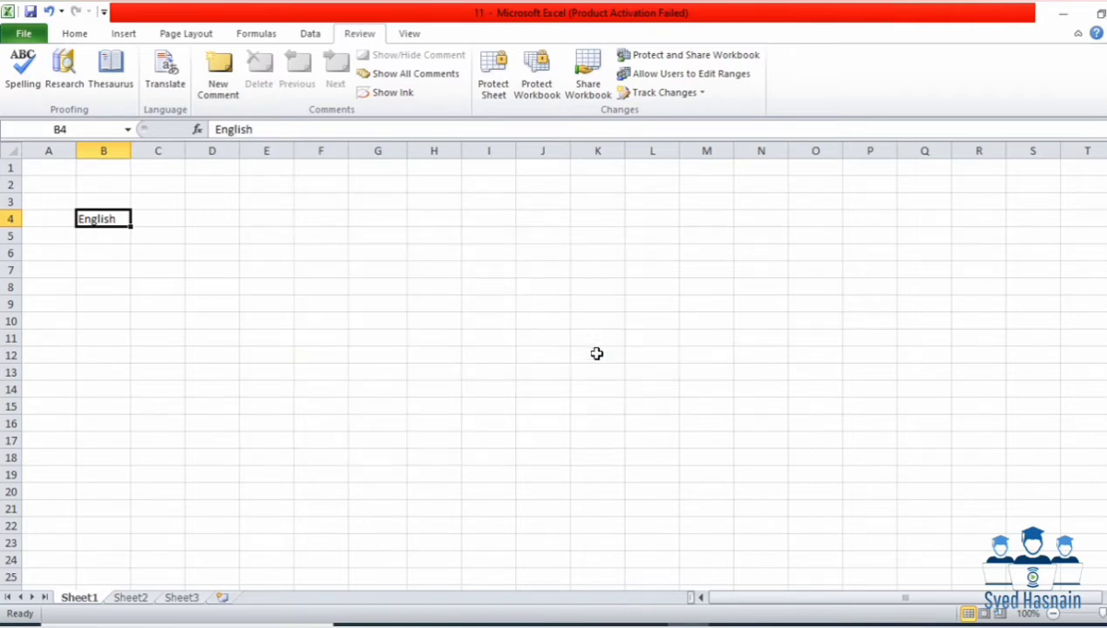
Step: Type 'Grammeer' in D4 and 'computeer' in F4, then select D4:F4
click(217, 230)
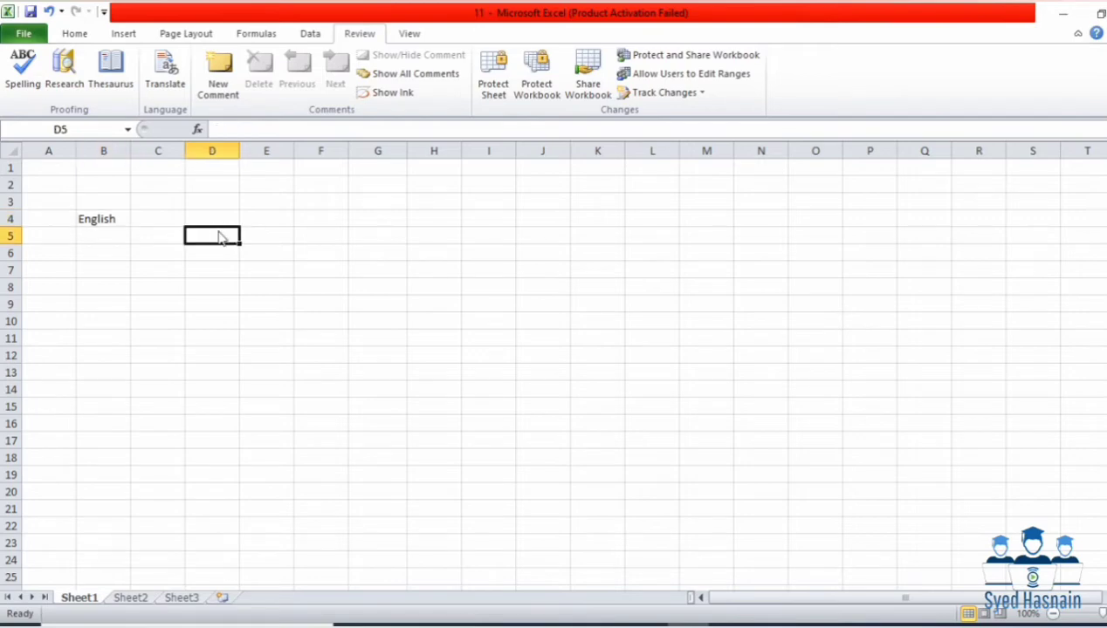
click(219, 219)
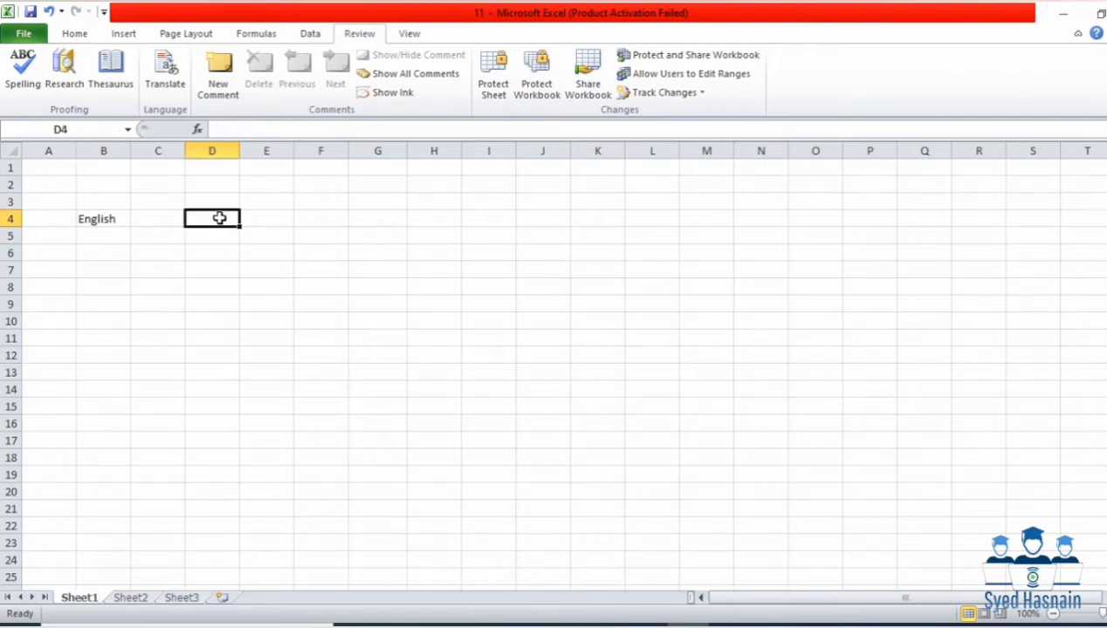
text(G)
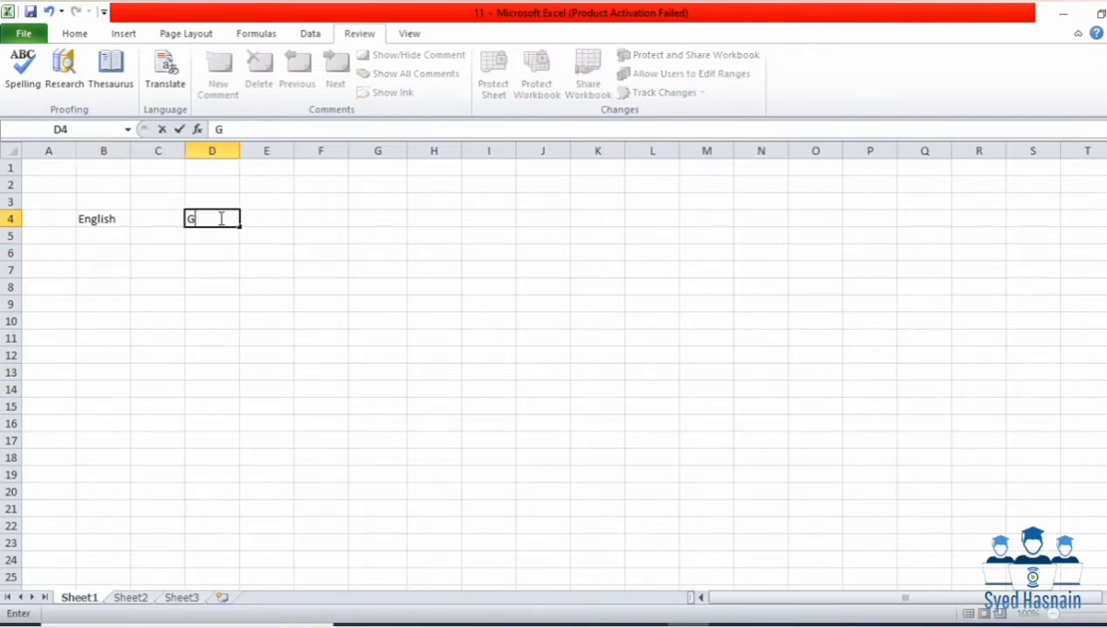
text(rammeer)
click(322, 217)
text(c)
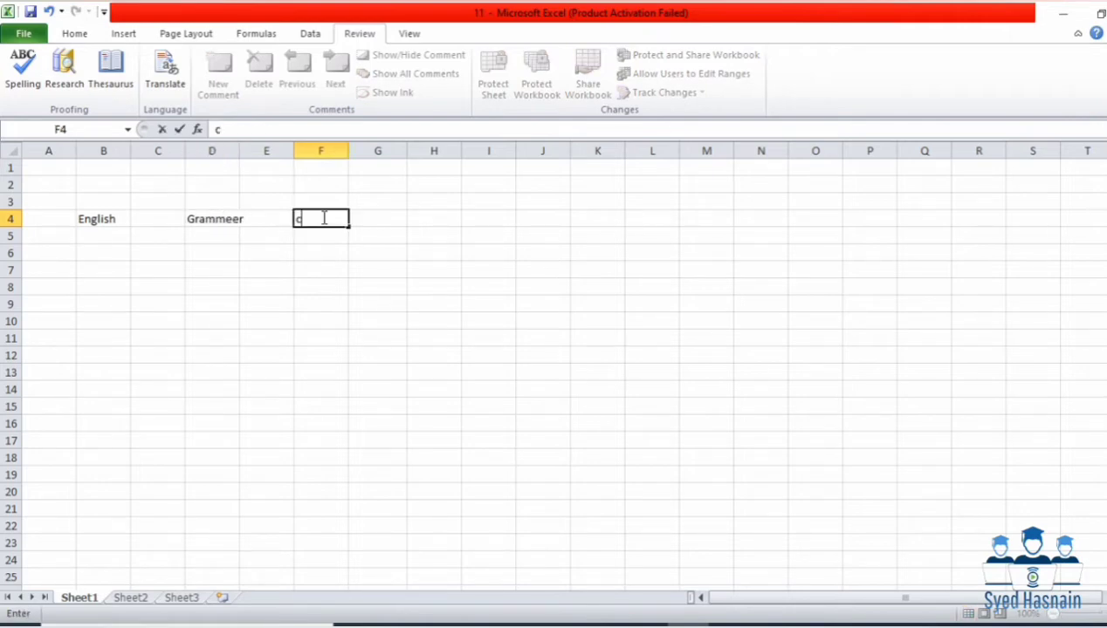
text(omput)
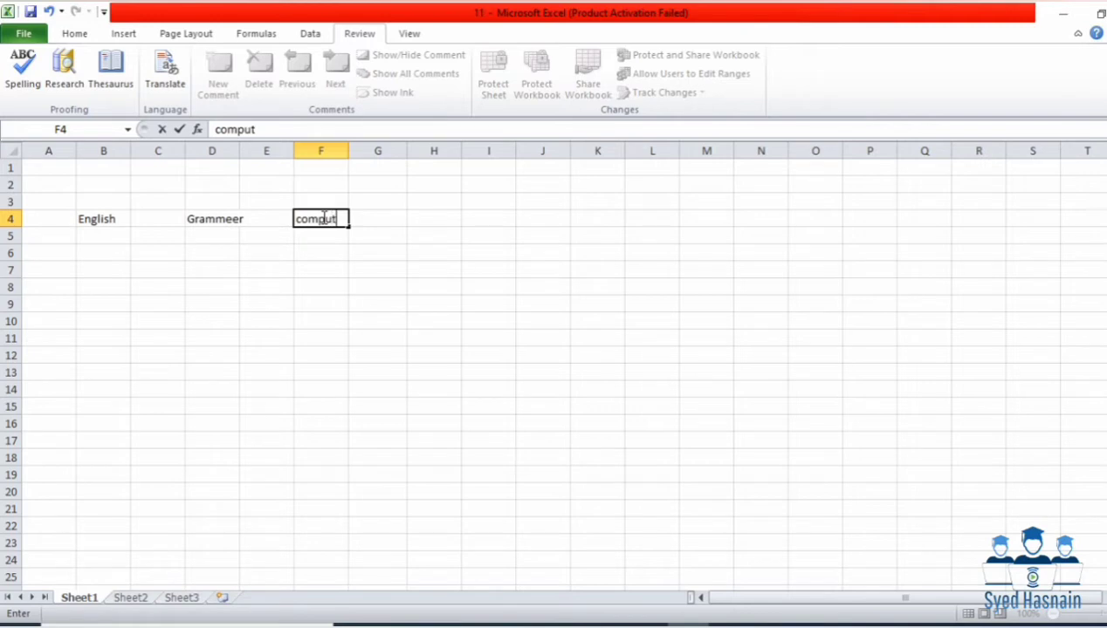
text(eer)
click(339, 254)
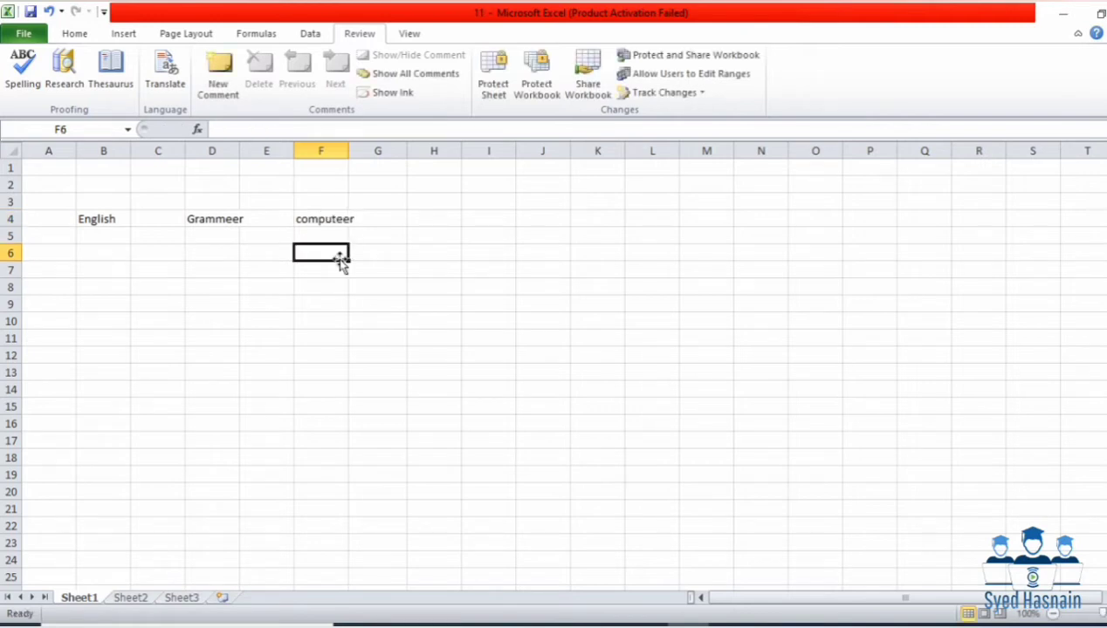
drag(200, 218, 298, 214)
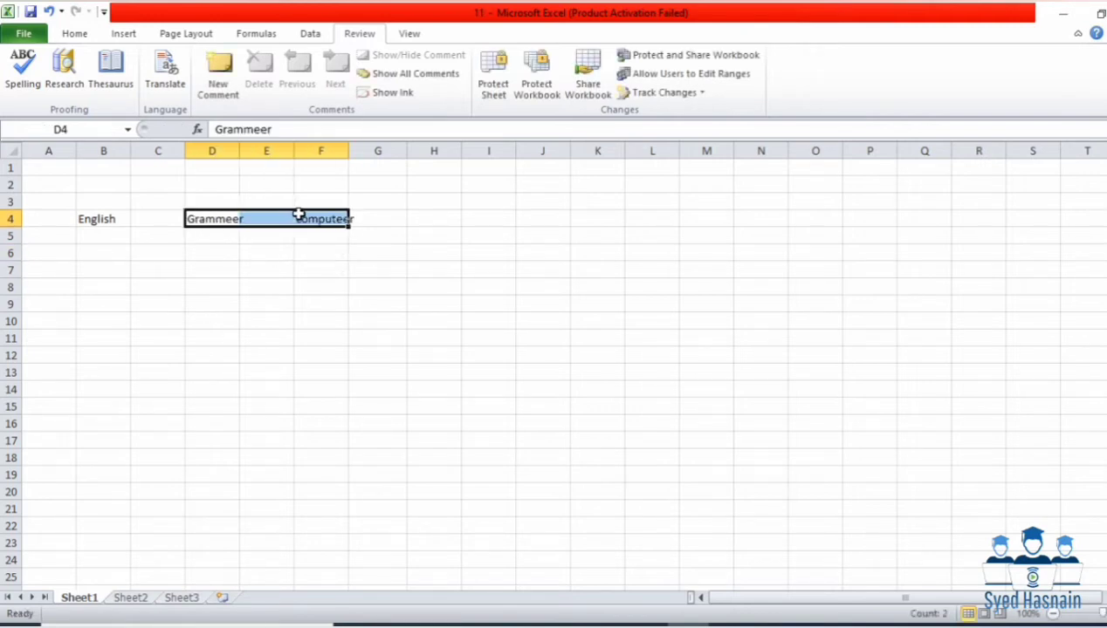
Step: Spell-check D4:F4, changing 'Grammeer' to 'Grammar' and 'computeer' to 'computer'
click(24, 95)
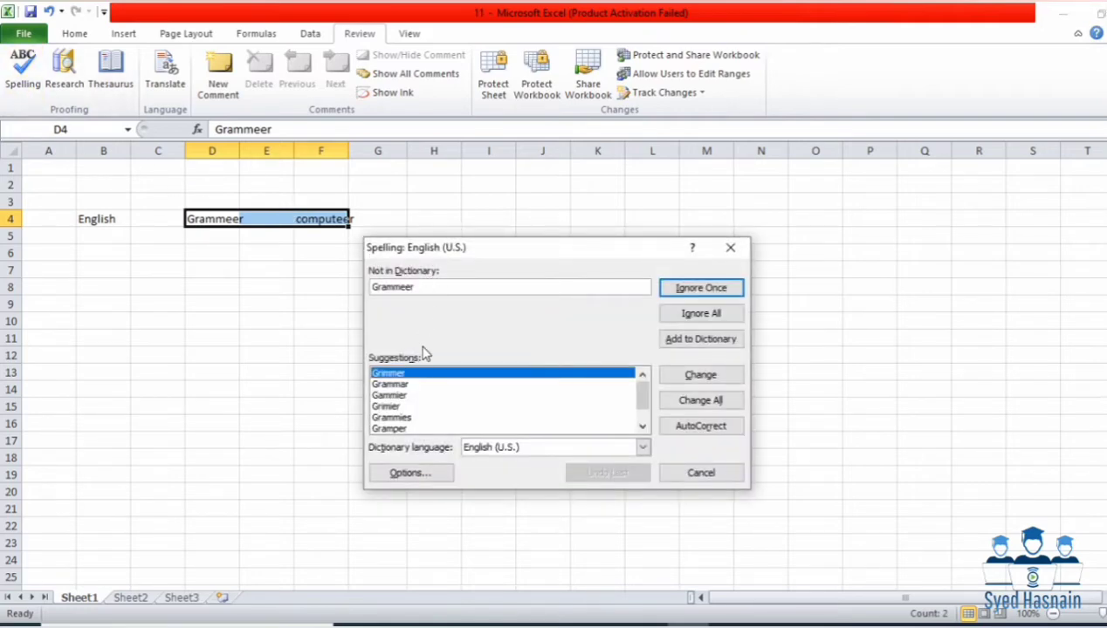
click(425, 385)
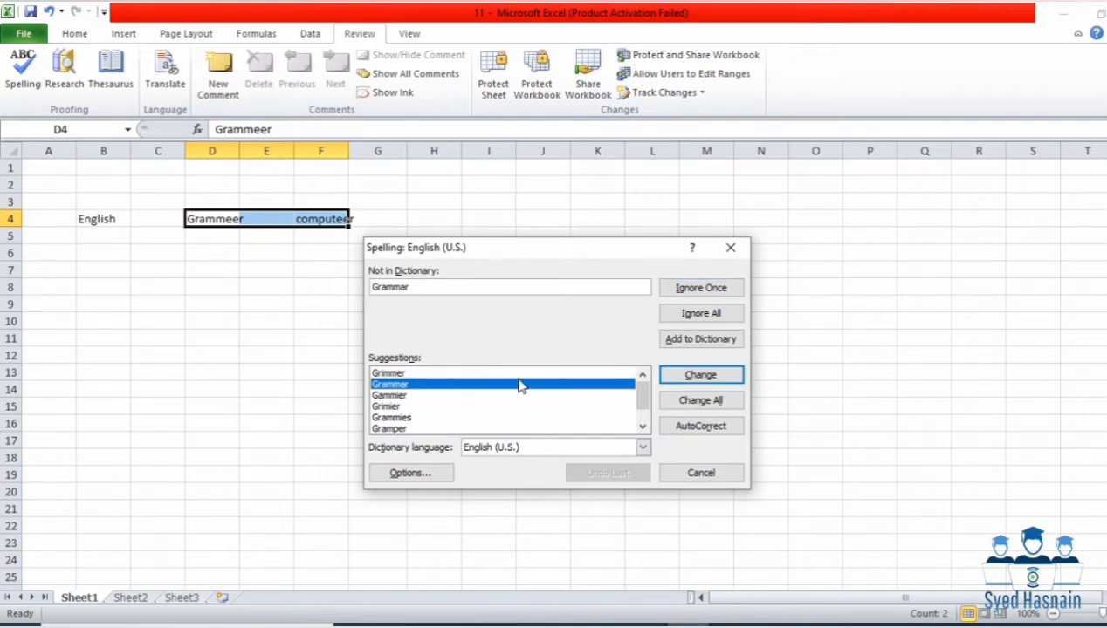
click(682, 377)
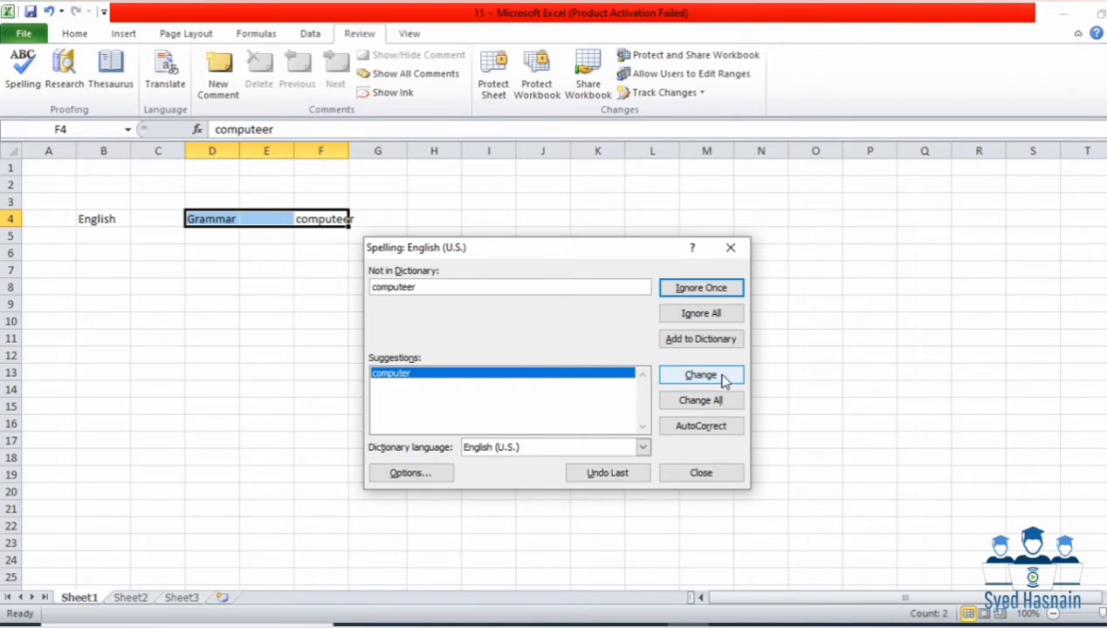
click(722, 379)
click(572, 358)
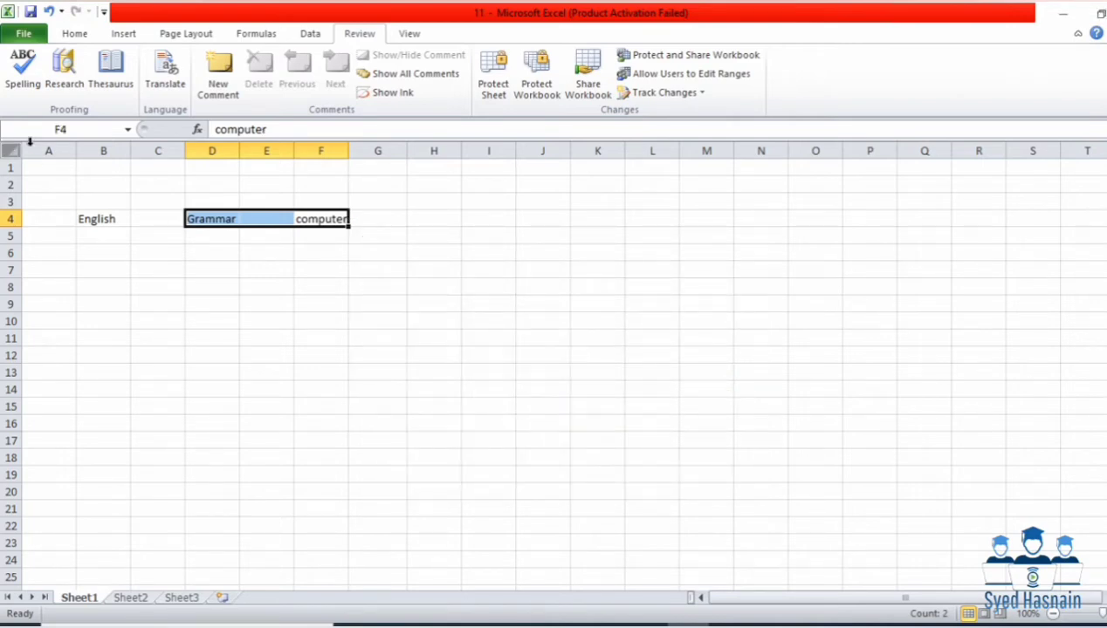
click(246, 289)
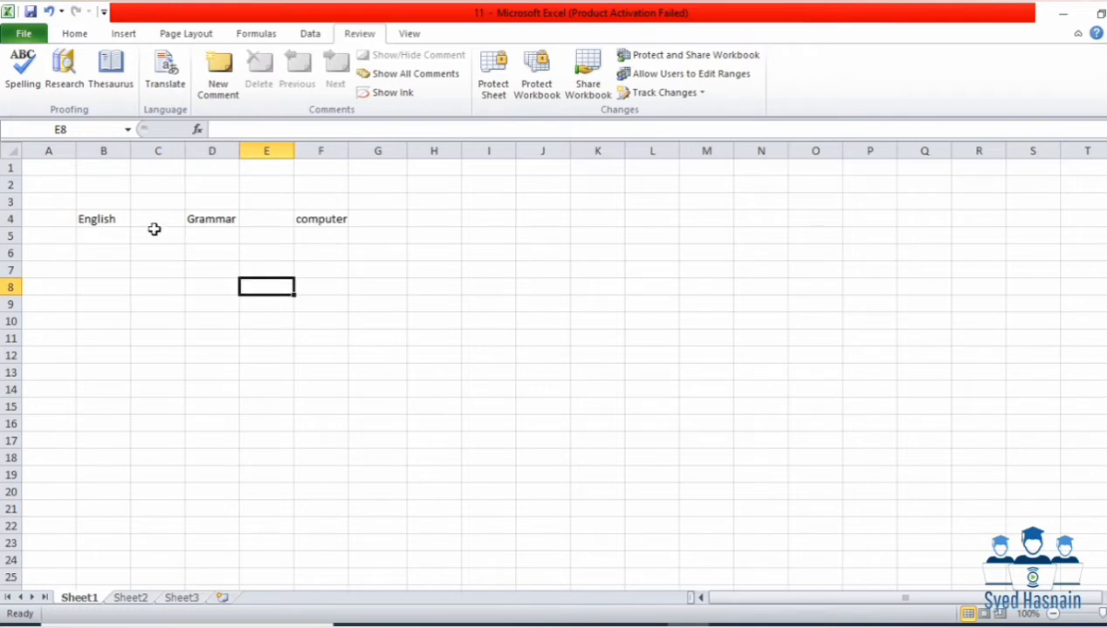
Step: Search the Research pane for 'Computer'
click(47, 82)
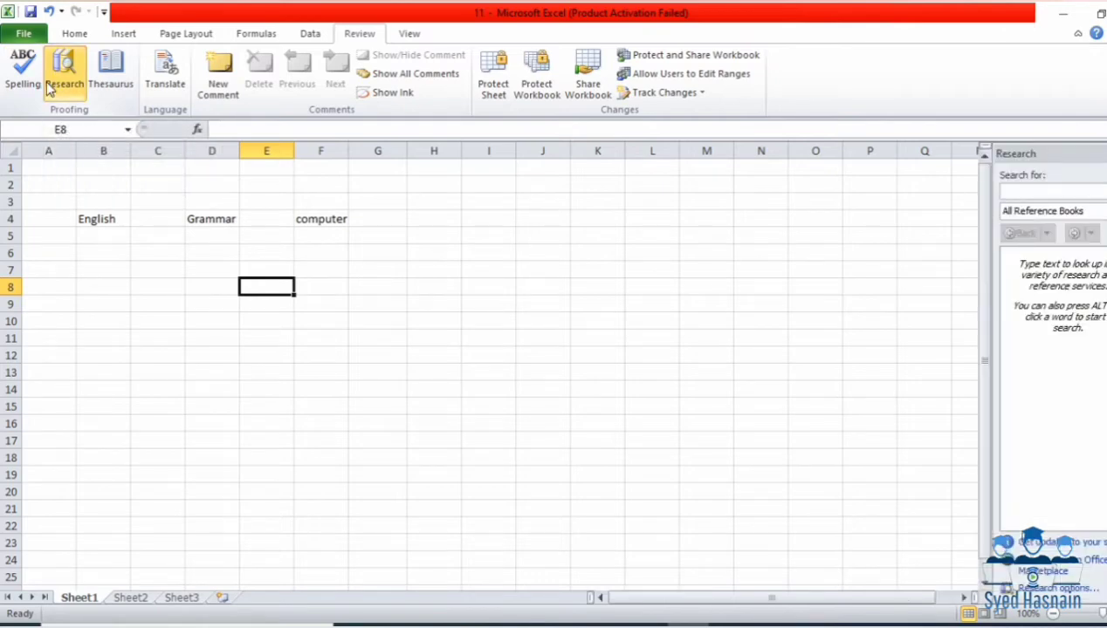
click(1058, 194)
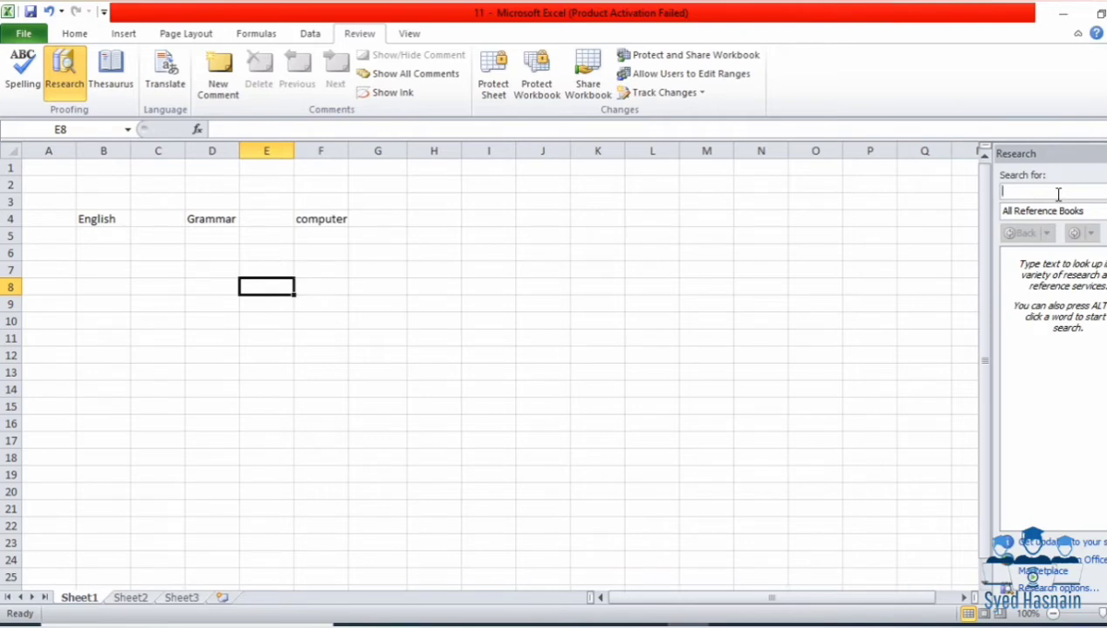
text(c)
key(Return)
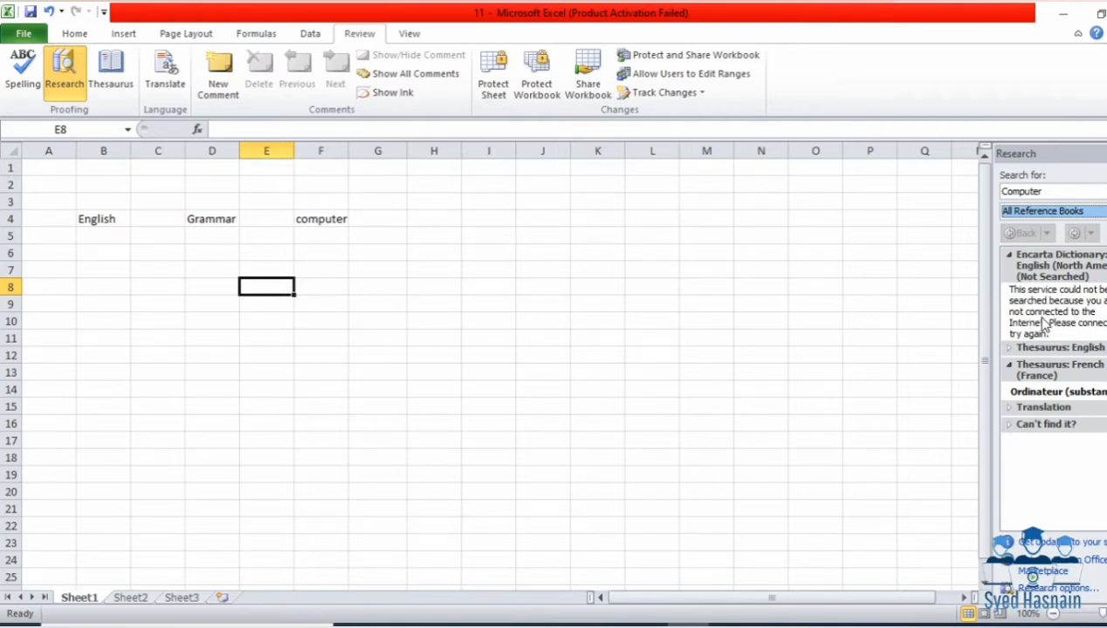
Step: Search Research for 'cat', close the pane, and bring up the Wi-Fi list
click(1045, 189)
double_click(1045, 190)
text(cat)
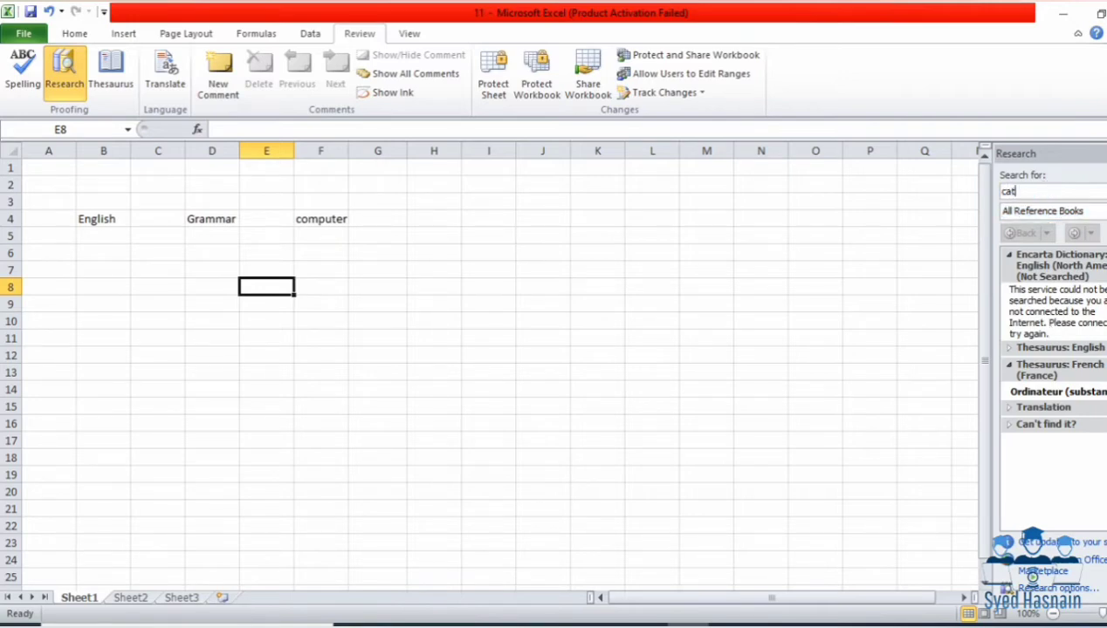
key(Return)
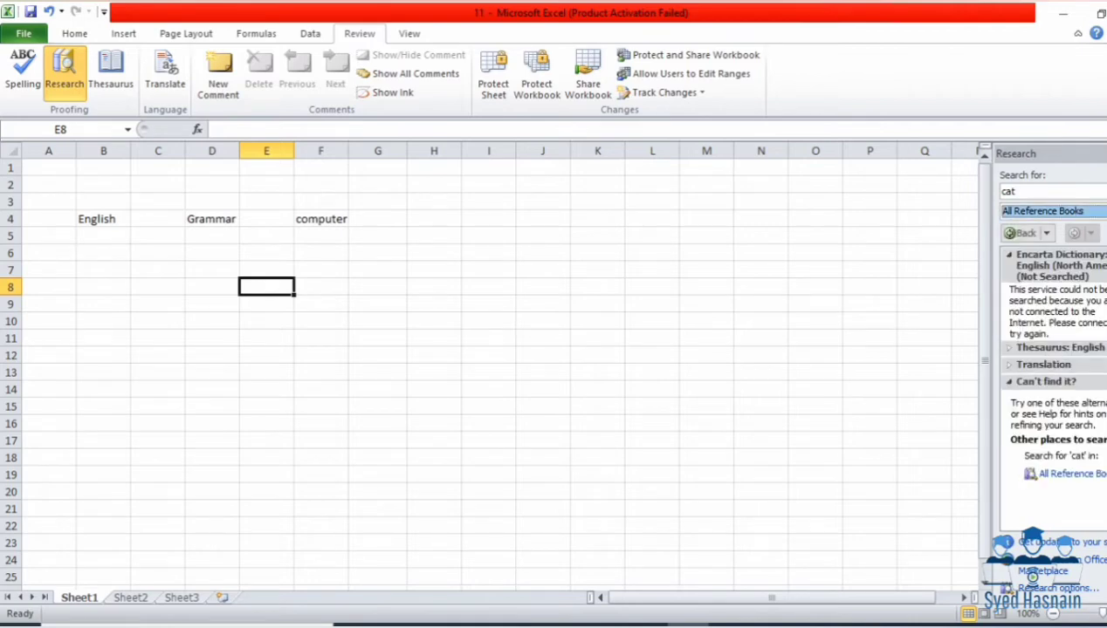
click(1105, 153)
click(611, 627)
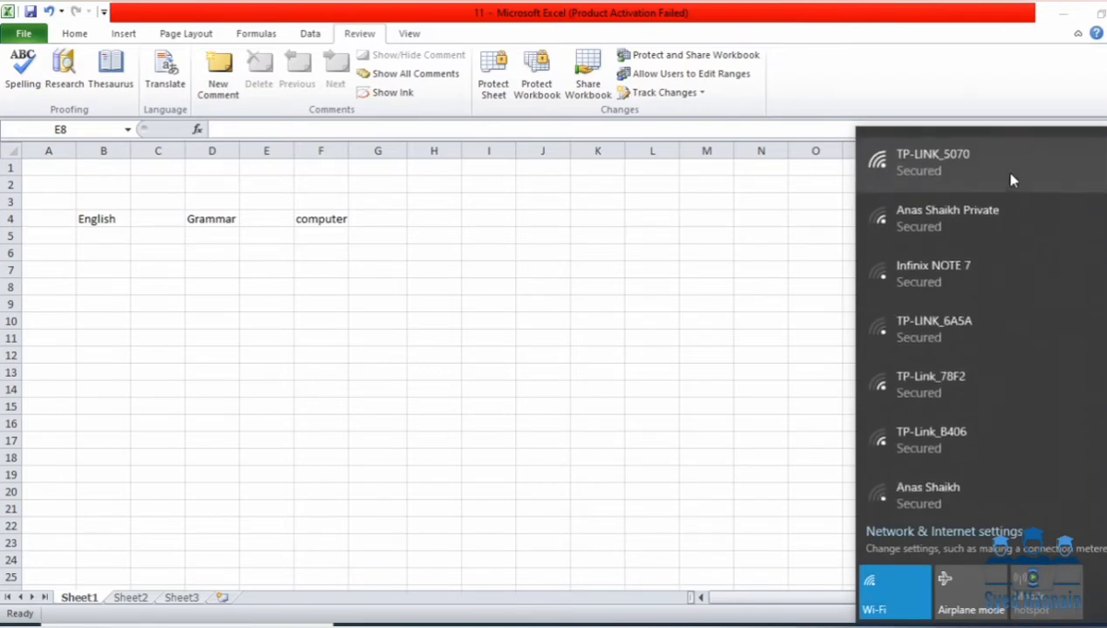
Step: Connect to the TP-LINK_5070 wireless network and return to Excel
click(1012, 166)
click(1060, 232)
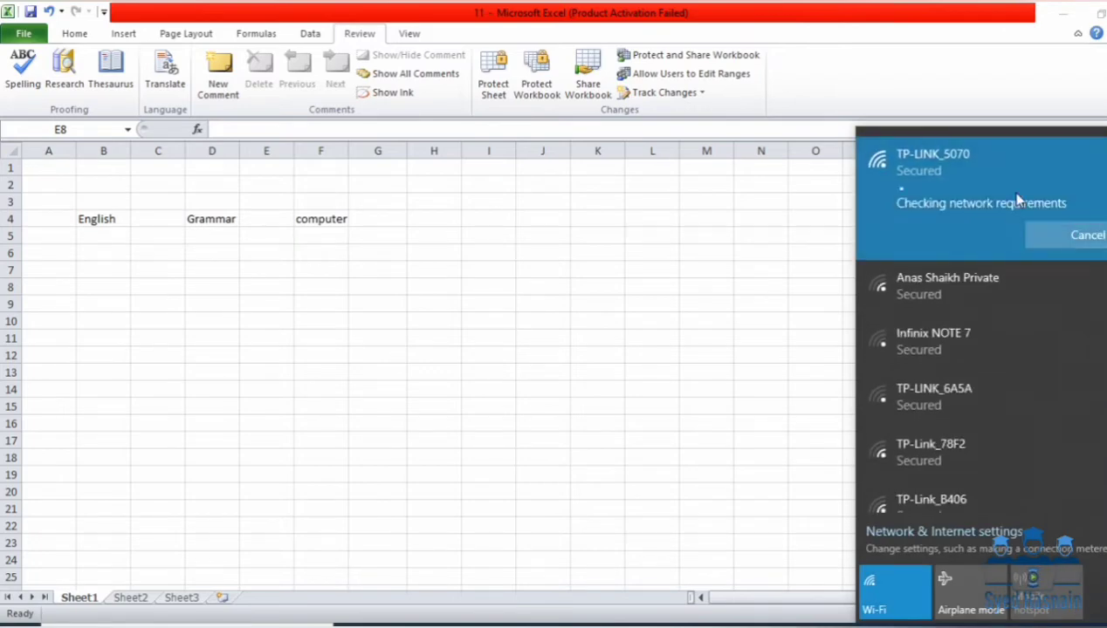
click(946, 75)
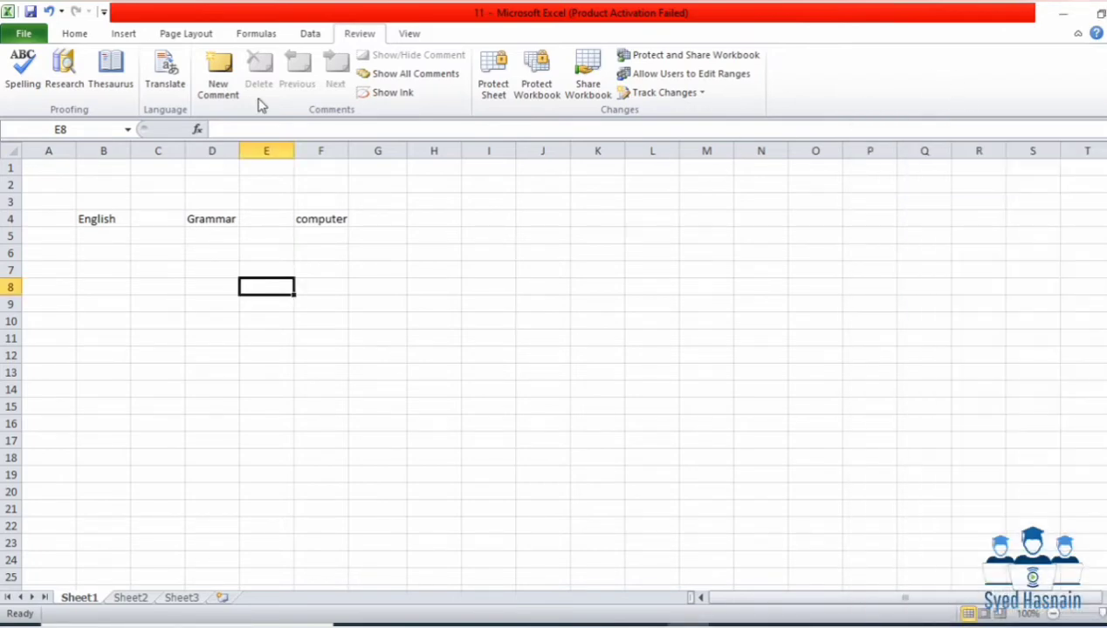
Step: Replace 'cat' with 'computer' in Research and show its Encarta Dictionary definition
click(84, 86)
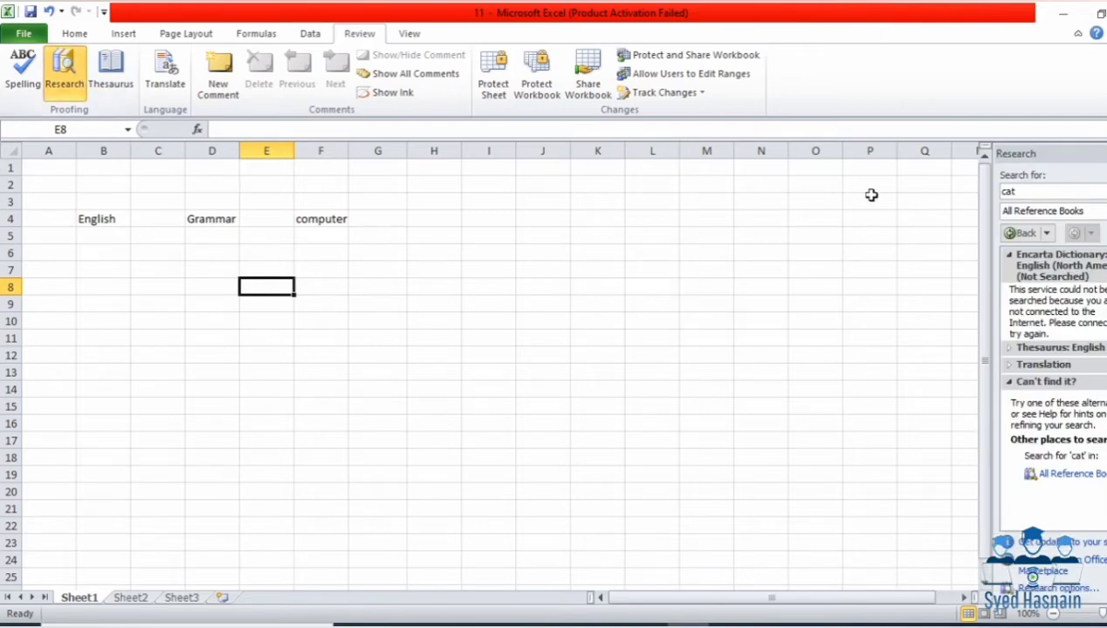
click(1039, 193)
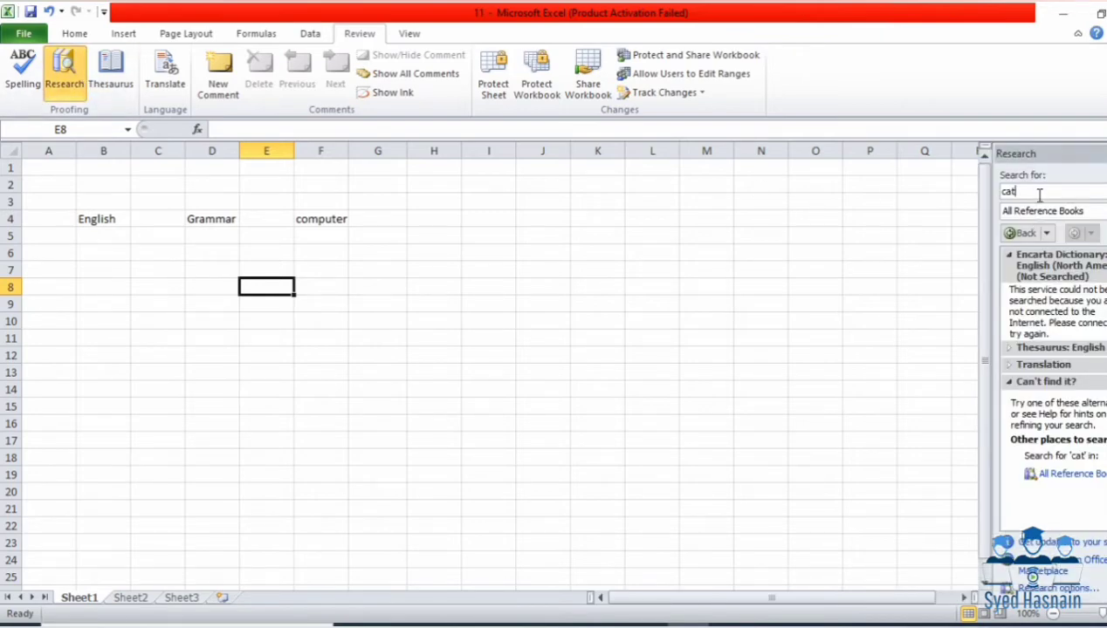
double_click(1039, 194)
text(c)
key(Return)
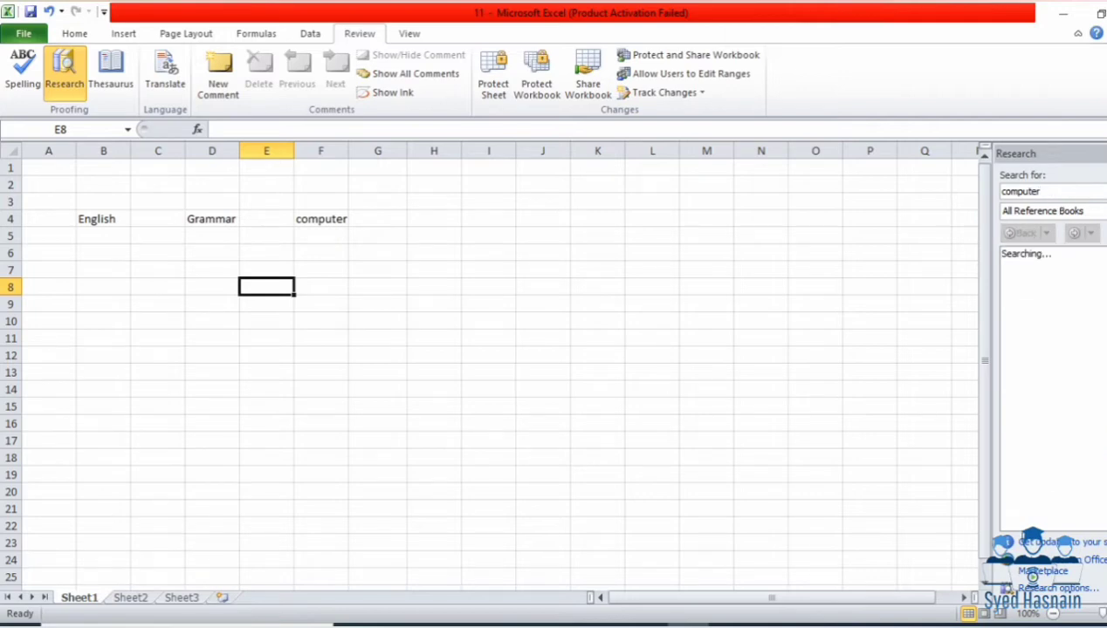
click(1054, 211)
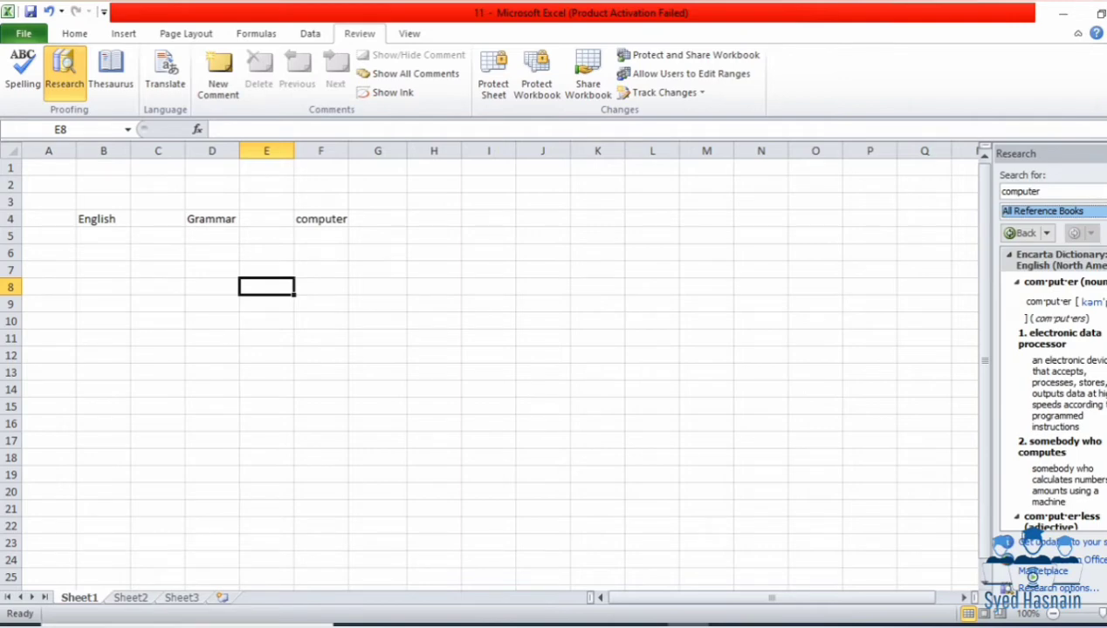
Step: Show thesaurus synonyms for 'computer' and look up the synonym 'PC'
scroll(1047, 384, down, 3)
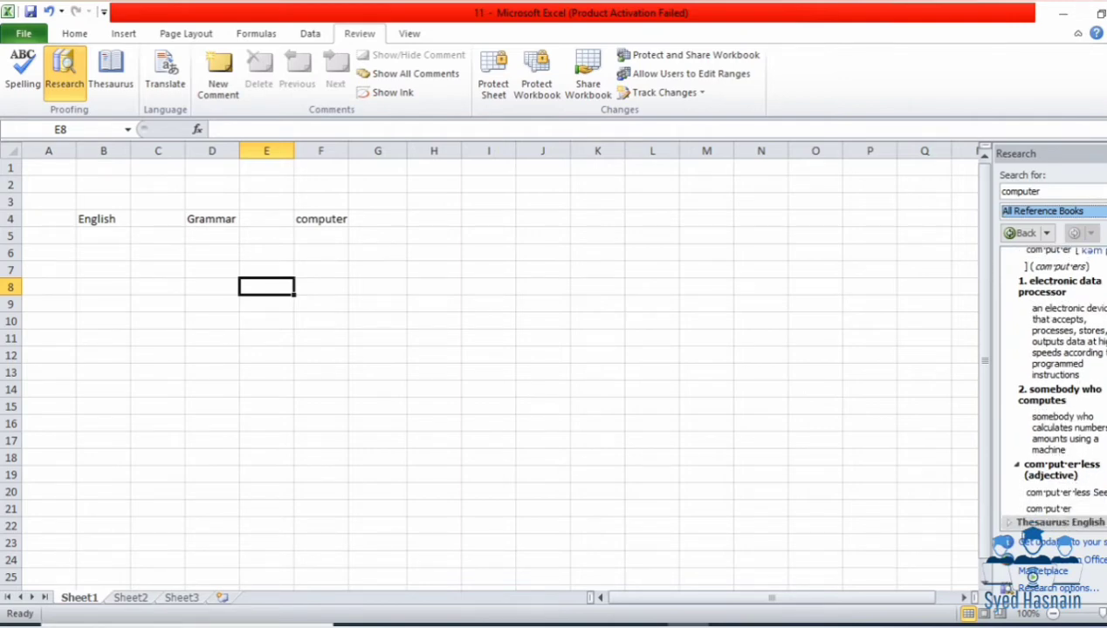
scroll(1048, 384, down, 3)
scroll(1047, 384, up, 6)
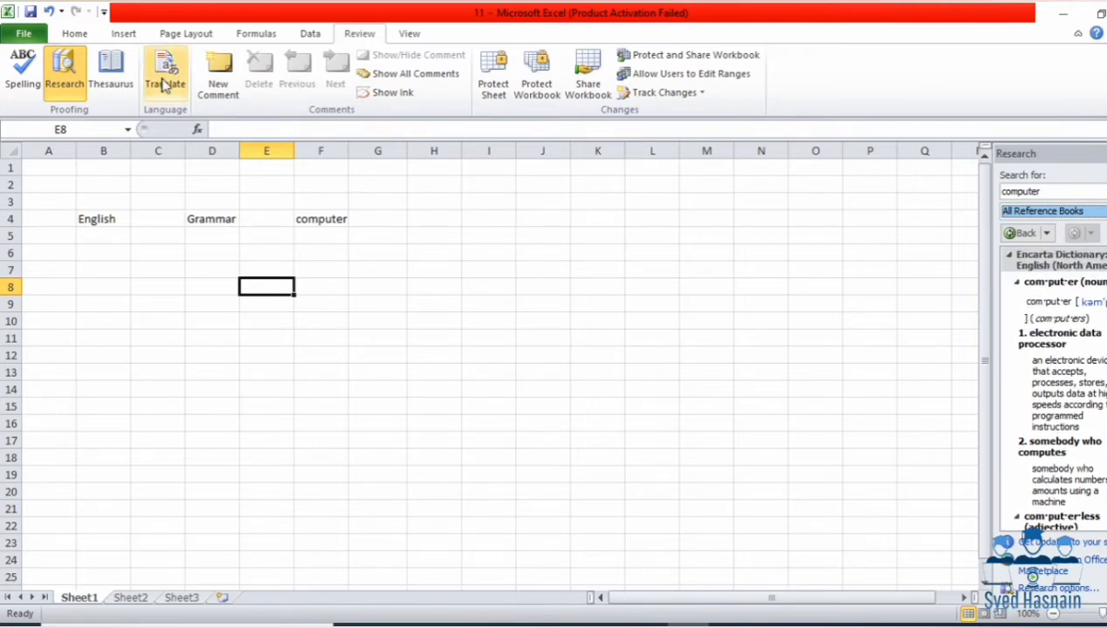
click(124, 83)
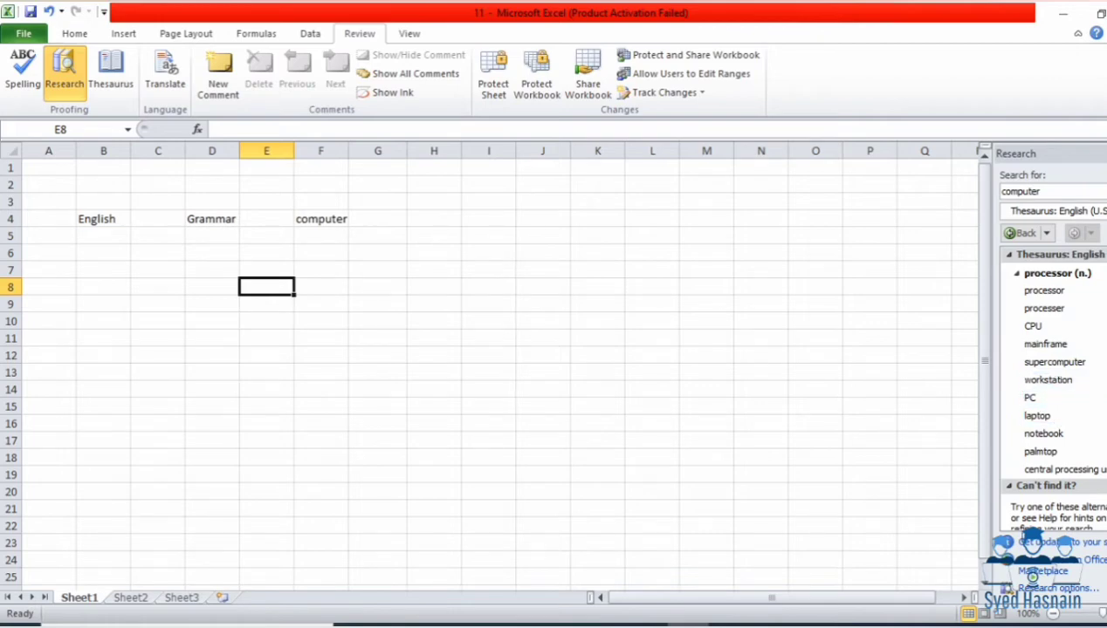
right_click(1052, 402)
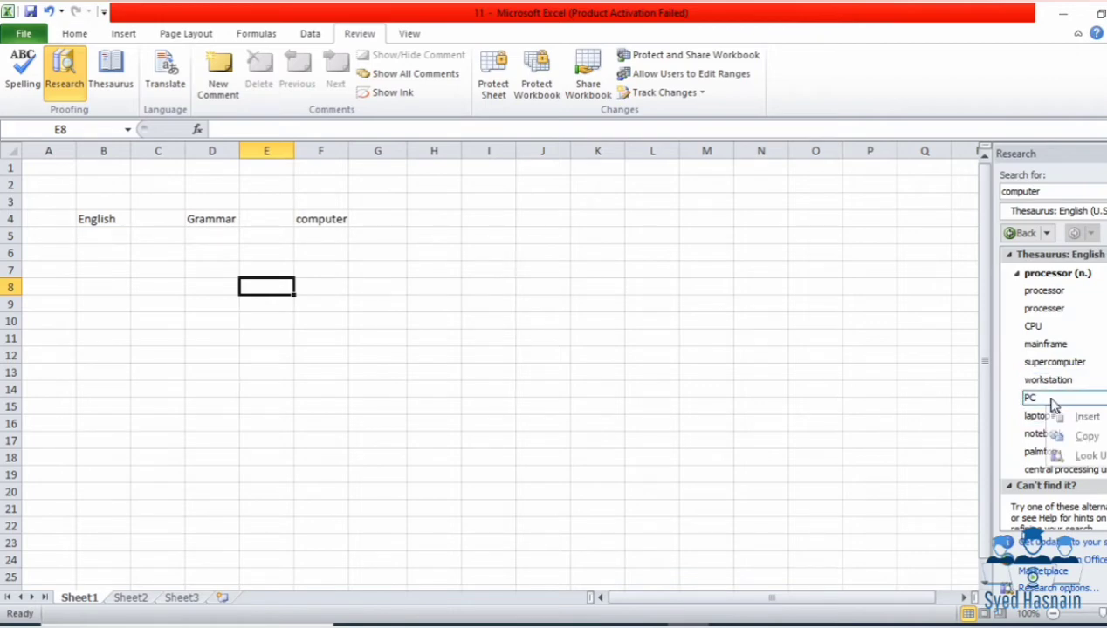
click(1060, 455)
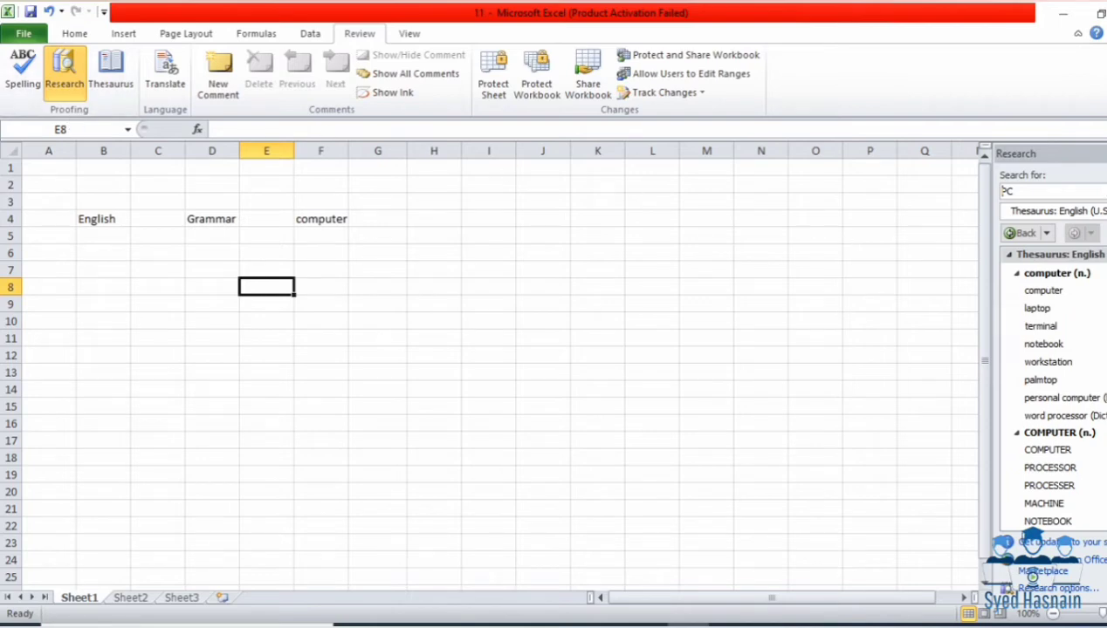
Step: Open Translate with cell F4 selected and search for 'computer'
click(1105, 153)
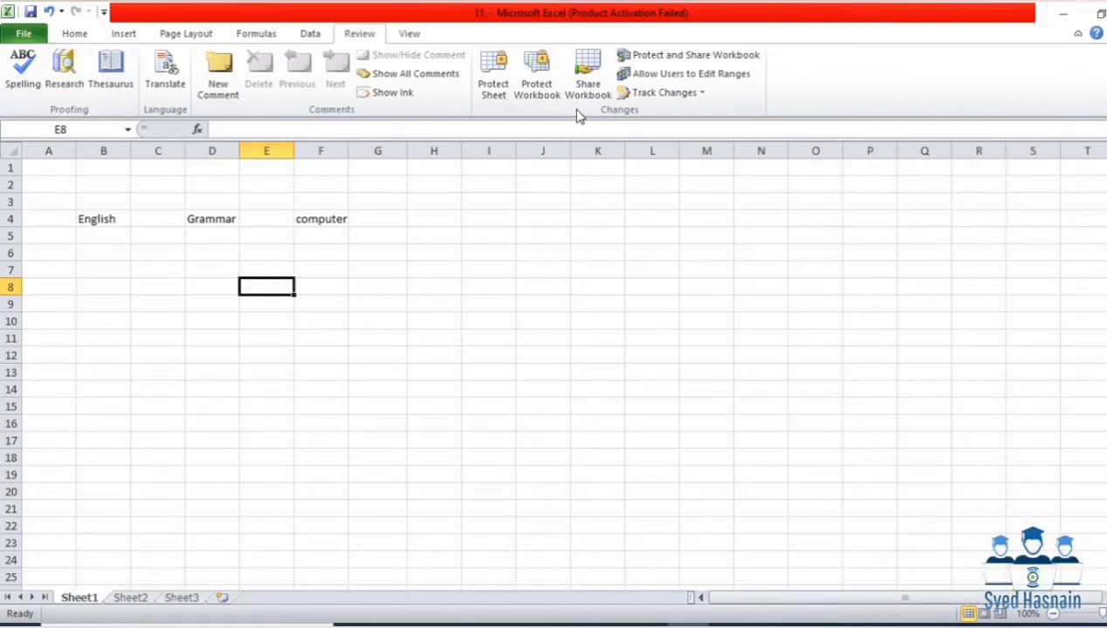
click(165, 74)
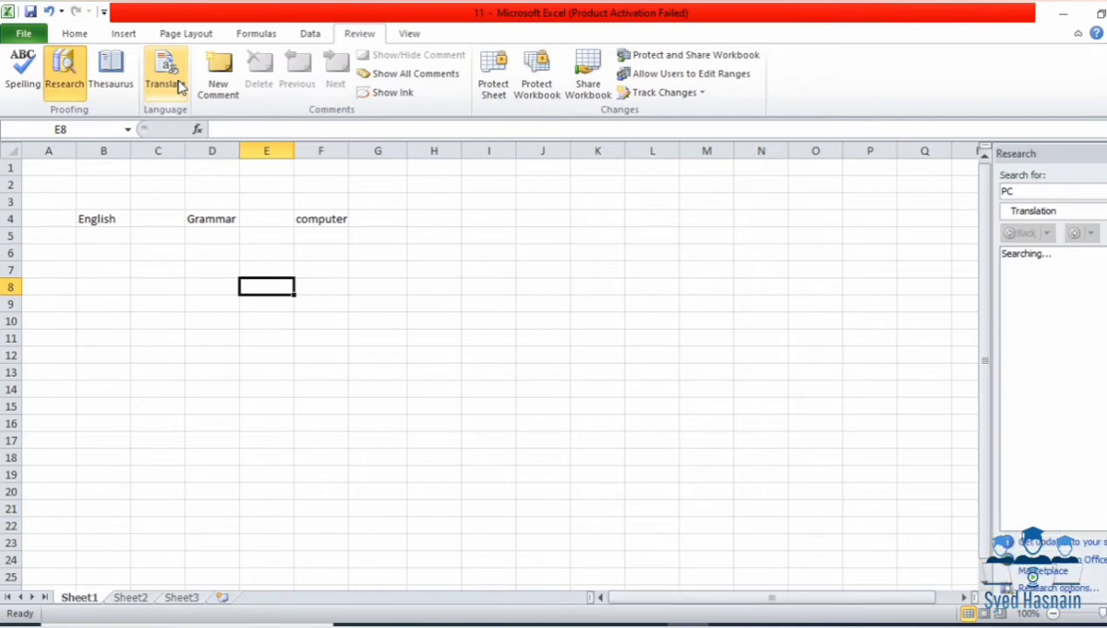
double_click(1021, 190)
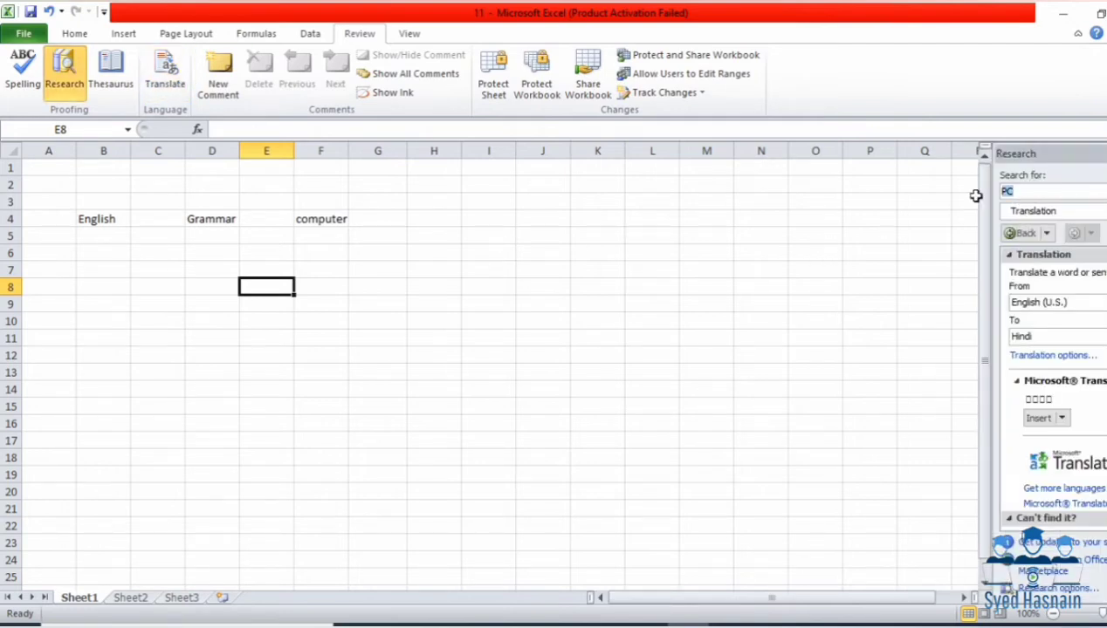
click(332, 221)
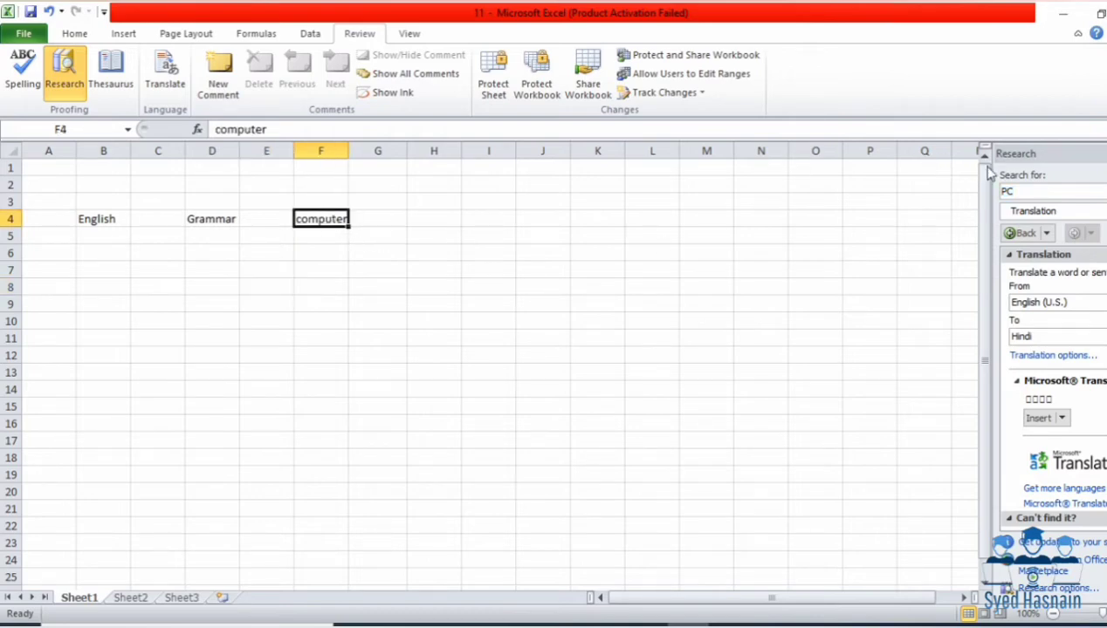
click(1018, 189)
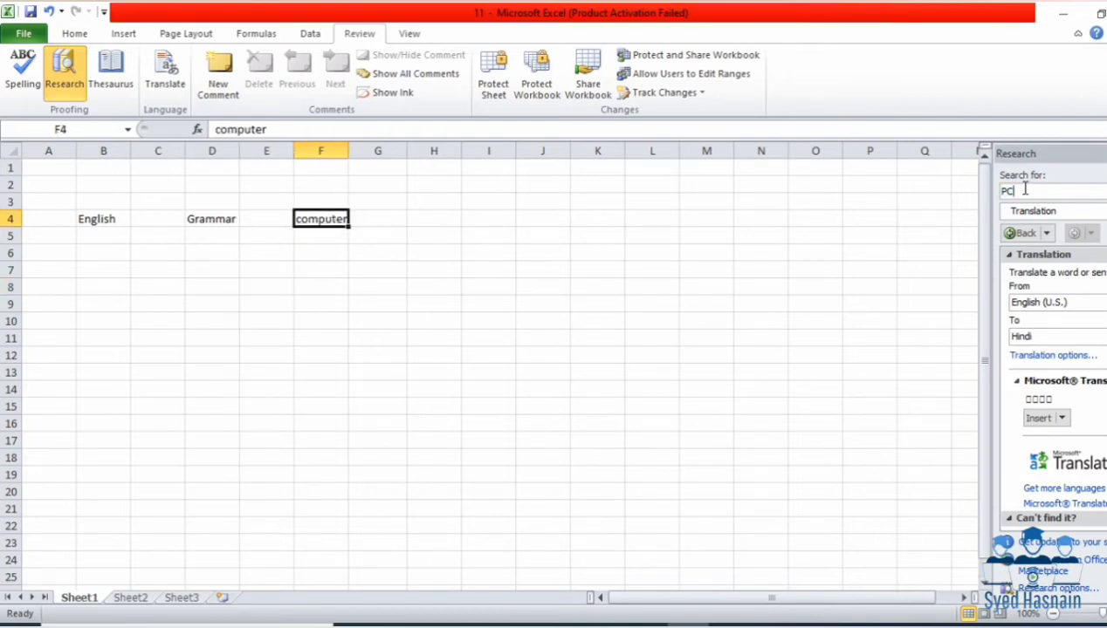
double_click(1025, 188)
text(computer)
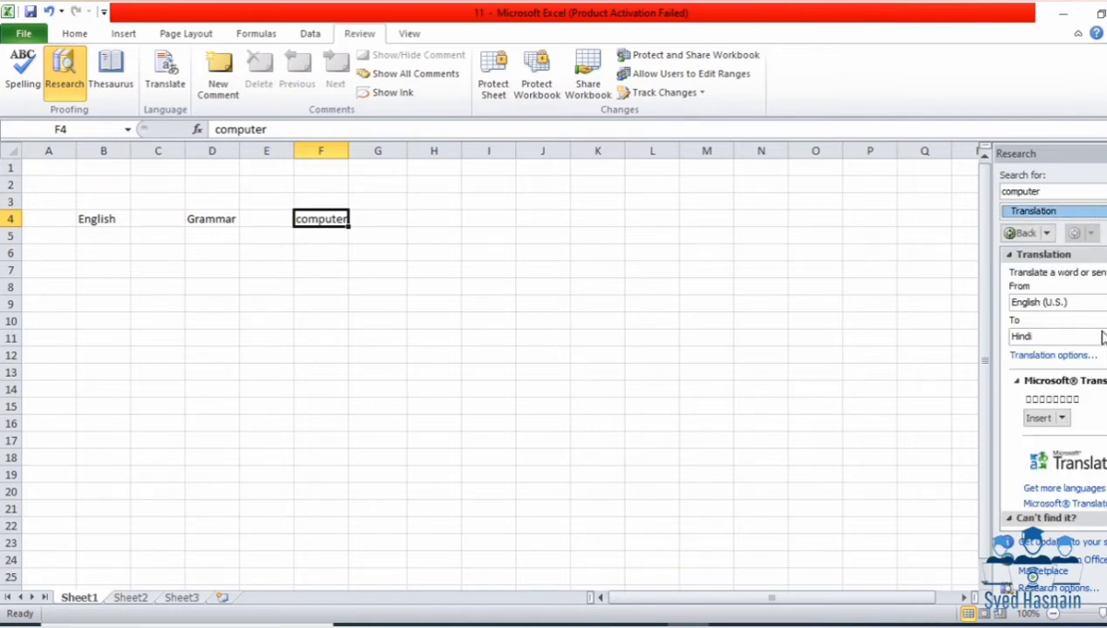
Step: Translate 'computer' into Urdu and insert it into F4, then reset target to Hindi
click(1101, 336)
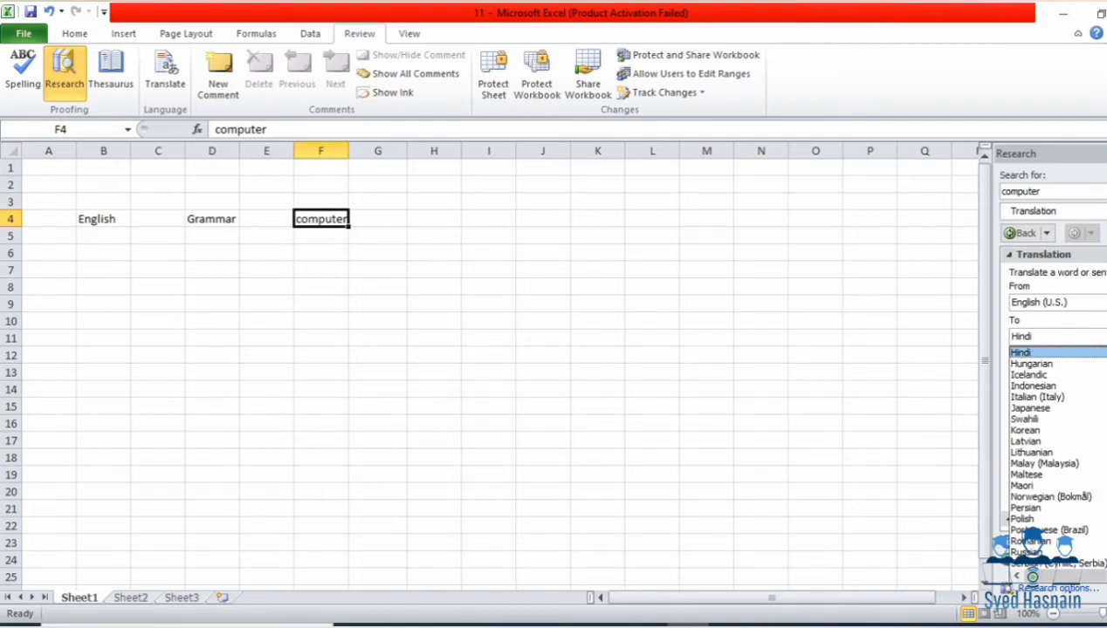
scroll(1058, 454, down, 5)
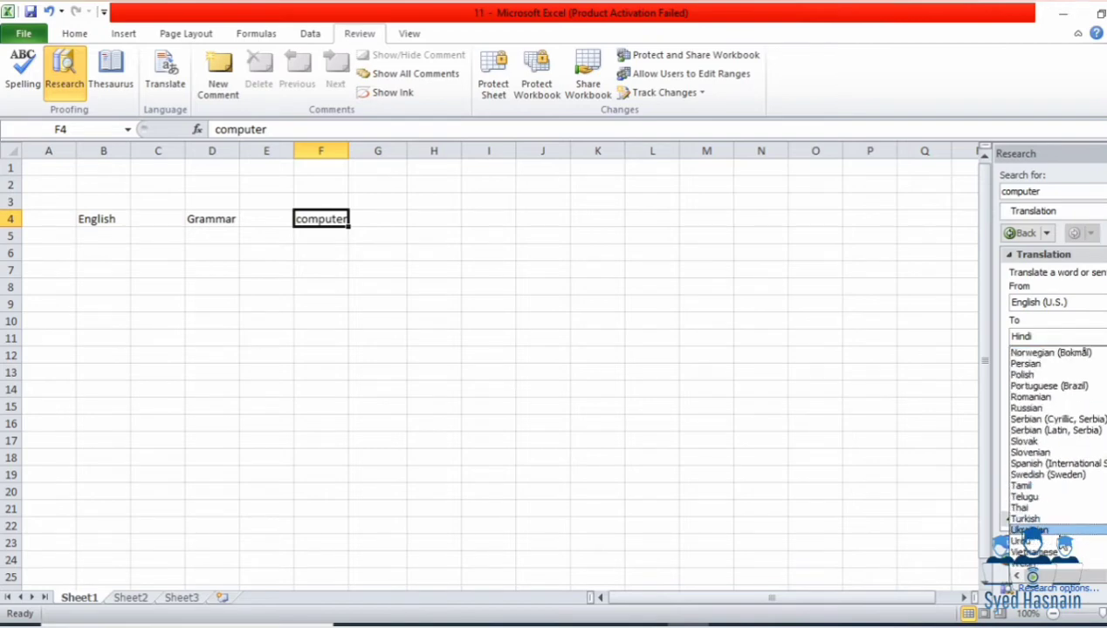
click(1063, 545)
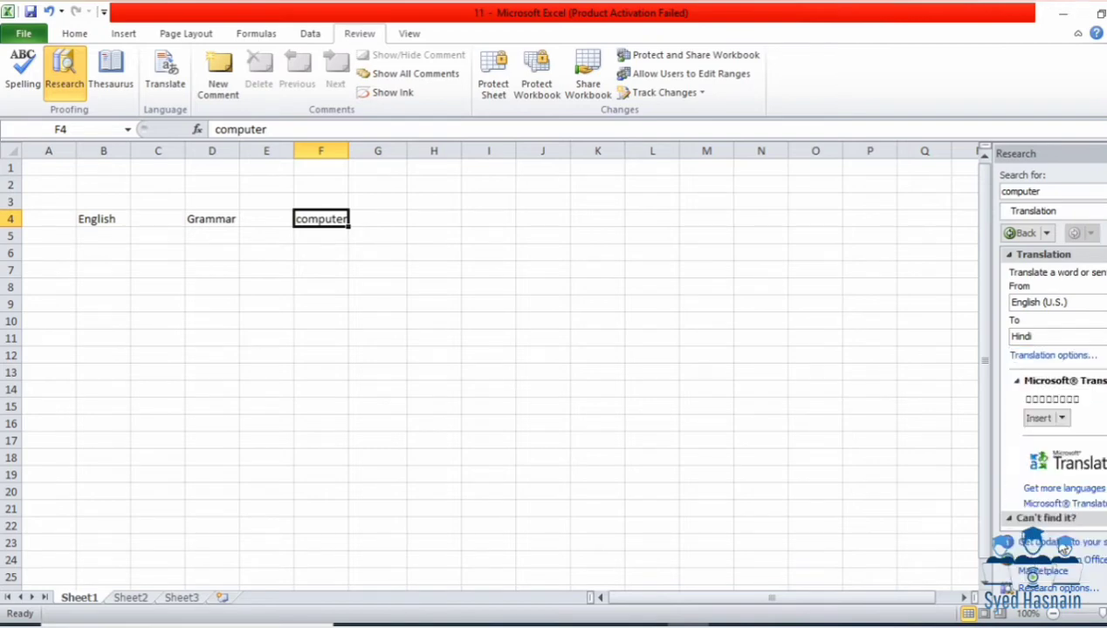
click(1040, 418)
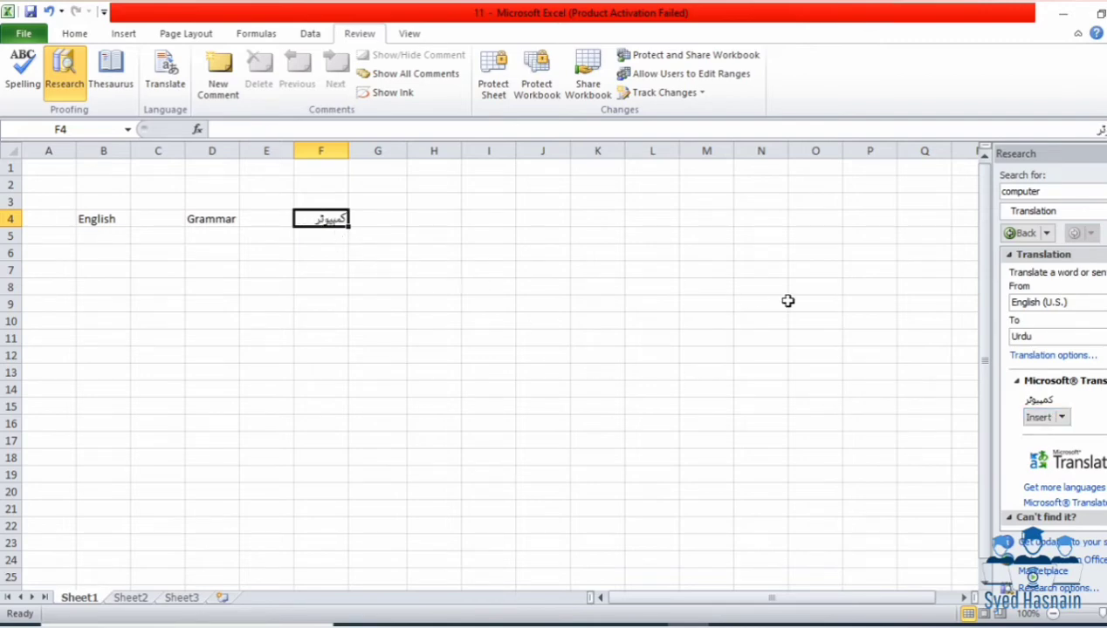
click(1098, 339)
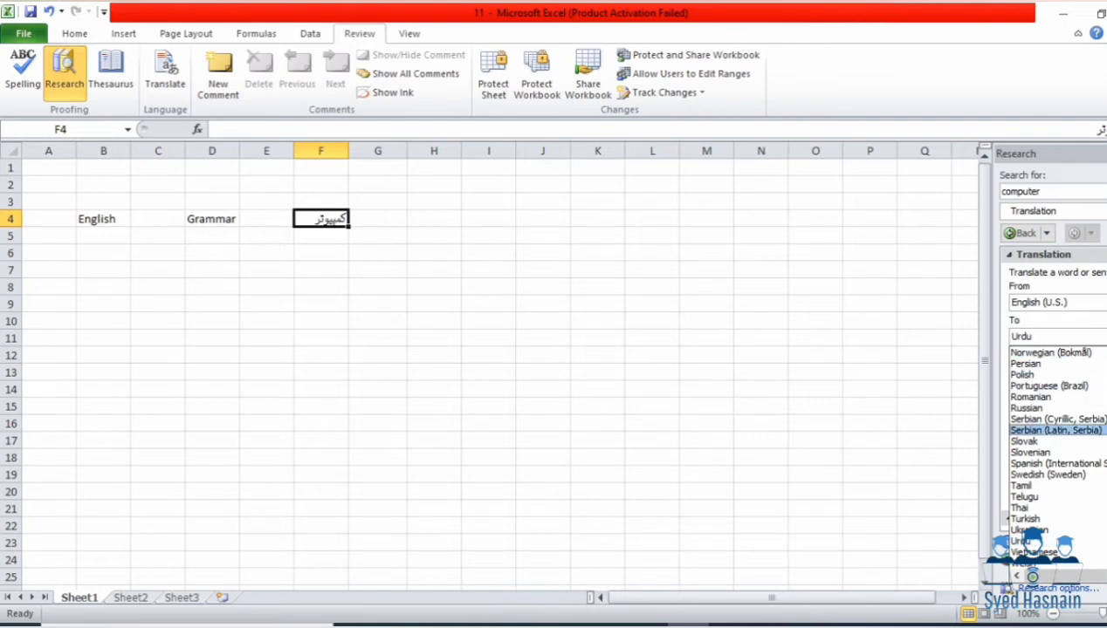
scroll(1085, 444, up, 7)
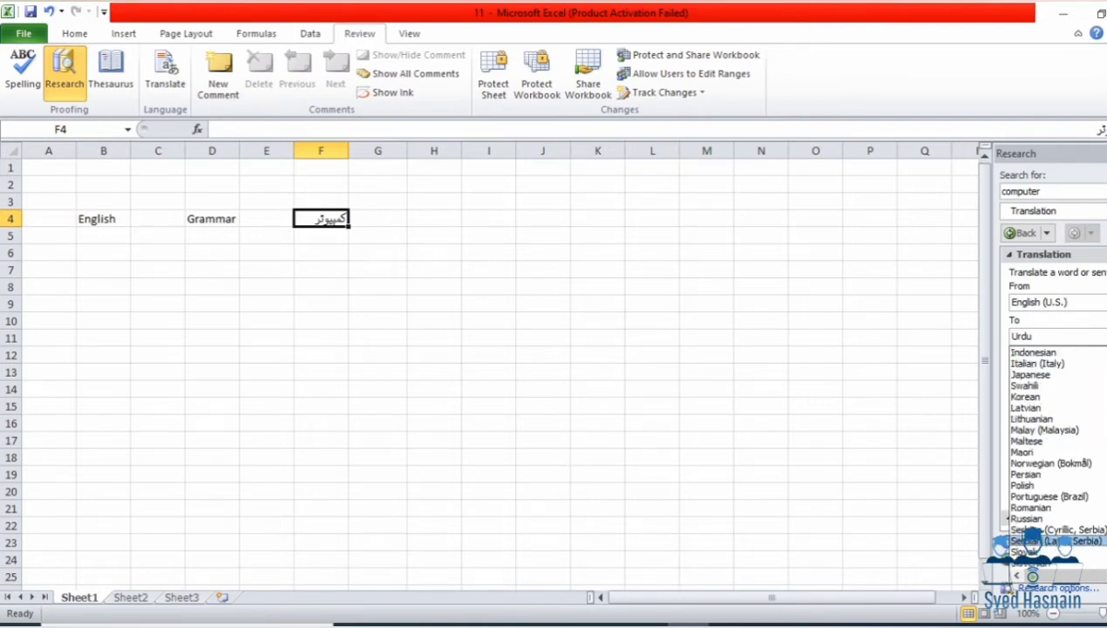
click(1085, 442)
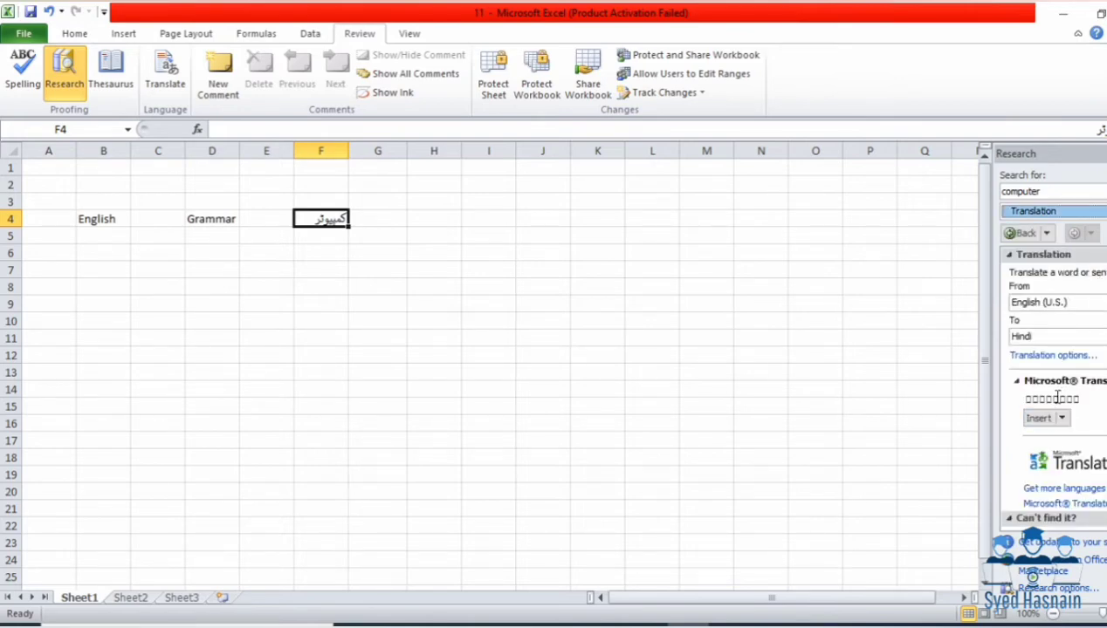
drag(1067, 399, 1039, 399)
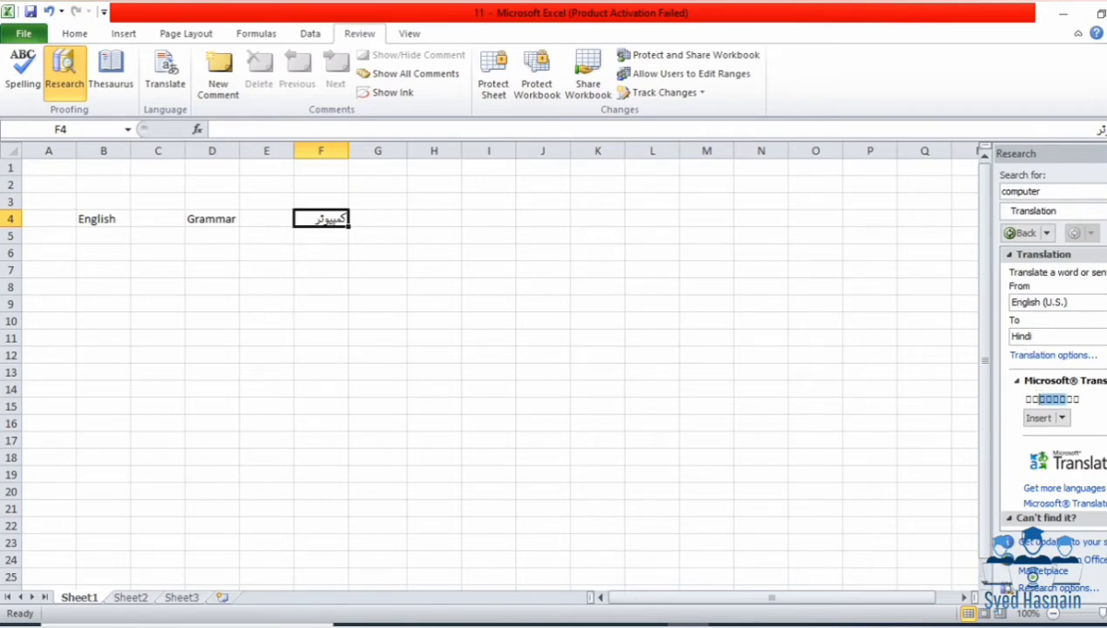
Step: Translate from Urdu to Arabic and insert the Arabic word into F4
click(1103, 302)
scroll(1052, 419, down, 7)
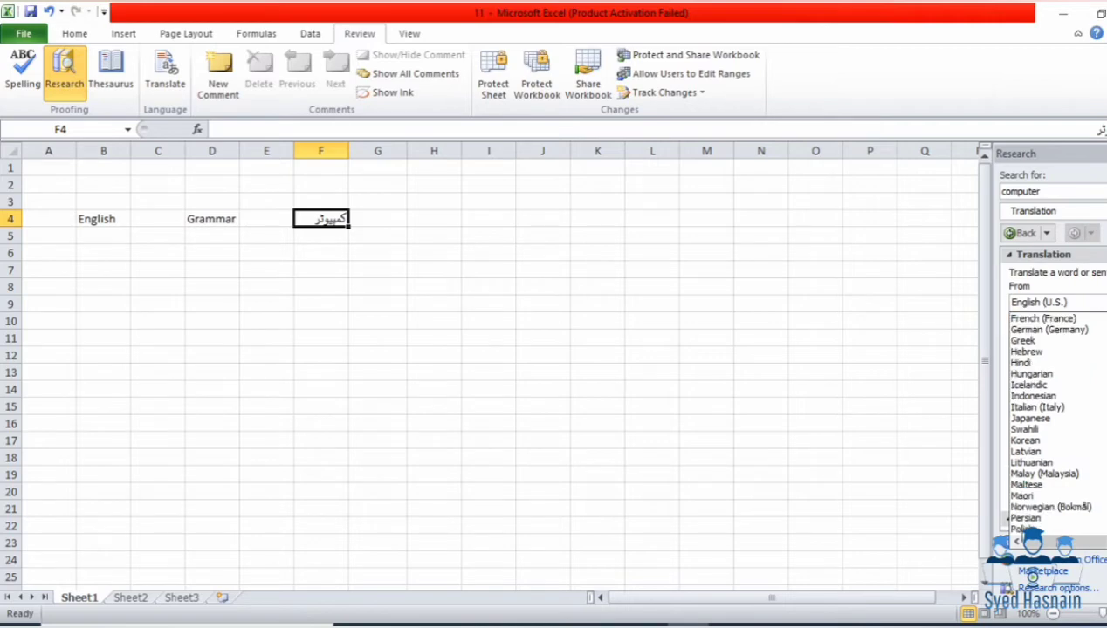
click(1059, 507)
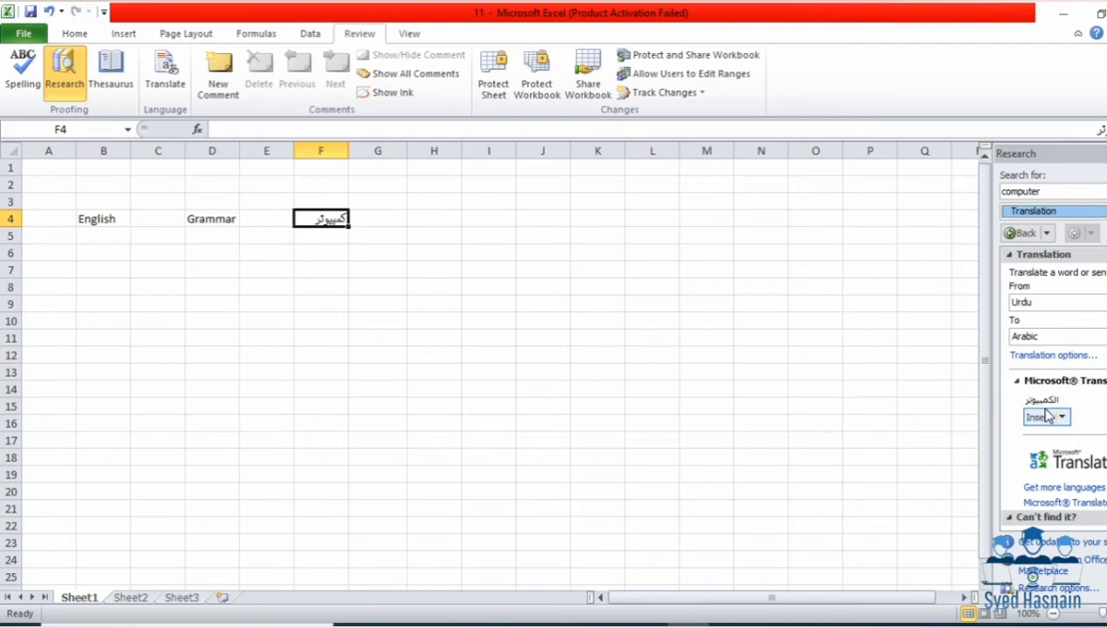
click(1058, 336)
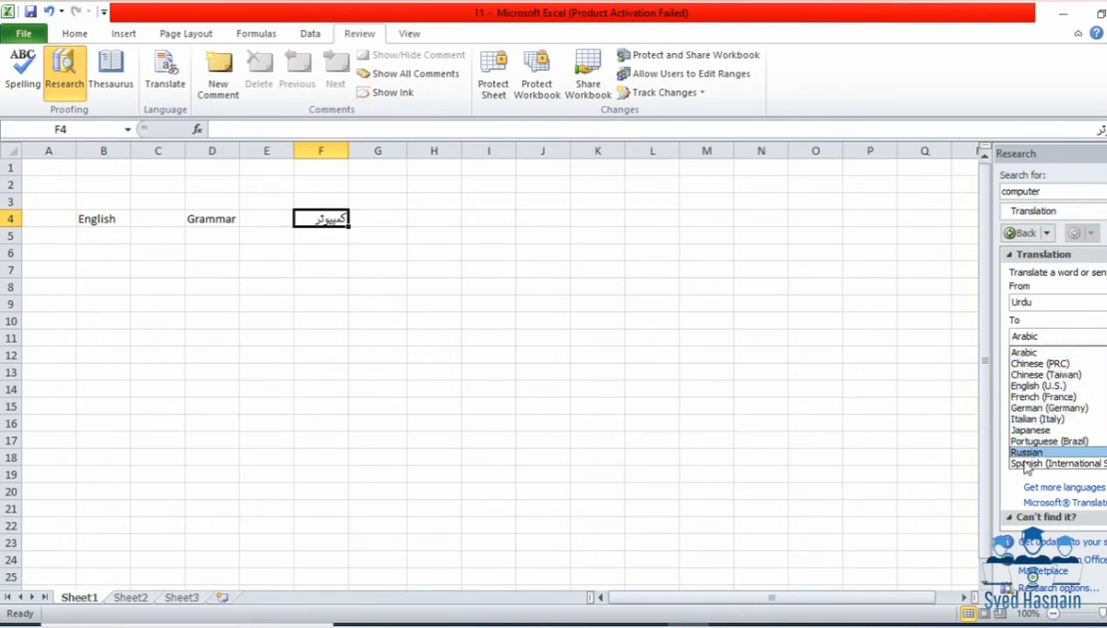
click(1009, 489)
click(1047, 419)
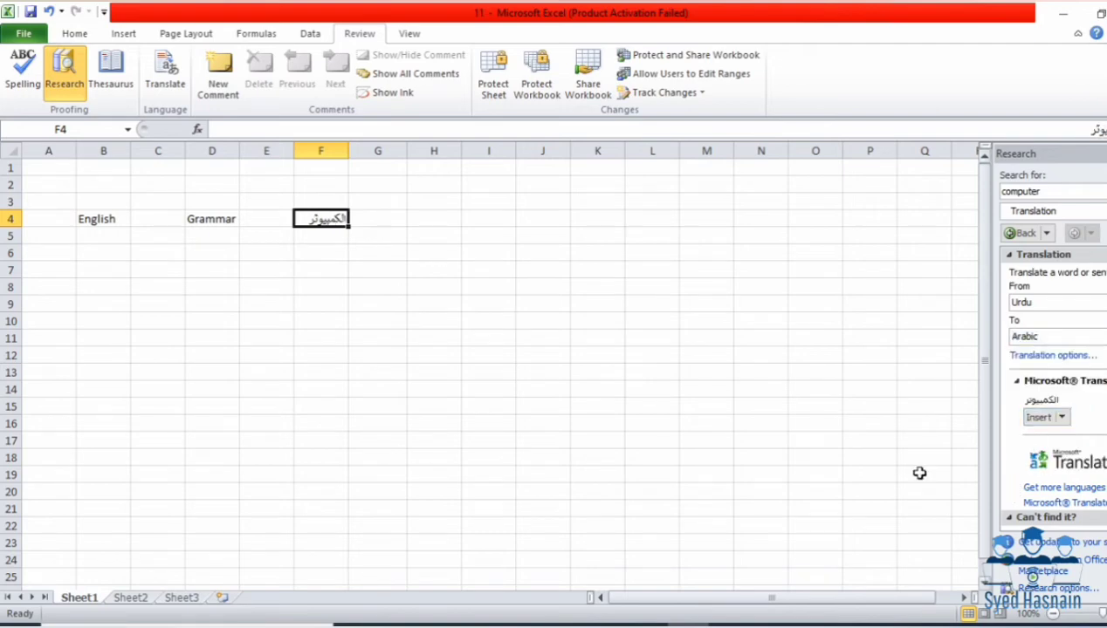
click(133, 394)
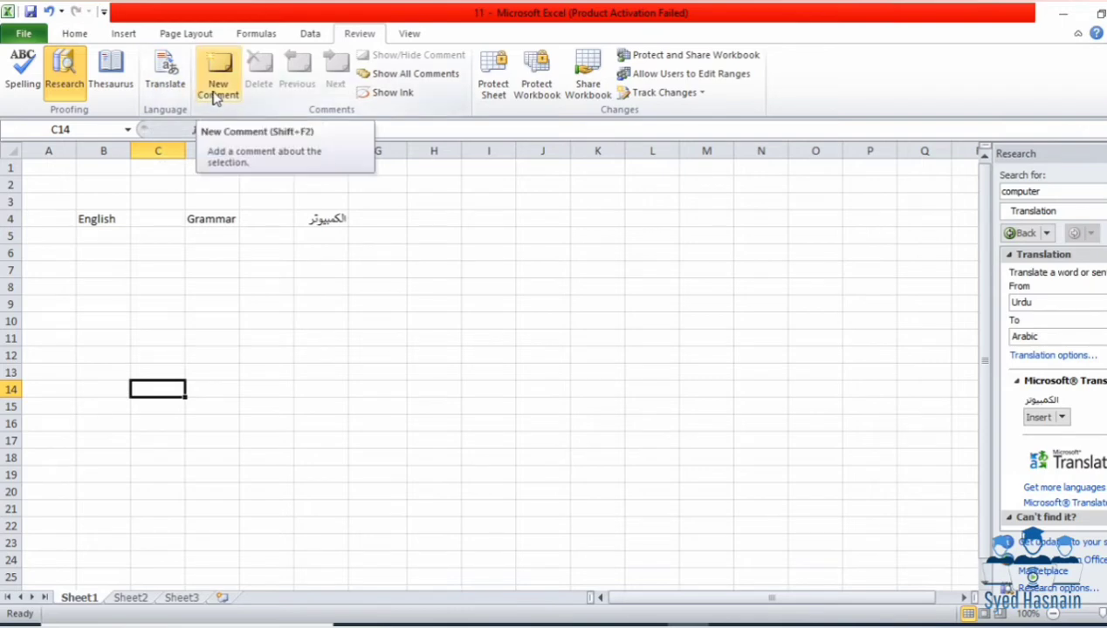
Step: Add the comment 'English Is Good' to cell B4
click(113, 223)
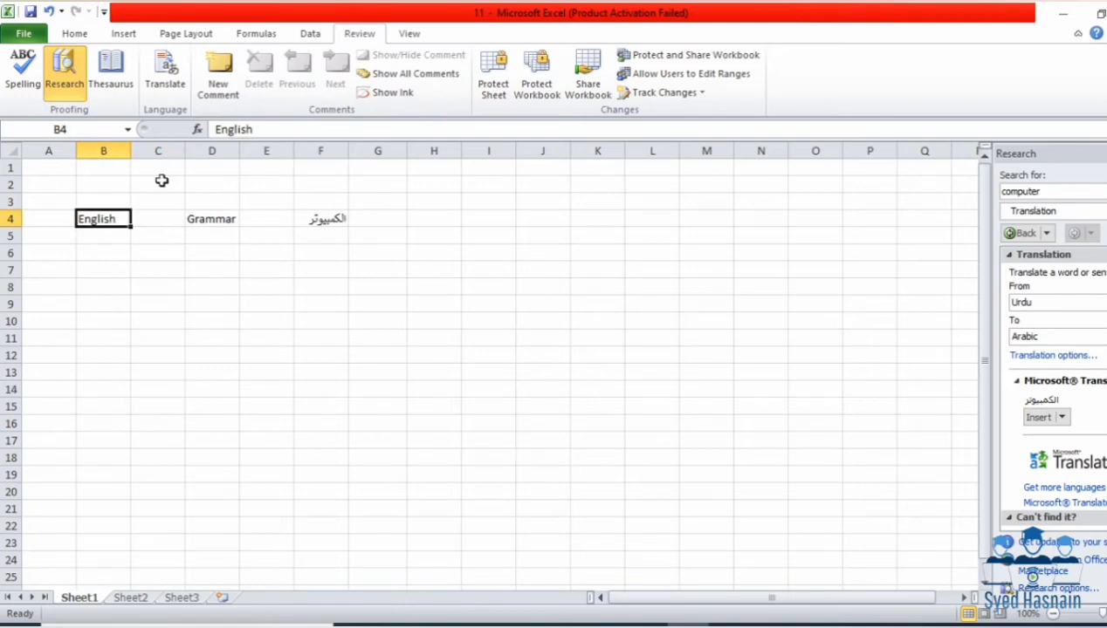
click(219, 88)
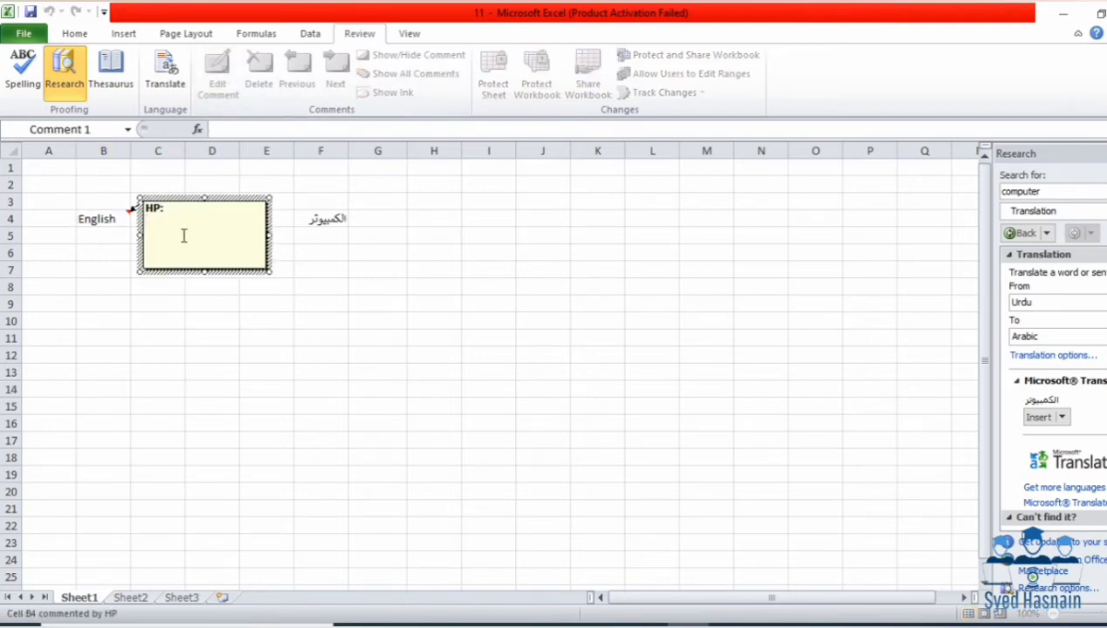
text(English Is Good)
click(301, 269)
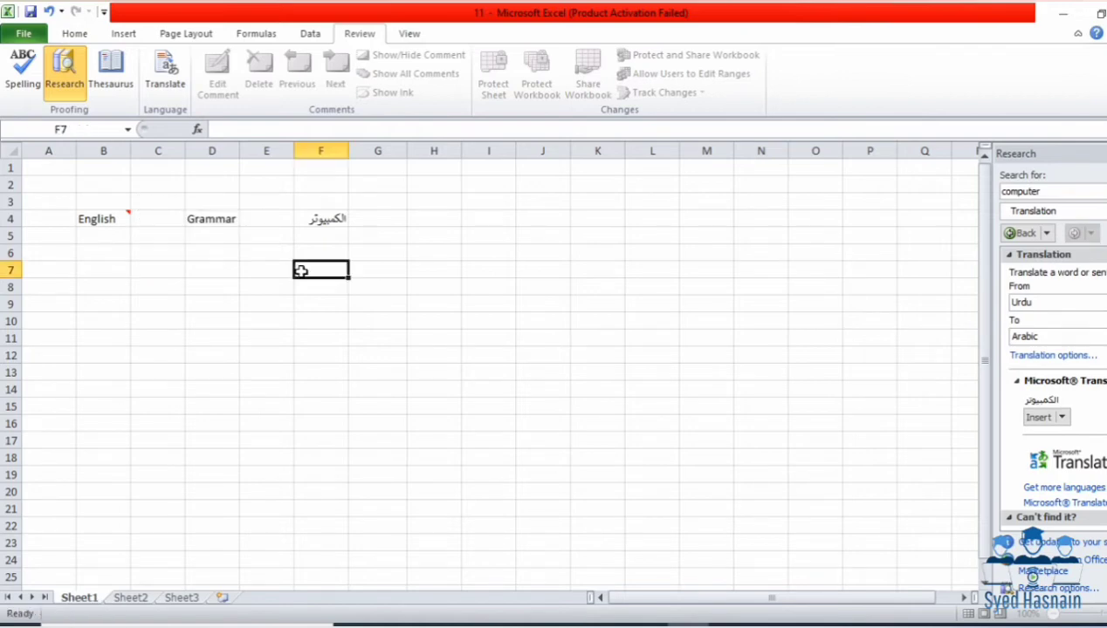
mouse_move(122, 217)
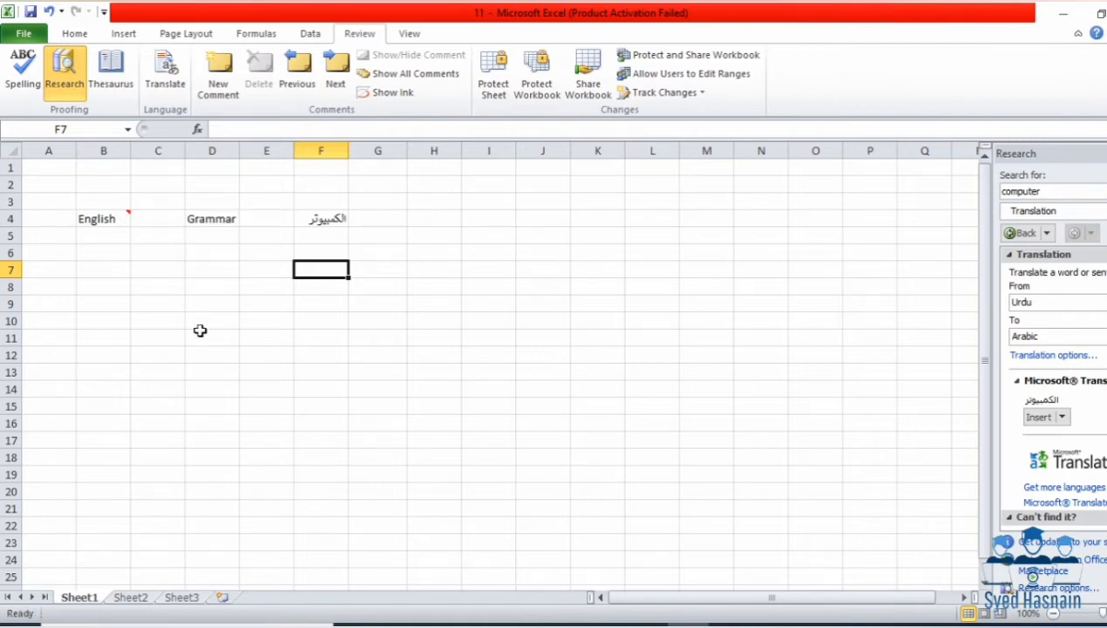
Step: Add the comment 'Grammar Is Good' to cell D4
click(227, 220)
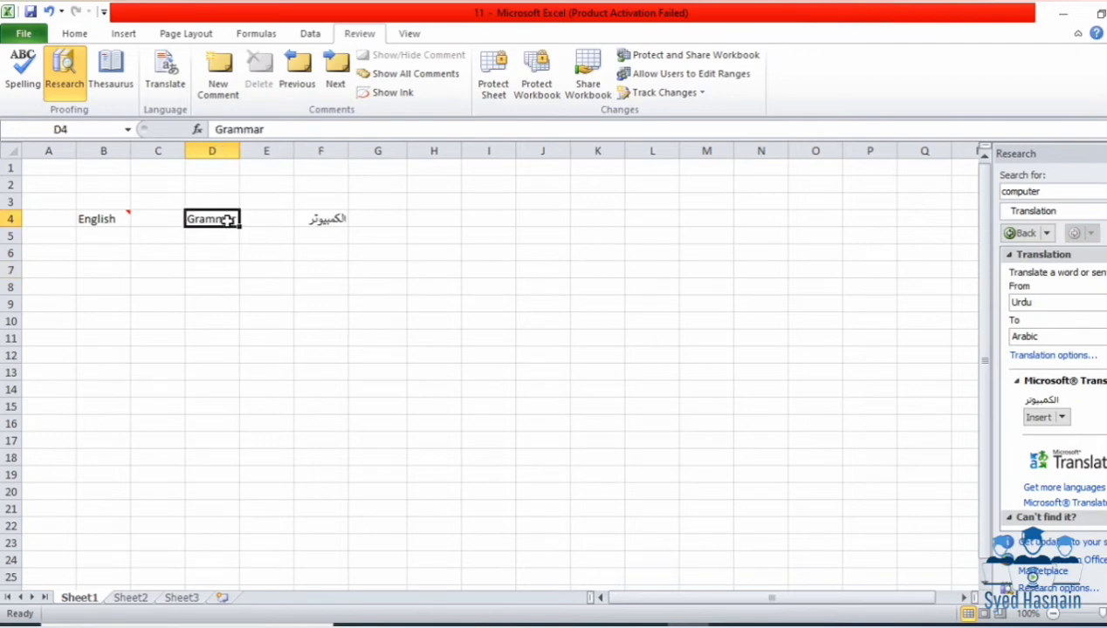
click(229, 54)
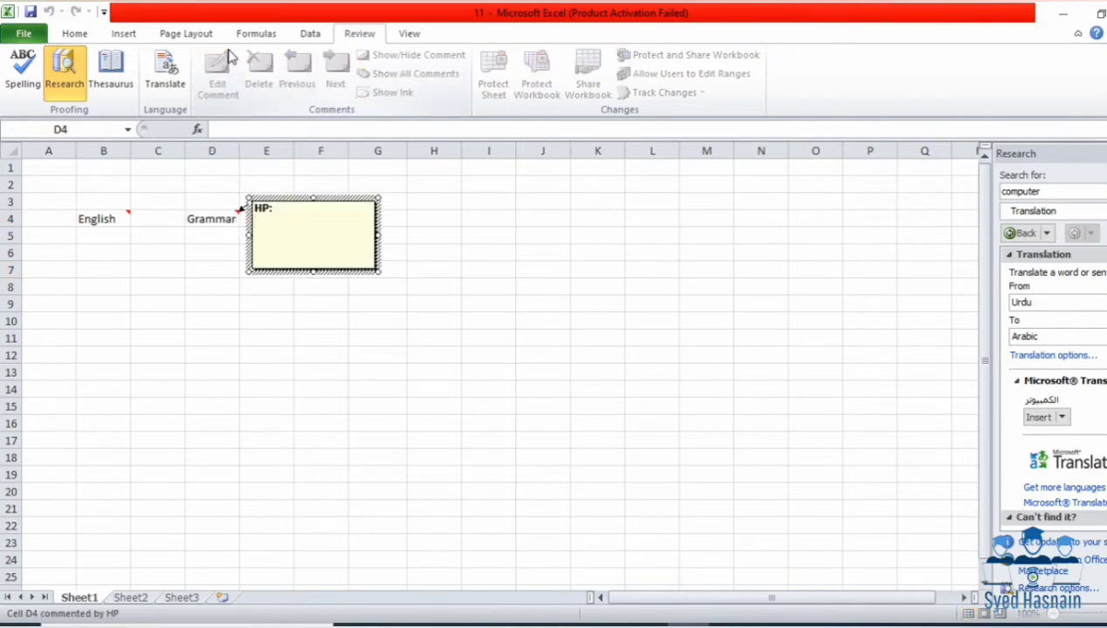
text(Grammar Is Good)
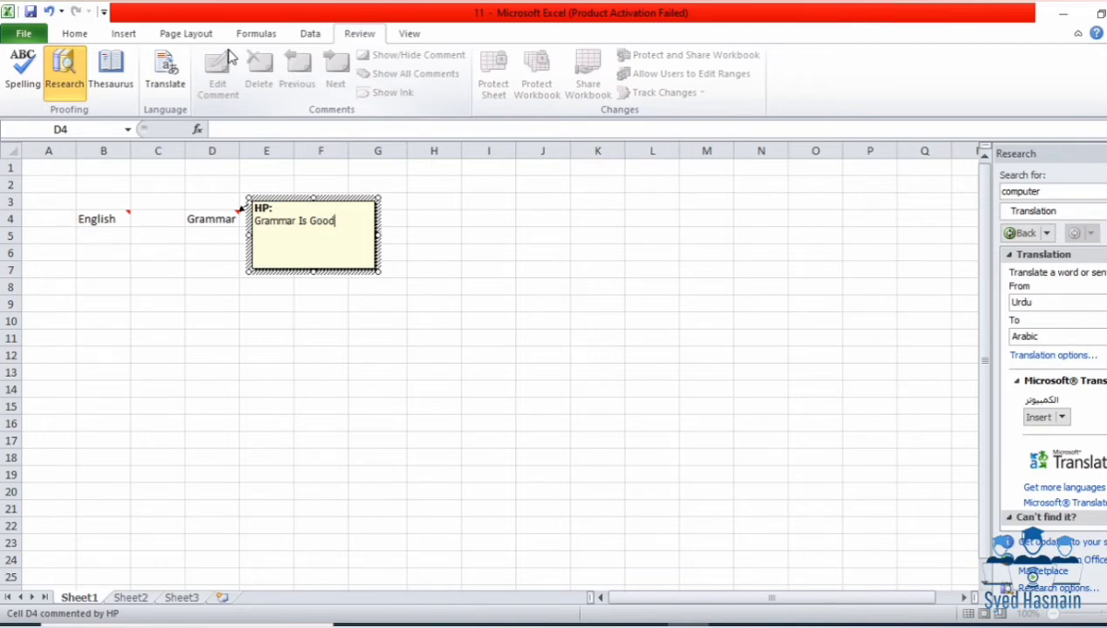
click(206, 180)
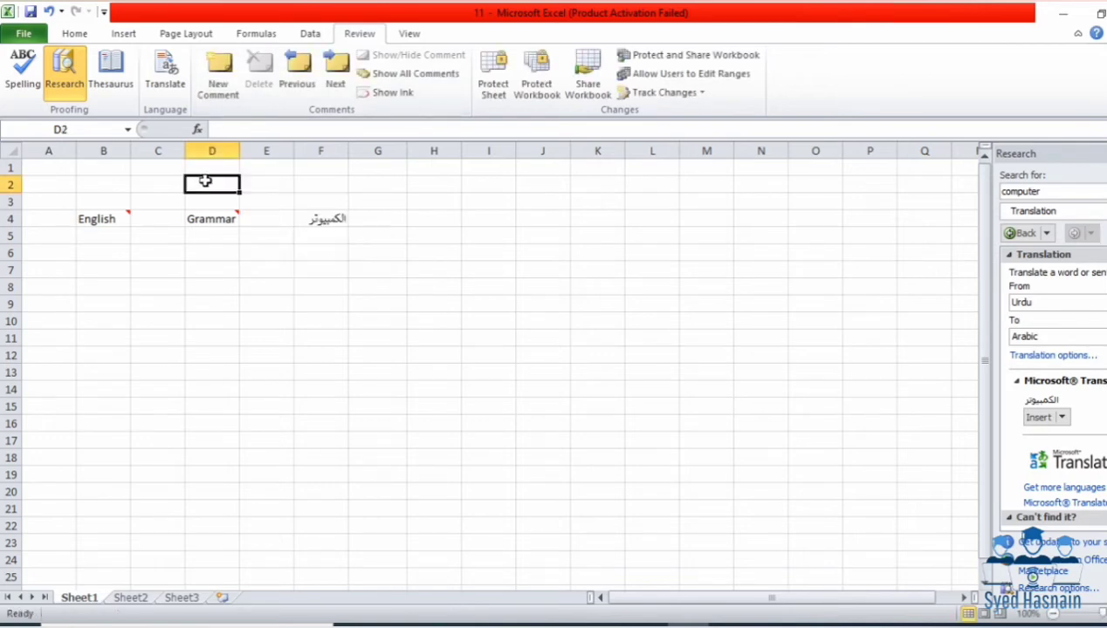
Step: Cycle back and forth between the B4 and D4 comments with Next and Previous
click(316, 84)
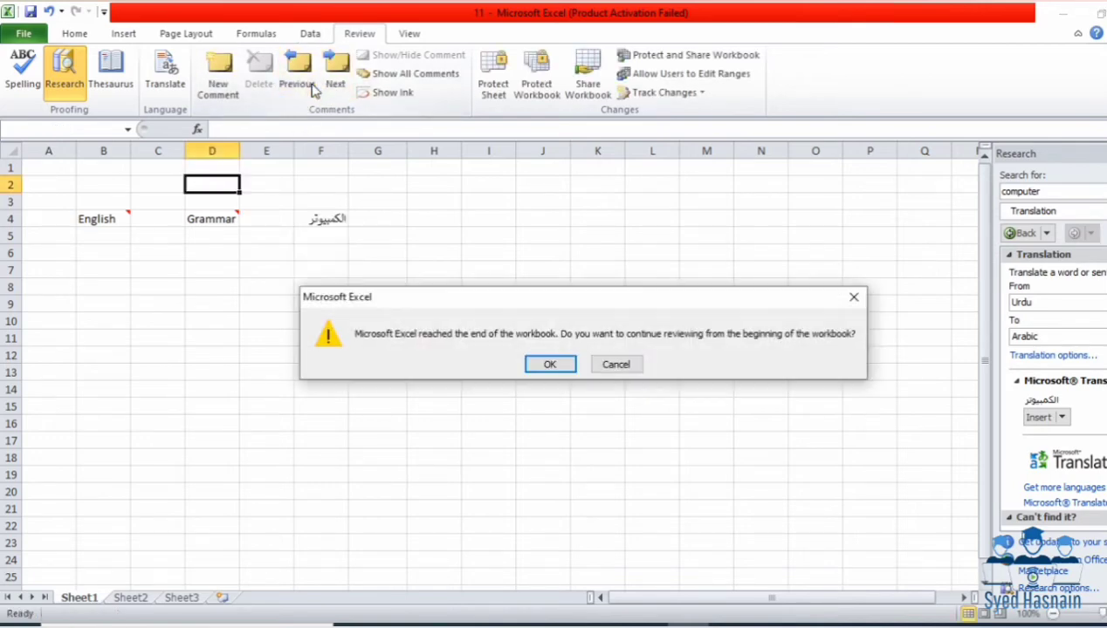
click(550, 364)
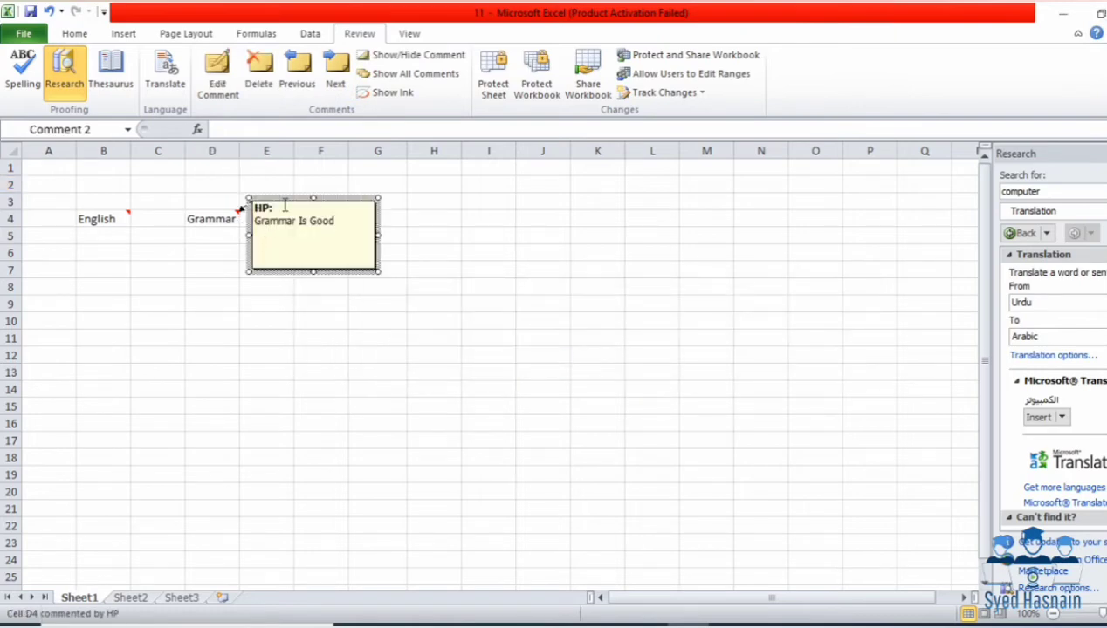
click(297, 82)
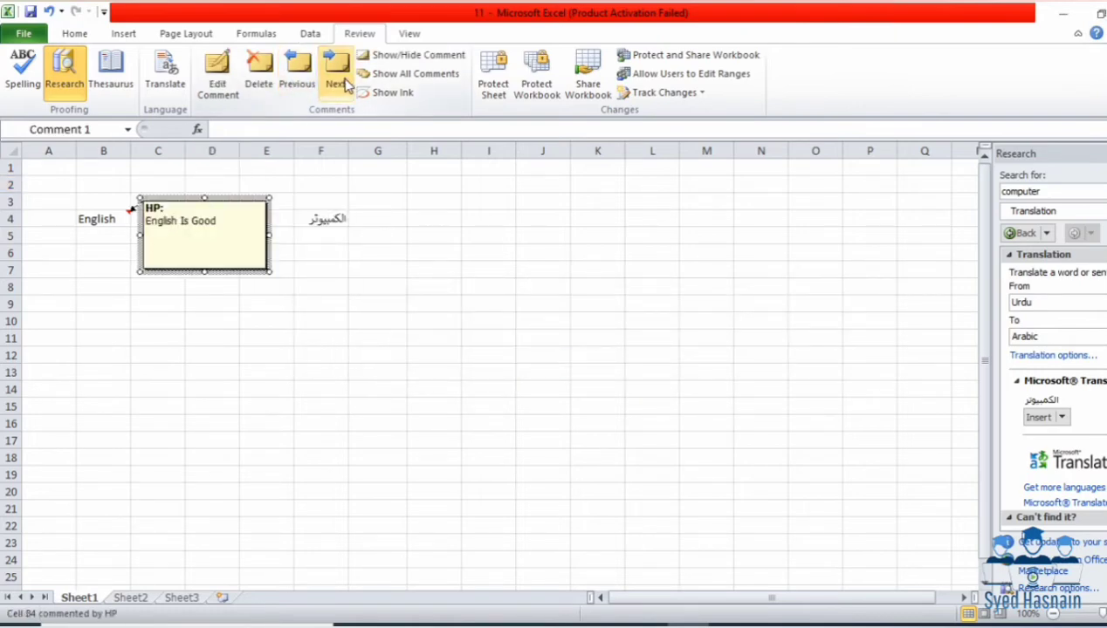
click(342, 80)
click(293, 77)
click(336, 77)
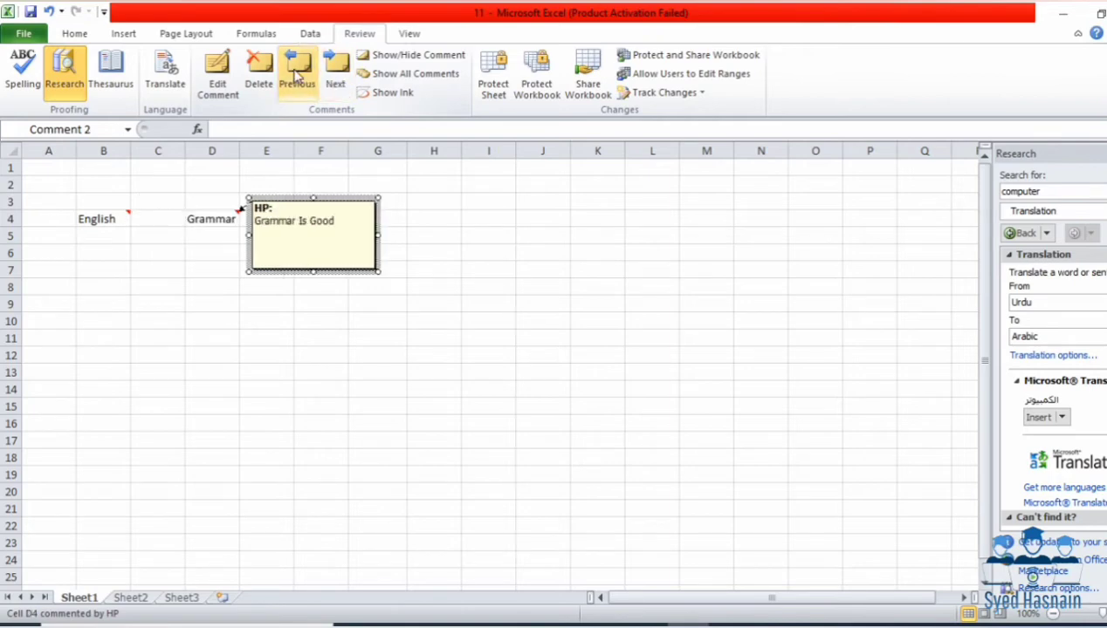
click(334, 77)
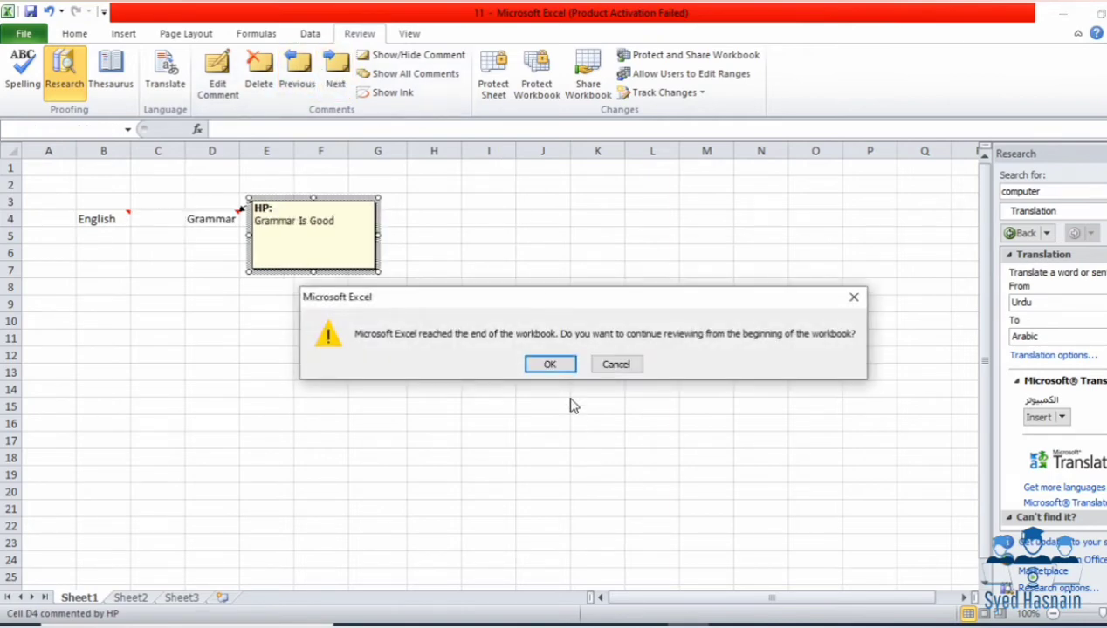
click(551, 362)
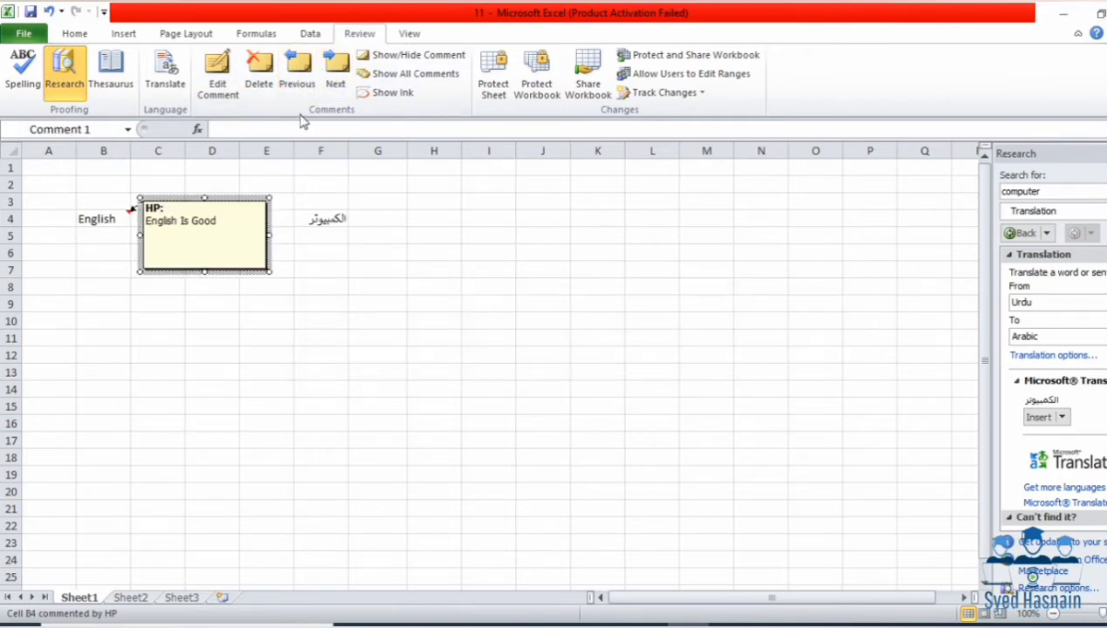
click(331, 75)
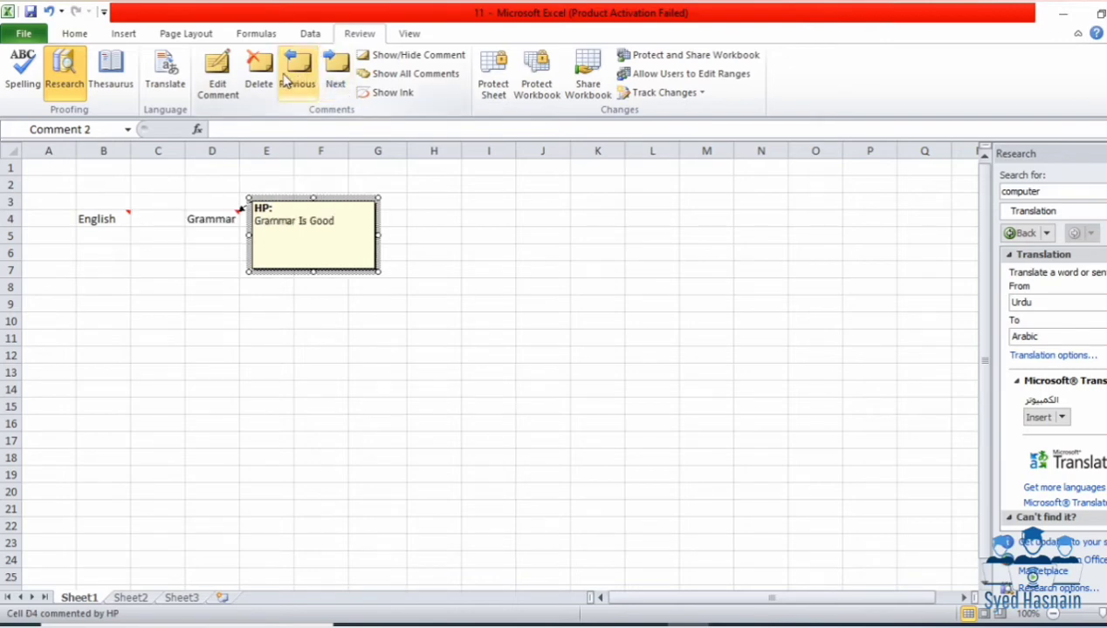
click(295, 74)
click(333, 75)
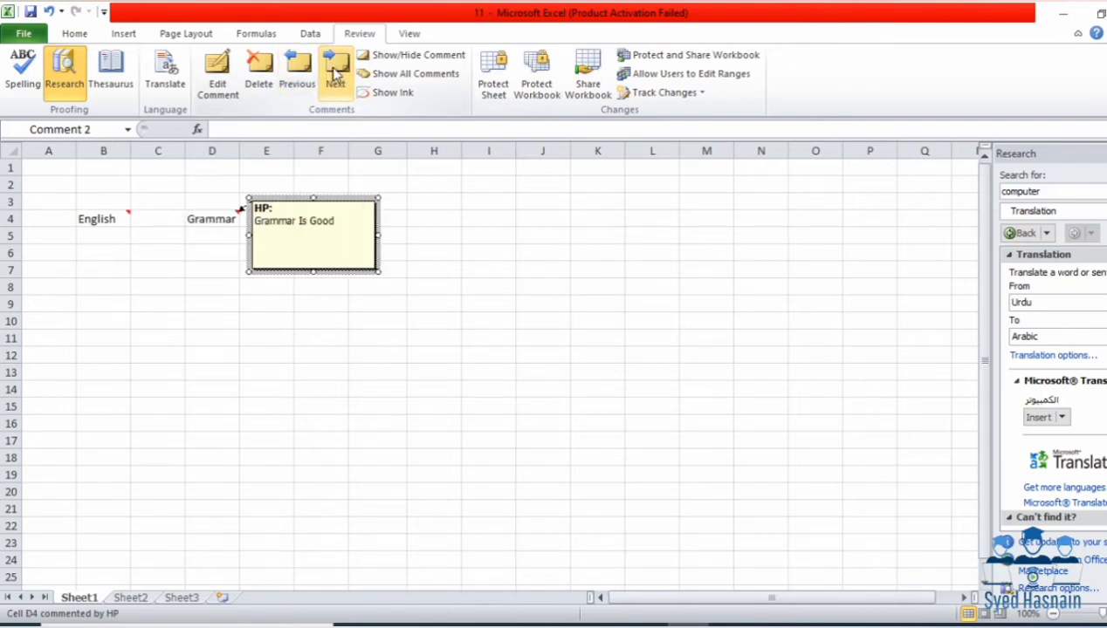
Step: Delete the comments on D4 and B4
click(262, 76)
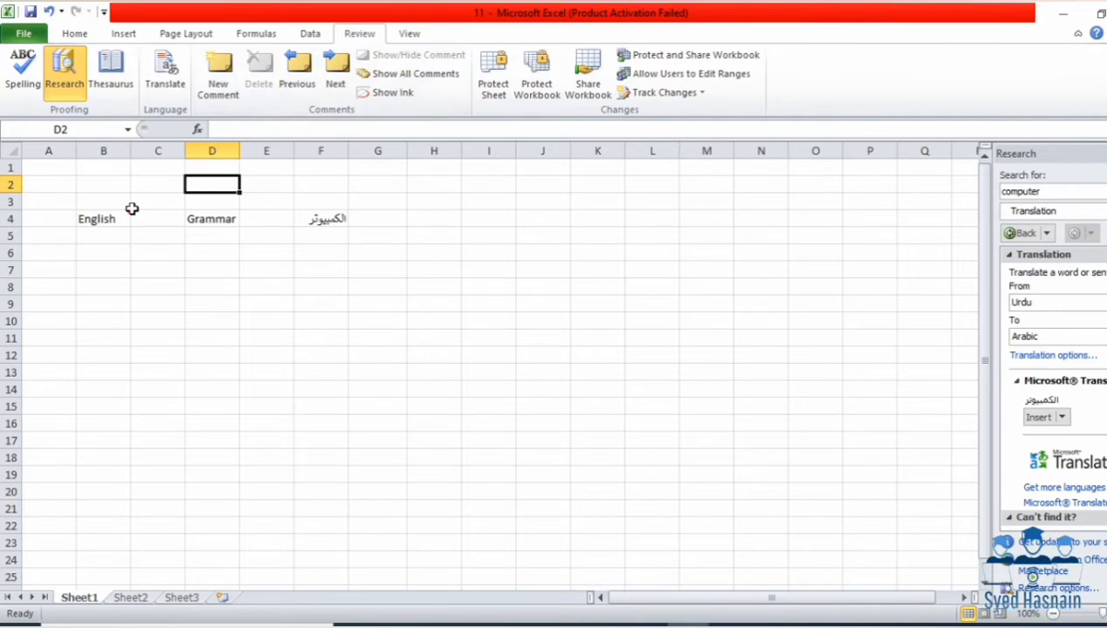
click(126, 212)
click(262, 87)
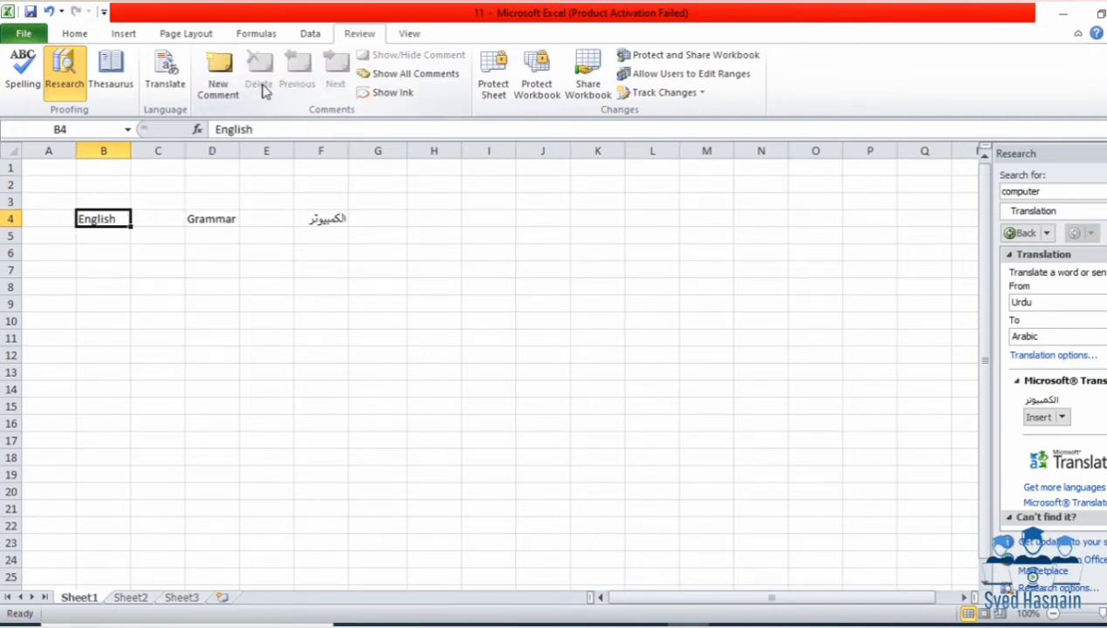
Step: Undo the deletion with Ctrl+Z, show all comments, and toggle and edit the B4 and D4 comments
key(ctrl+z)
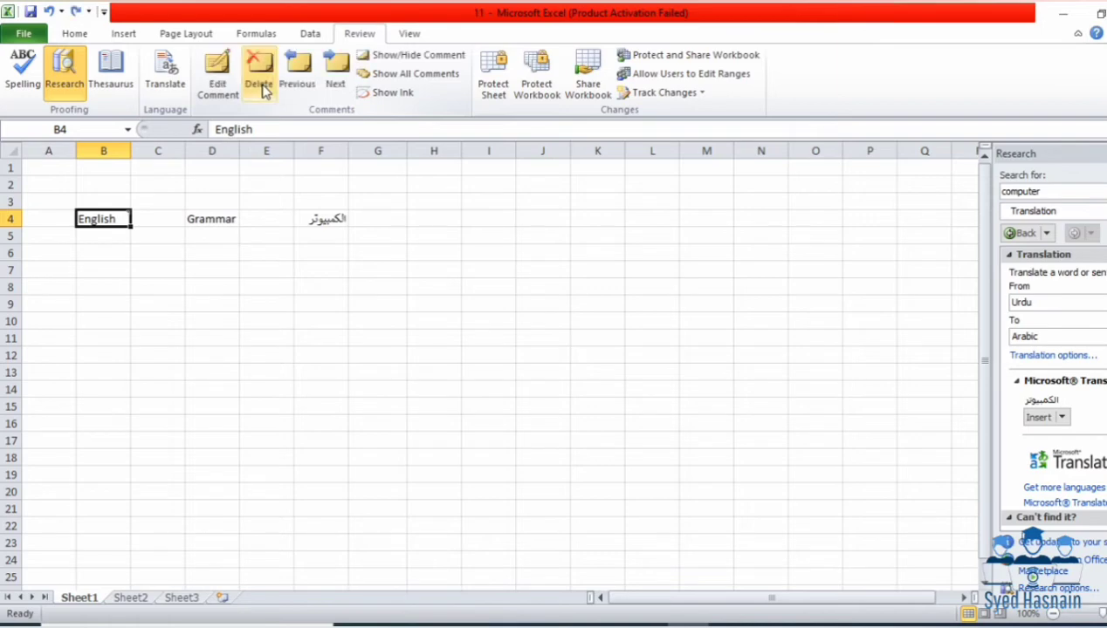
click(389, 76)
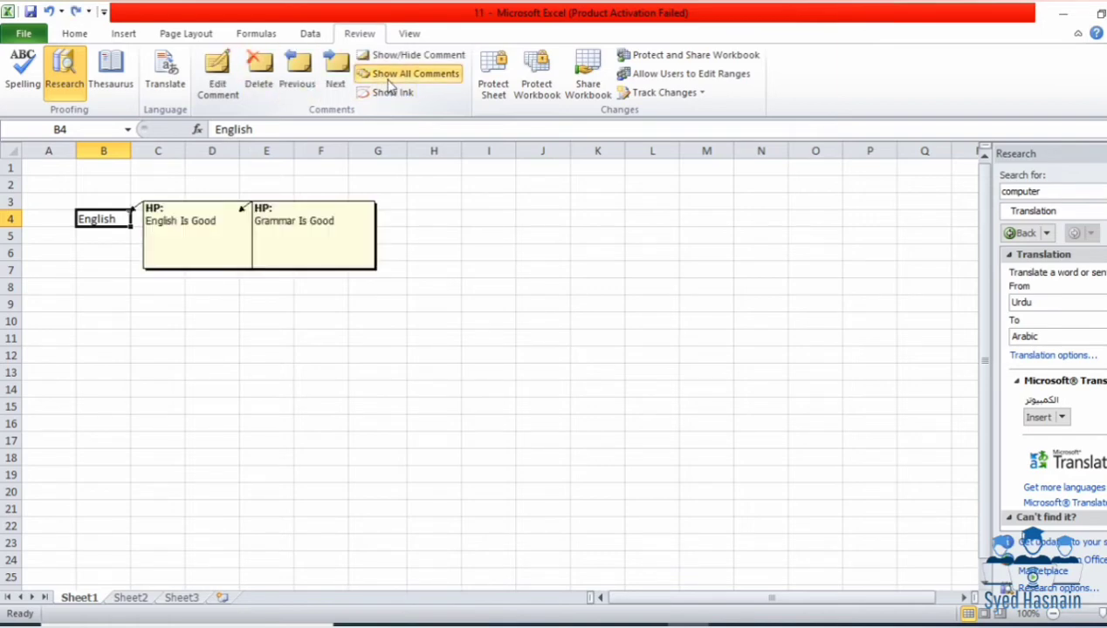
click(394, 61)
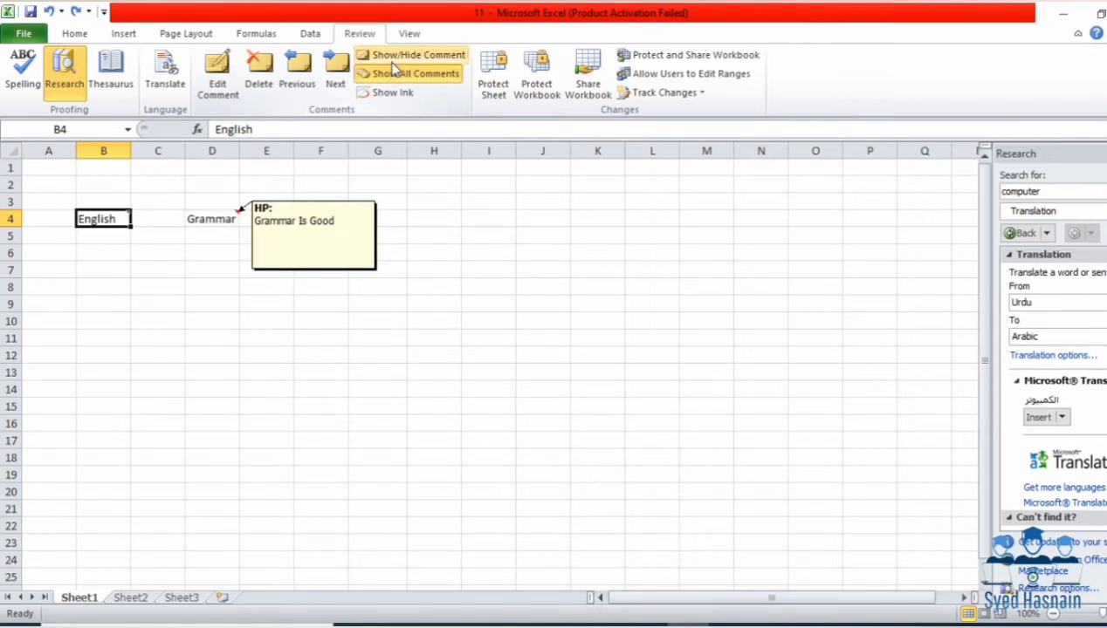
click(394, 63)
click(394, 63)
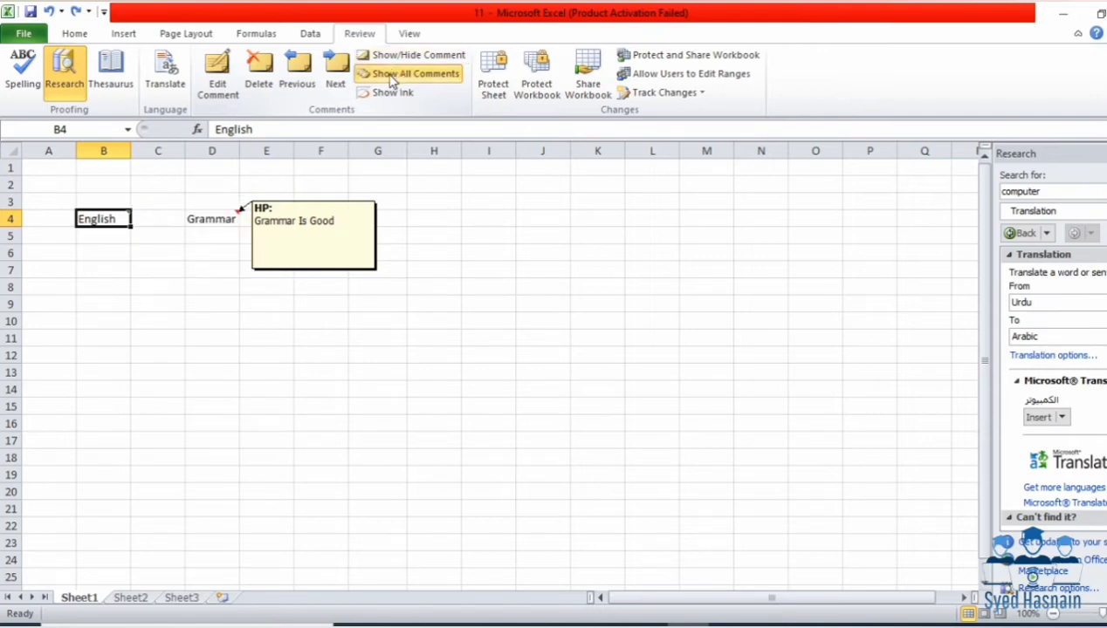
click(218, 75)
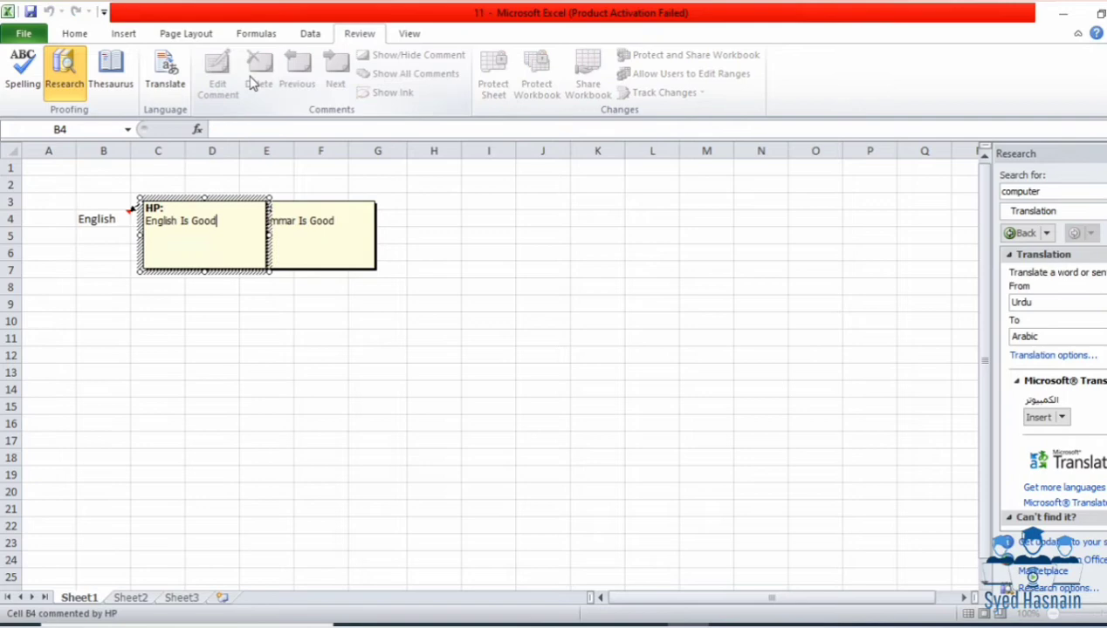
click(262, 166)
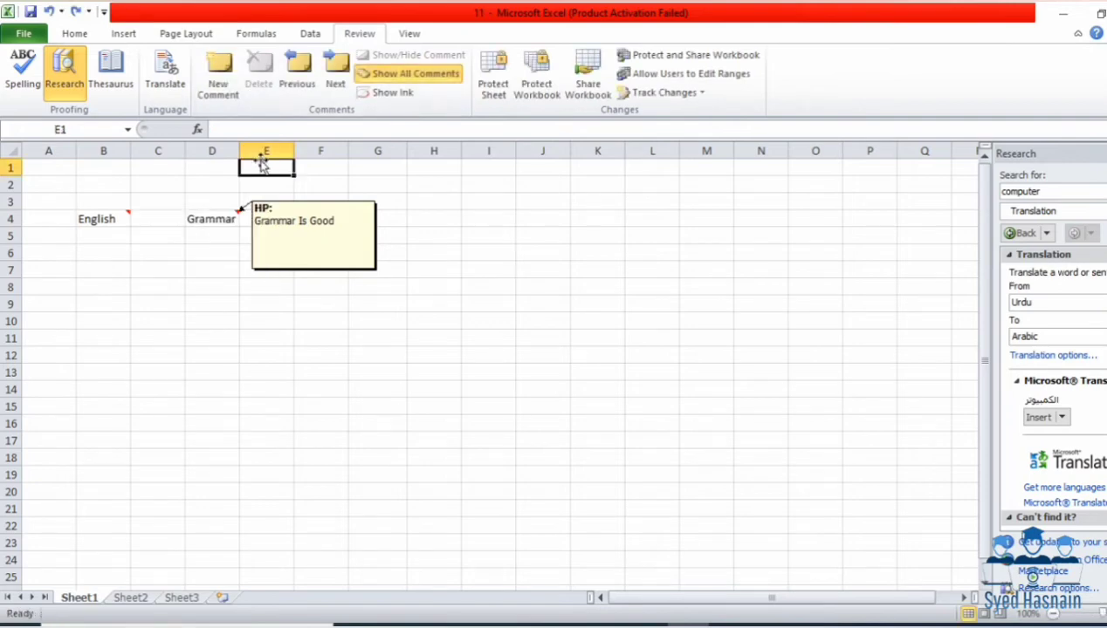
click(300, 223)
click(375, 209)
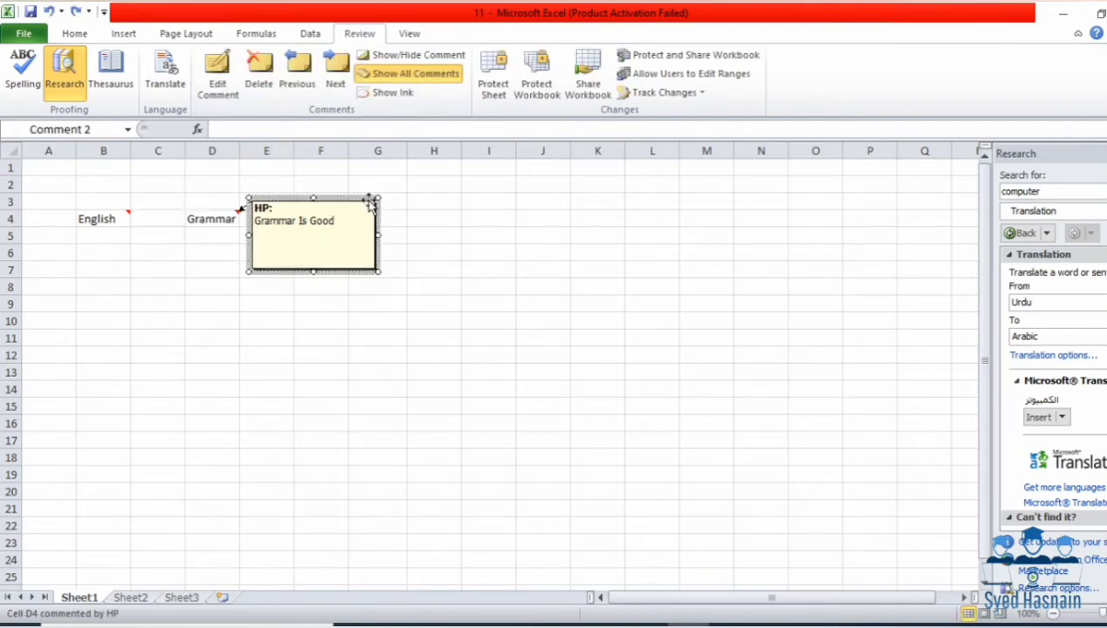
Step: Delete the D4 and B4 comments again and close the Research pane
click(267, 73)
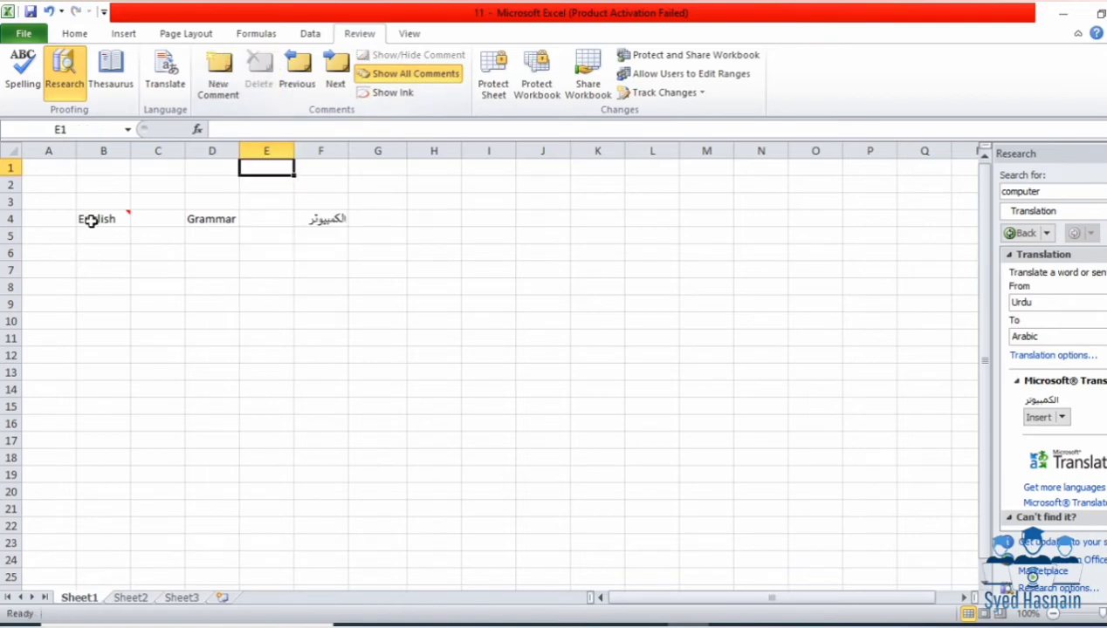
click(127, 218)
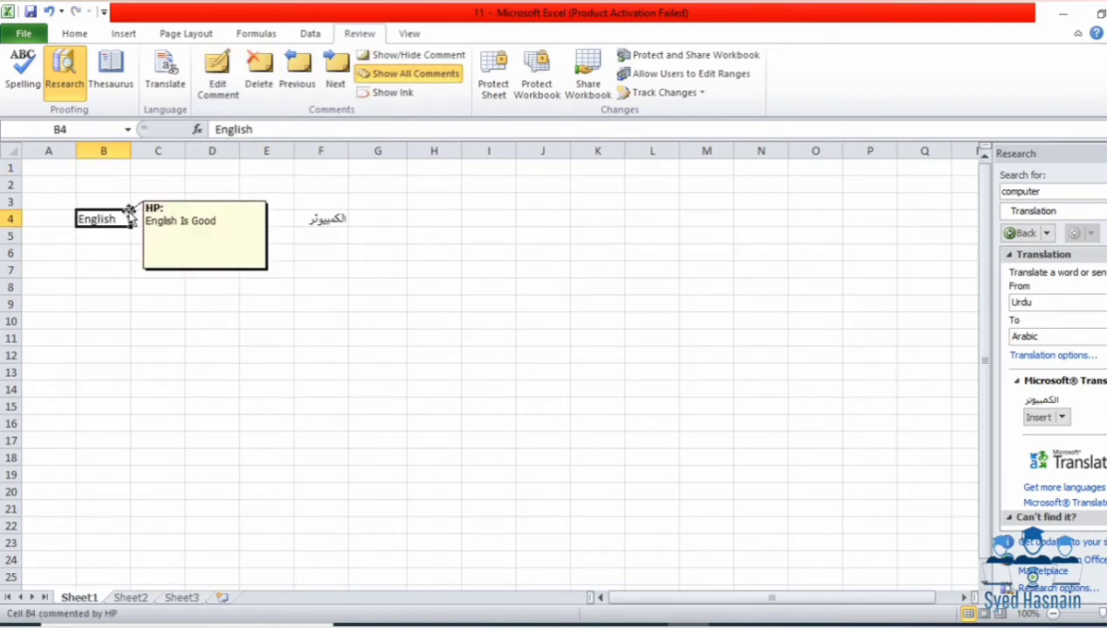
click(256, 68)
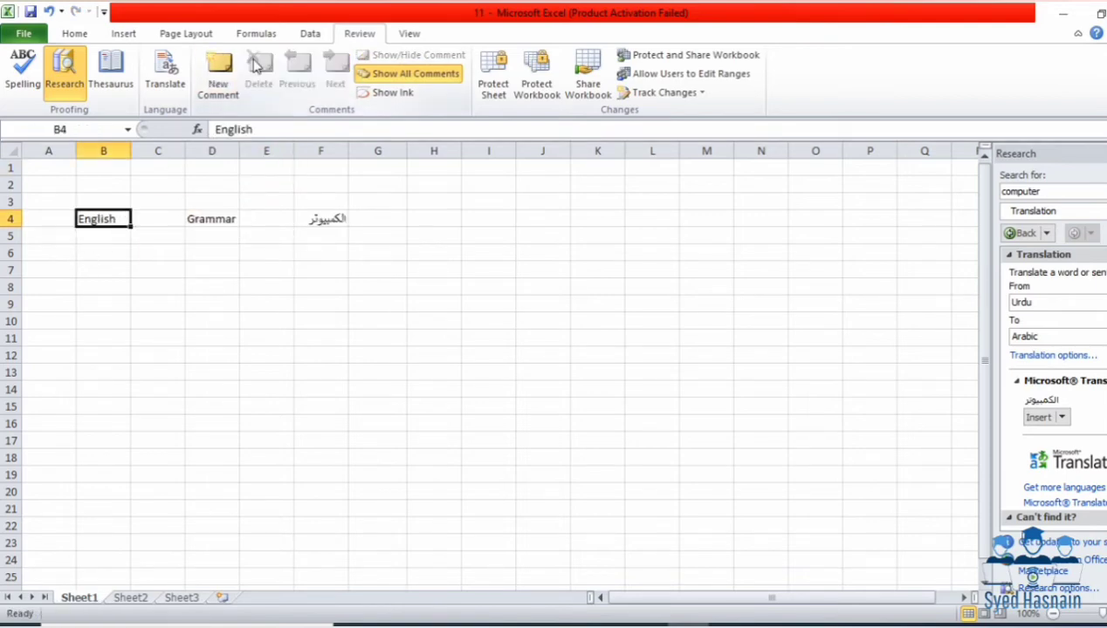
click(296, 322)
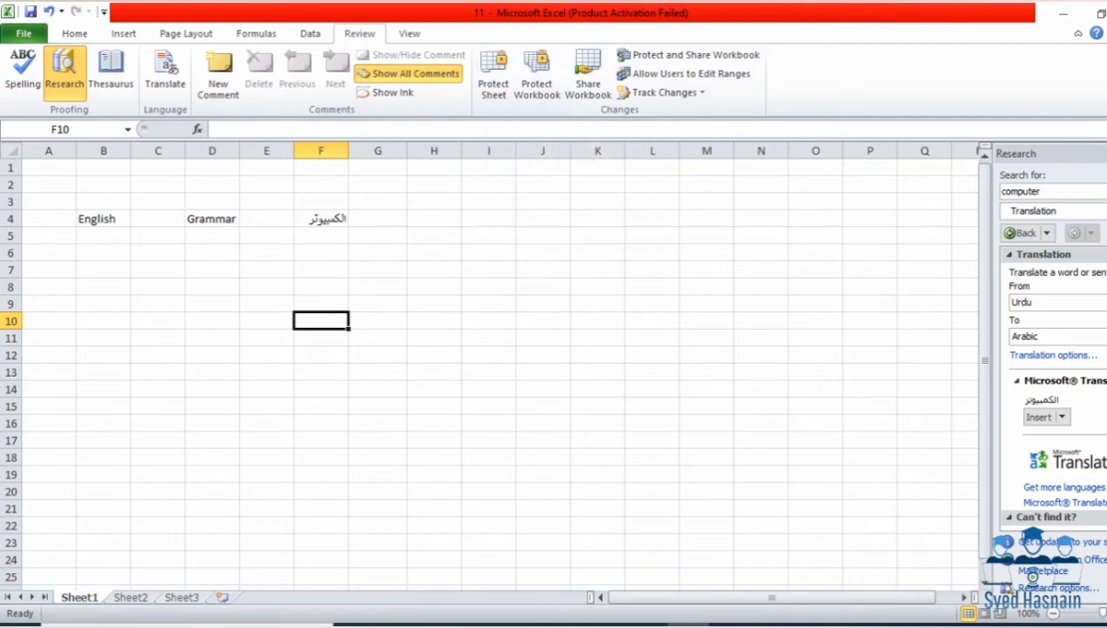
click(1105, 153)
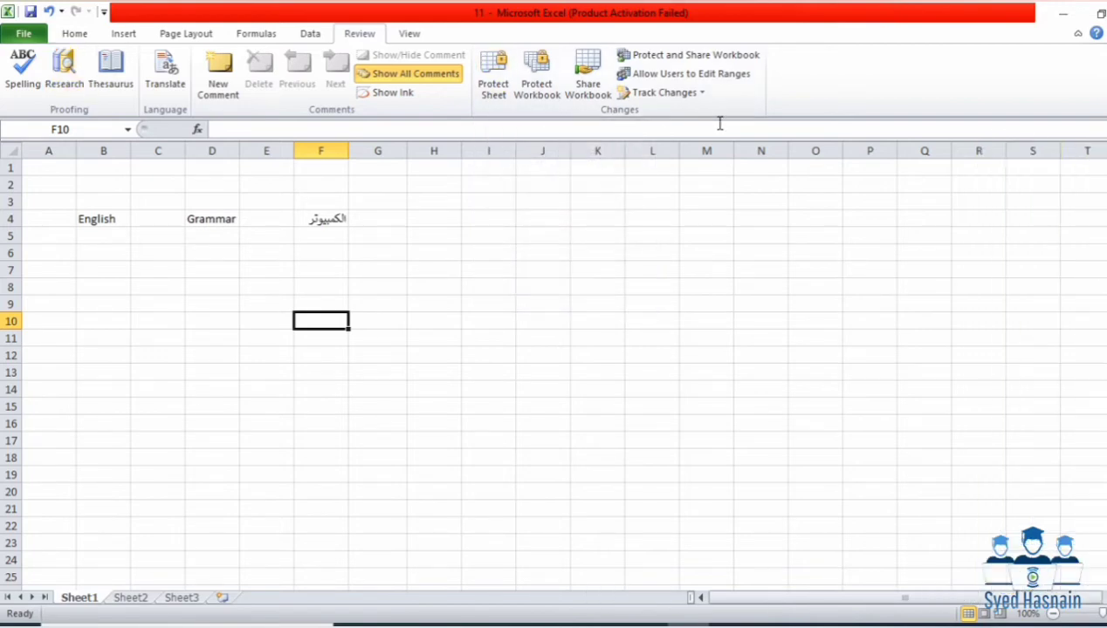
Step: Protect Sheet1 with a password, confirming it when asked
click(486, 98)
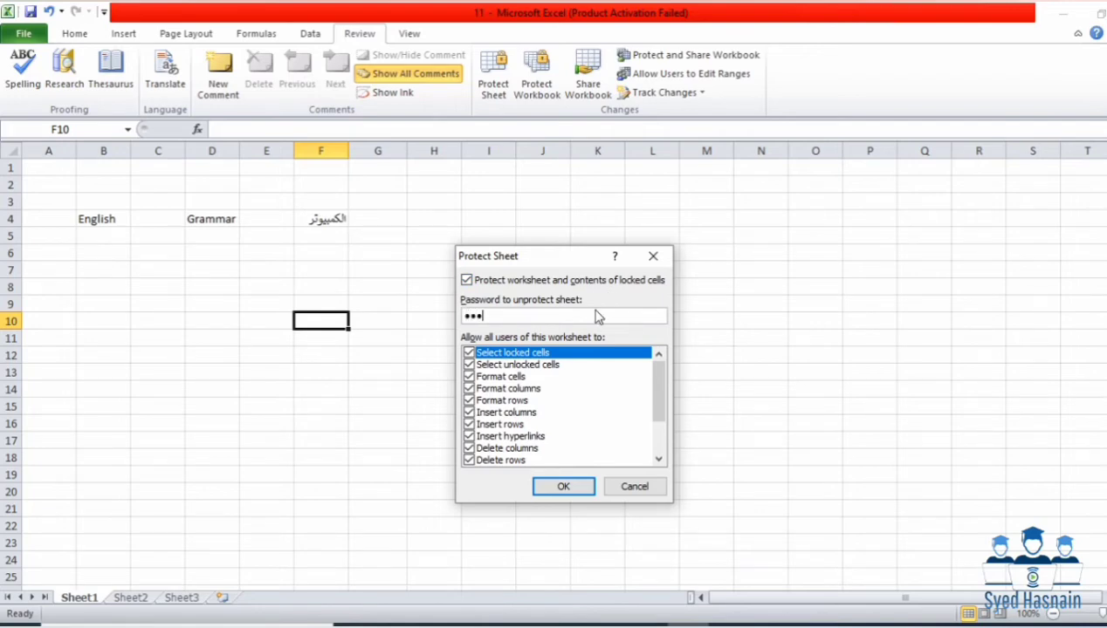
key(Return)
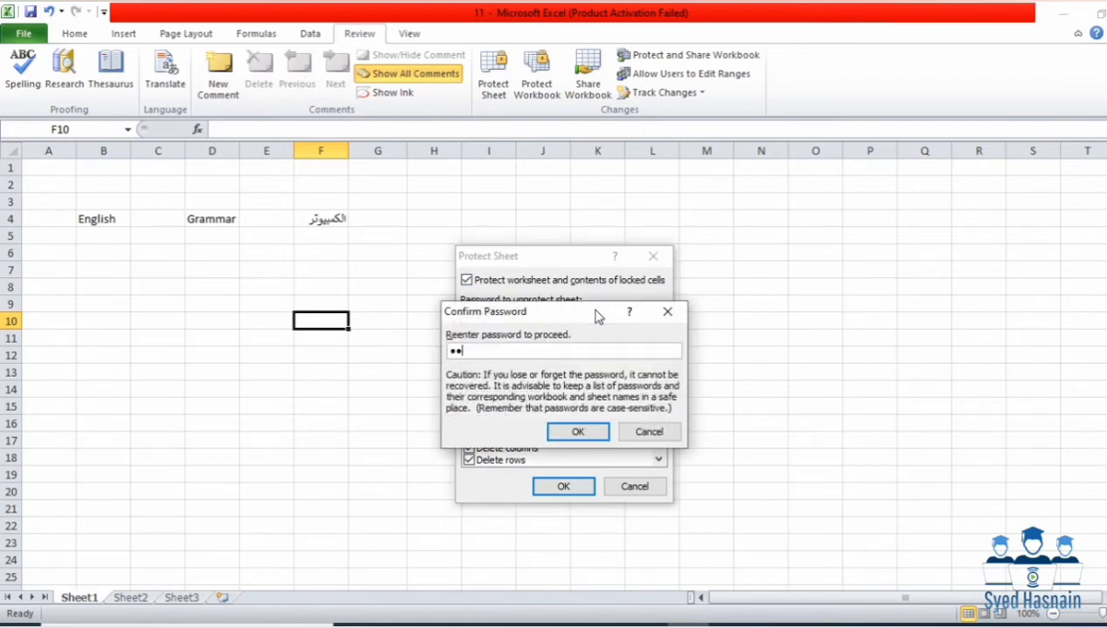
key(Return)
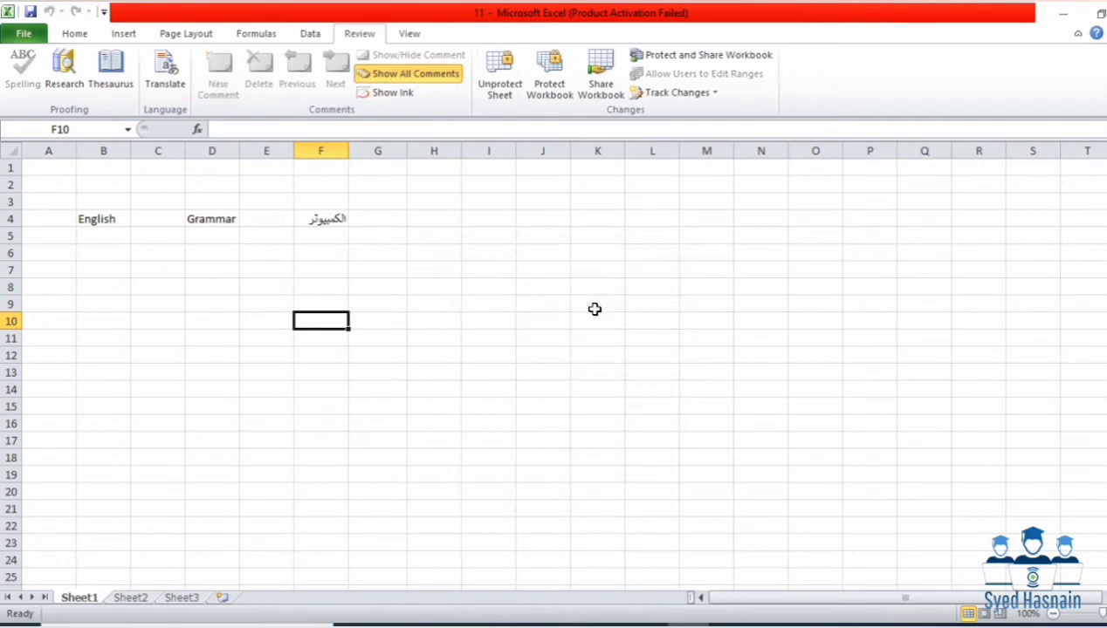
Step: Try typing into F10, I7, K7 and I4, dismissing each protected-cell warning
key(a)
key(Return)
click(493, 269)
key(a)
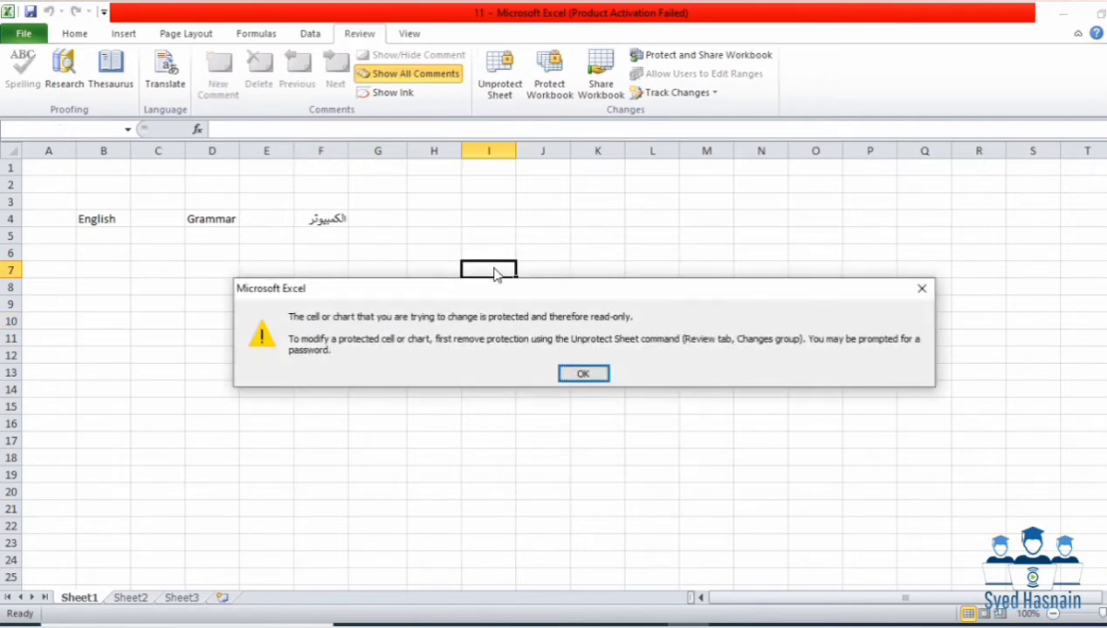
key(Return)
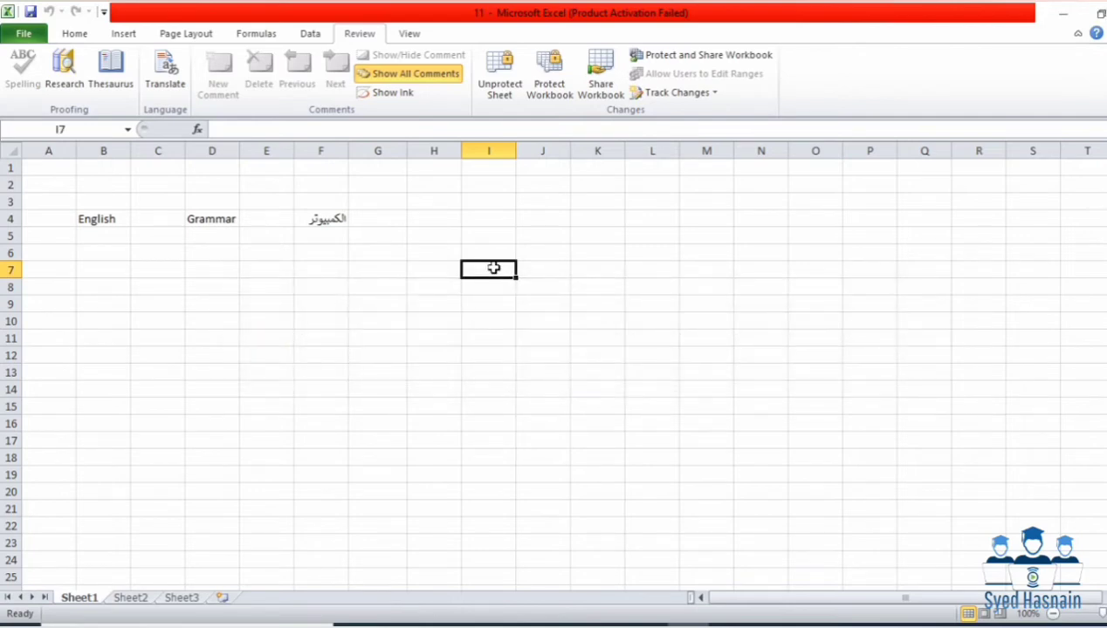
click(574, 266)
key(a)
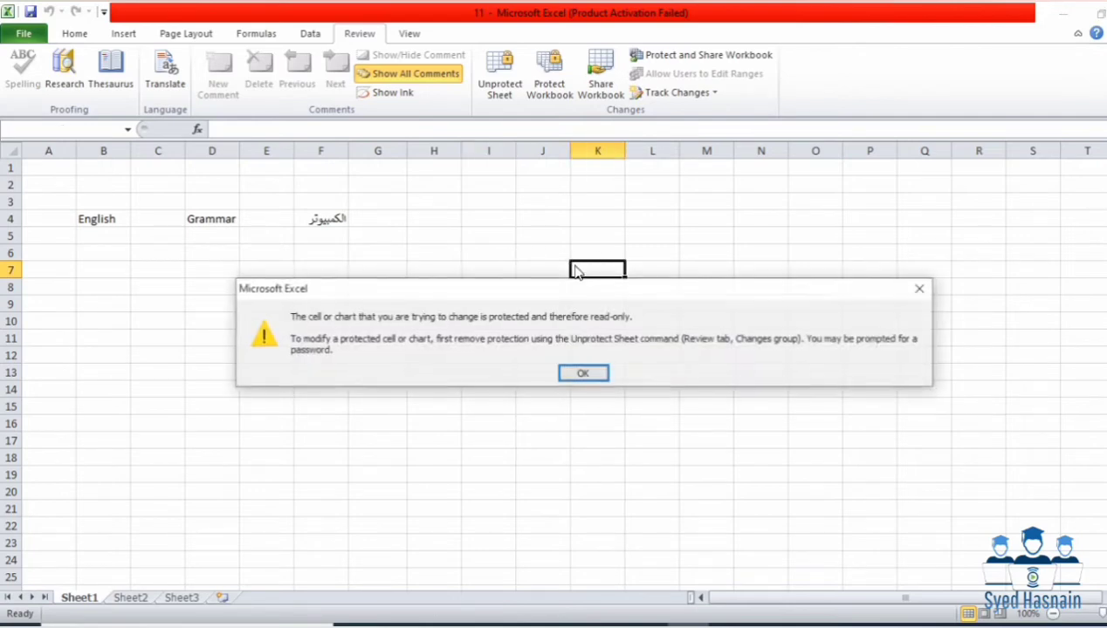
key(Return)
click(485, 216)
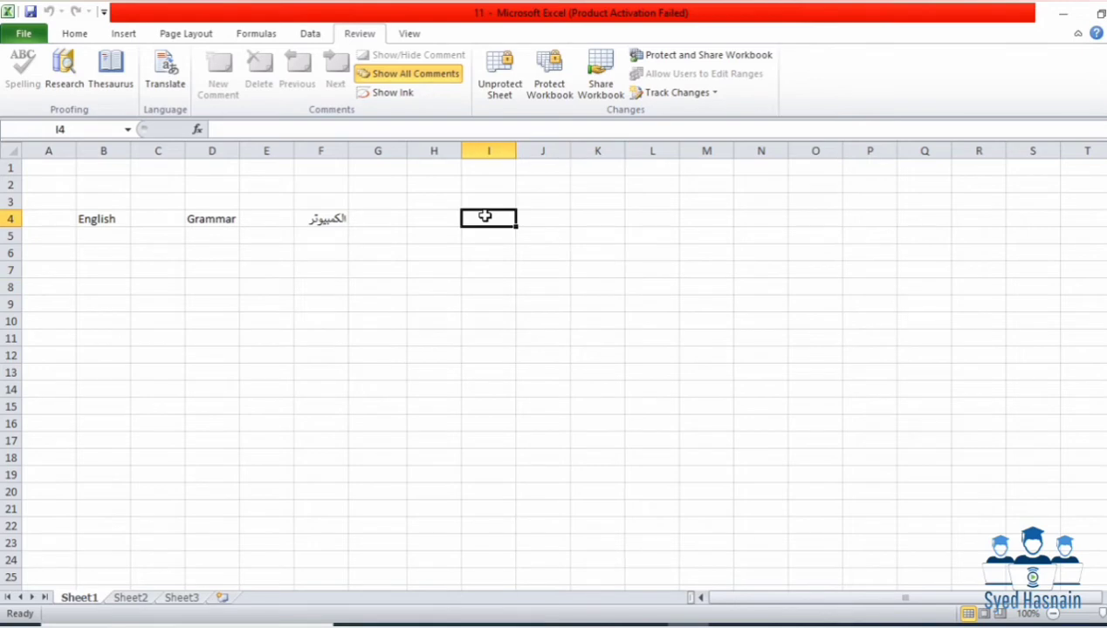
key(a)
key(Return)
Step: Copy the English cell B4 and try pasting it into E11; dismiss the read-only warning
click(108, 213)
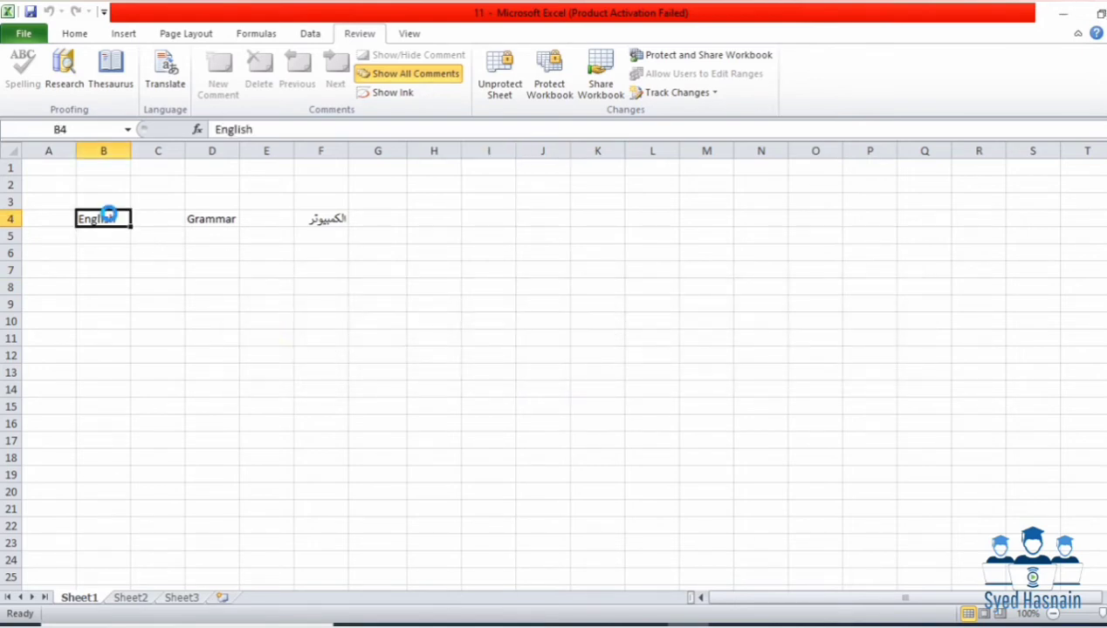
key(ctrl+c)
click(249, 333)
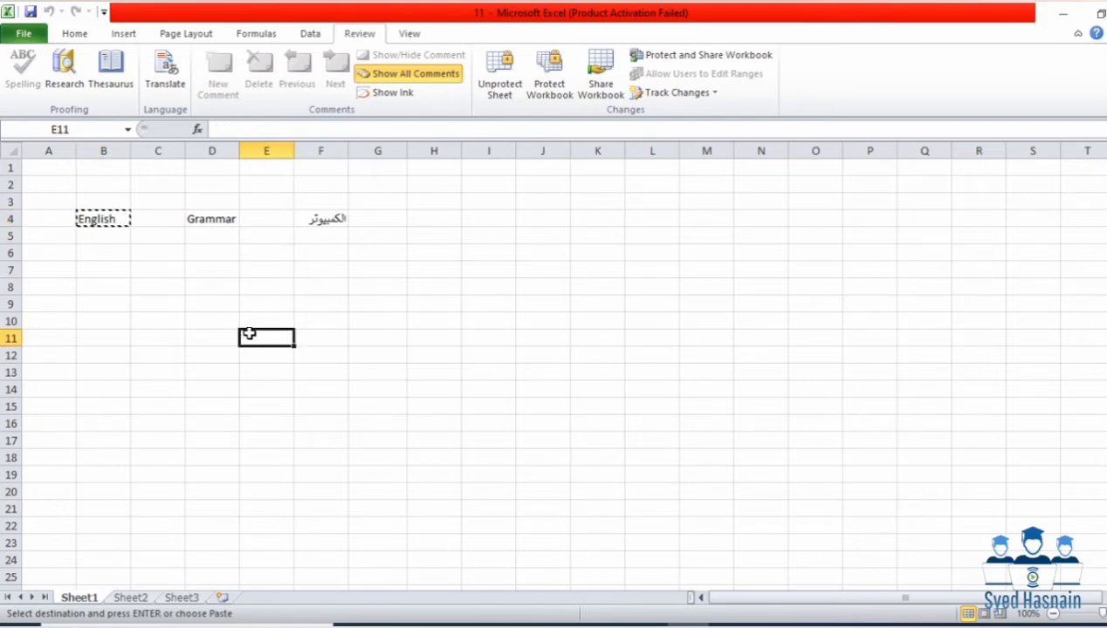
key(ctrl+v)
key(Return)
Step: Try changing D8 and the range A2:Q23, dismiss the warning, then select R22
click(220, 289)
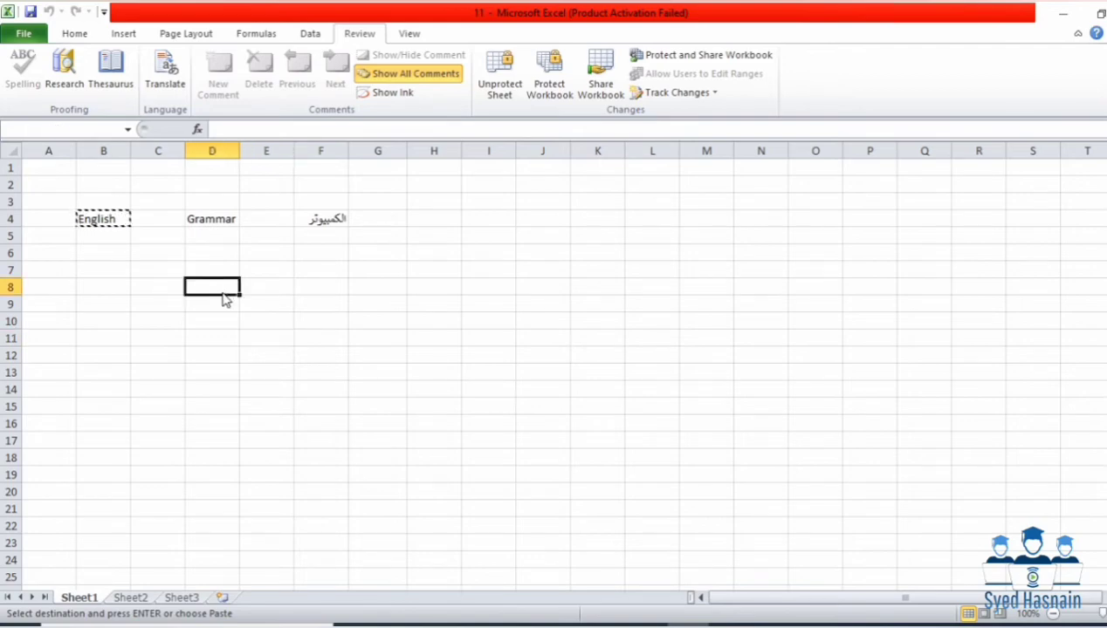
key(Return)
key(Return)
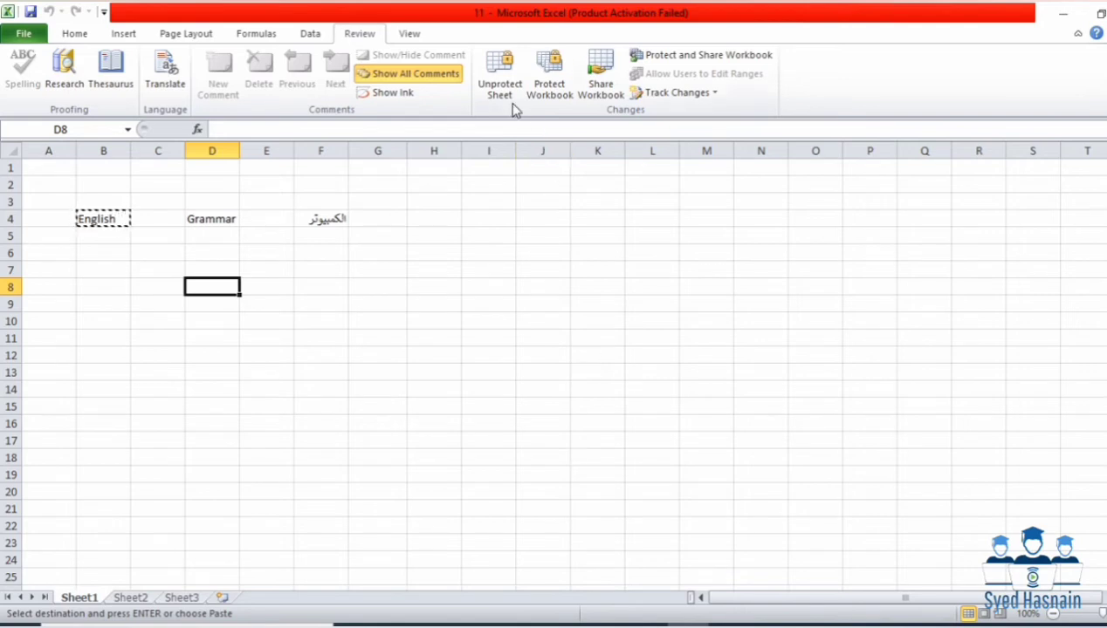
drag(75, 183, 905, 532)
key(Return)
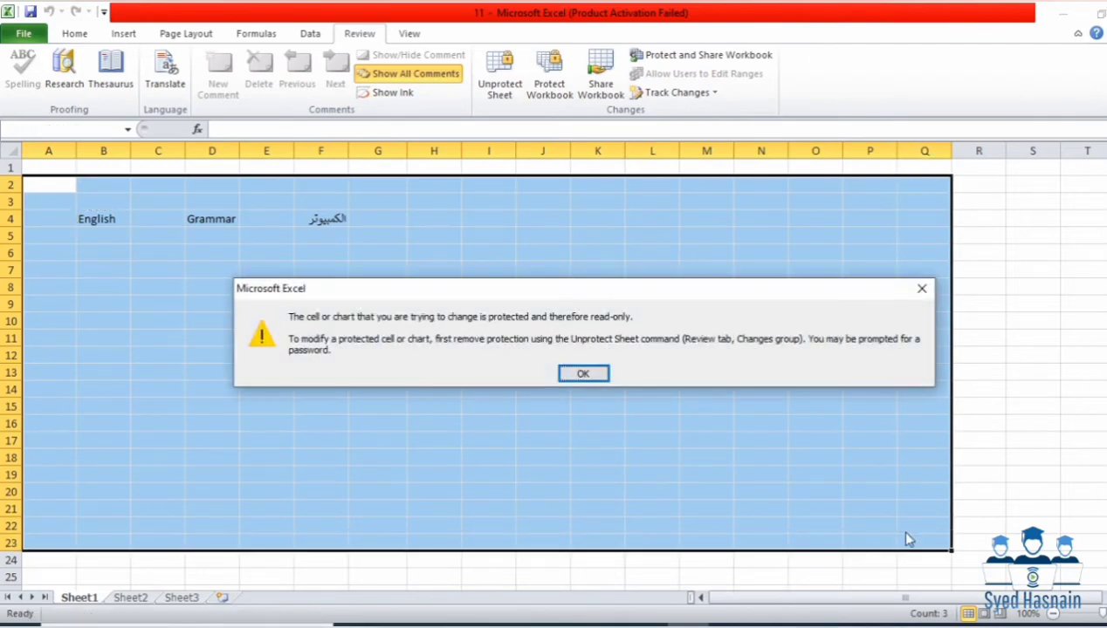
key(Return)
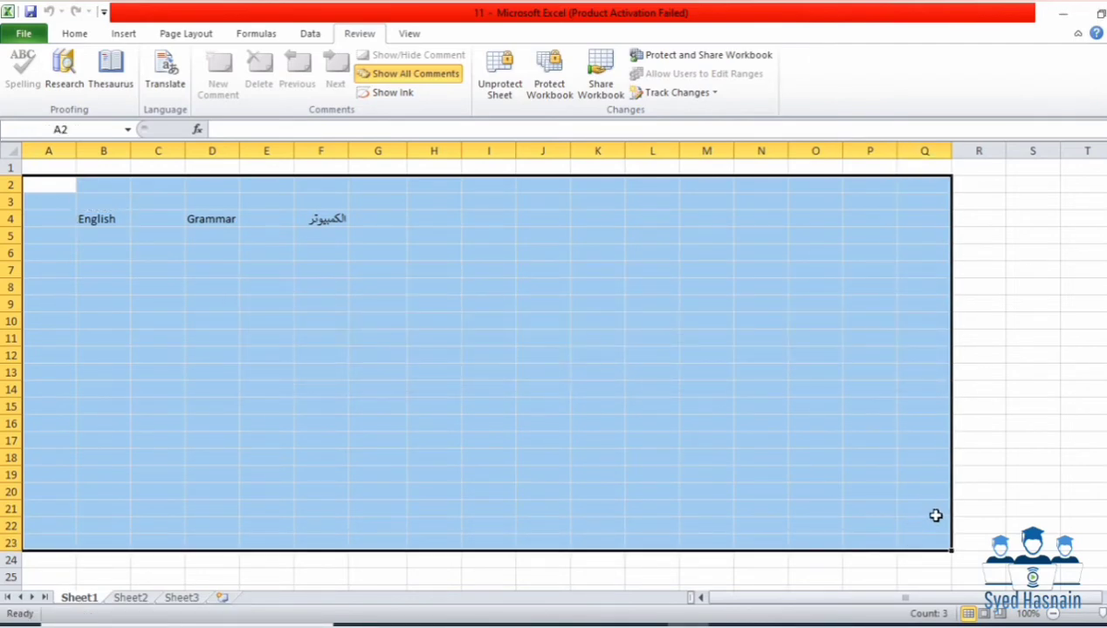
click(962, 523)
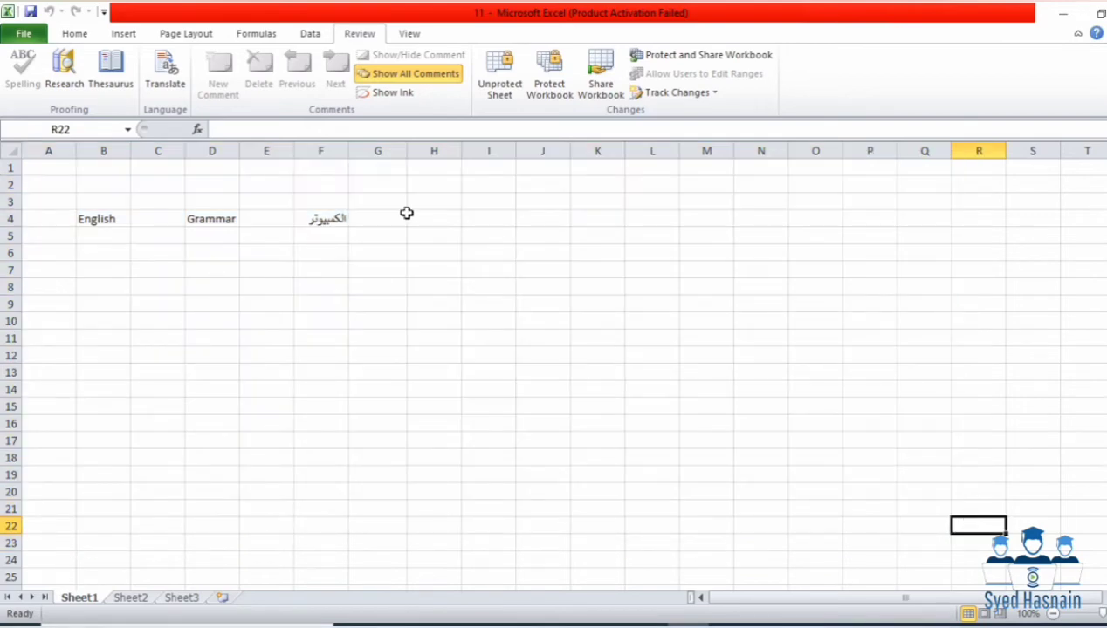
Step: Unprotect Sheet1 with its password and test that R22 accepts text, then erase it
click(506, 92)
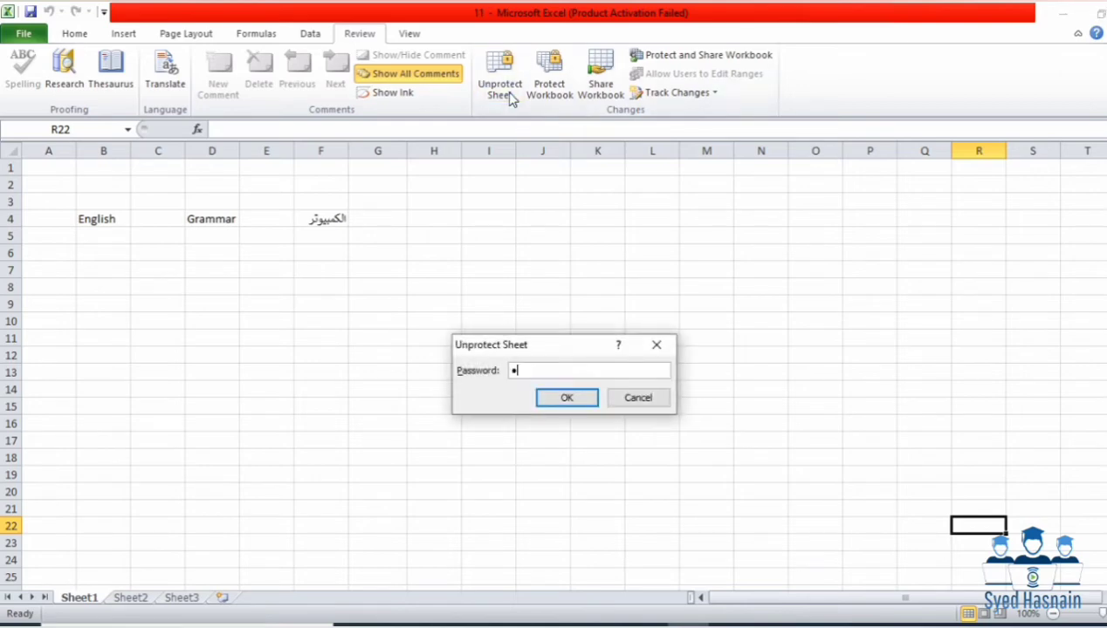
key(Return)
text(hbog)
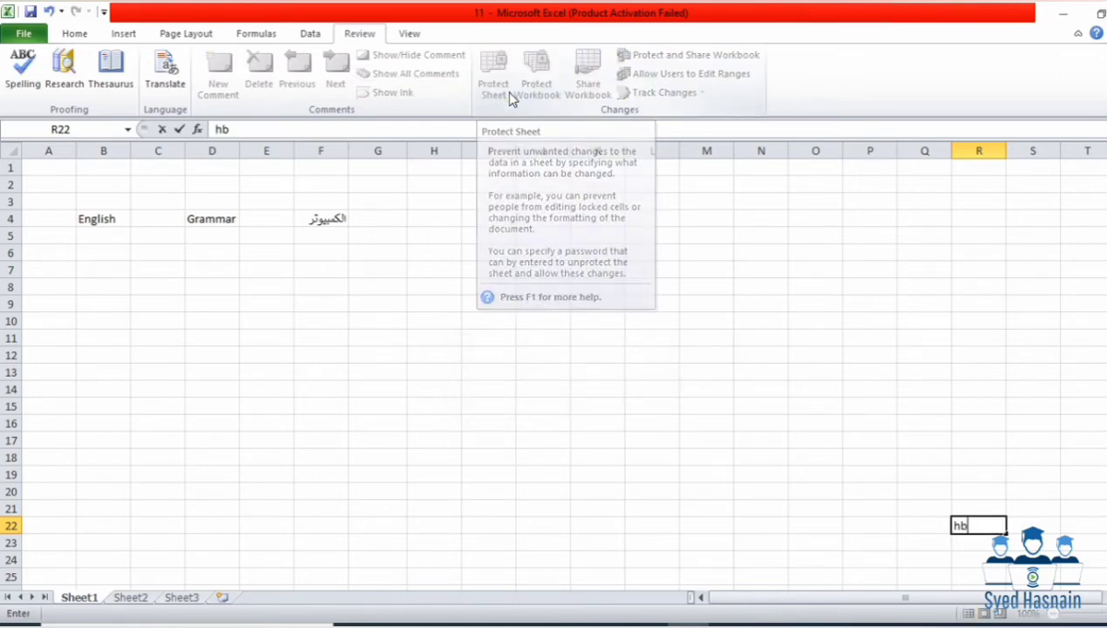
key(BackSpace)
key(BackSpace)
key(BackSpace)
key(BackSpace)
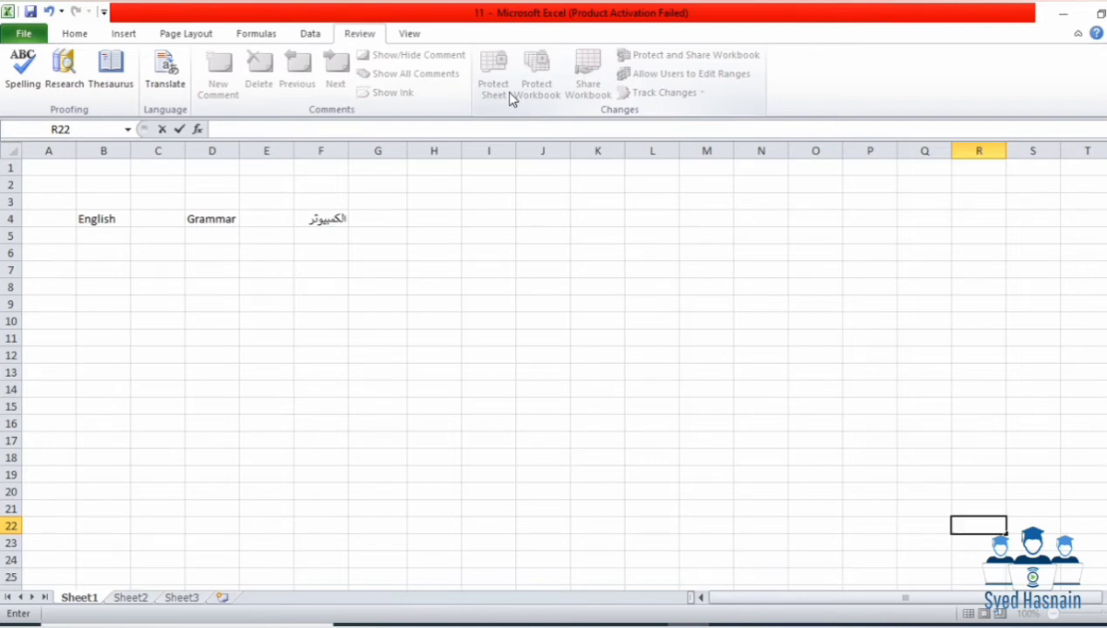
Step: Type and erase test text in G19, select K5, and bring up Protect Workbook structure settings
click(404, 474)
text(fuyfi)
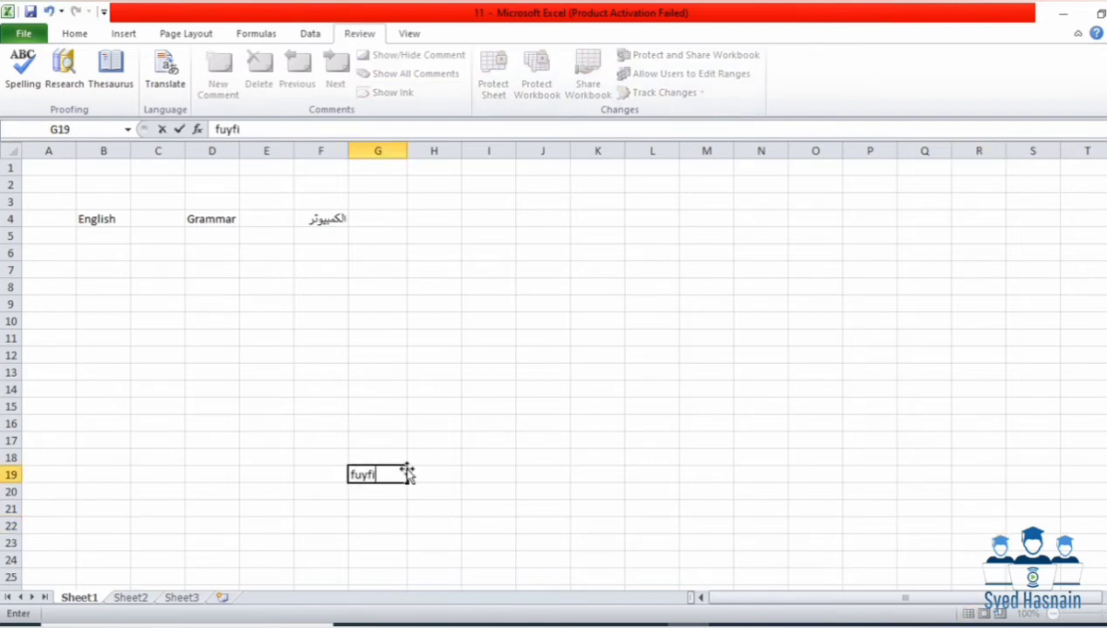
key(BackSpace)
key(BackSpace)
key(BackSpace)
key(BackSpace)
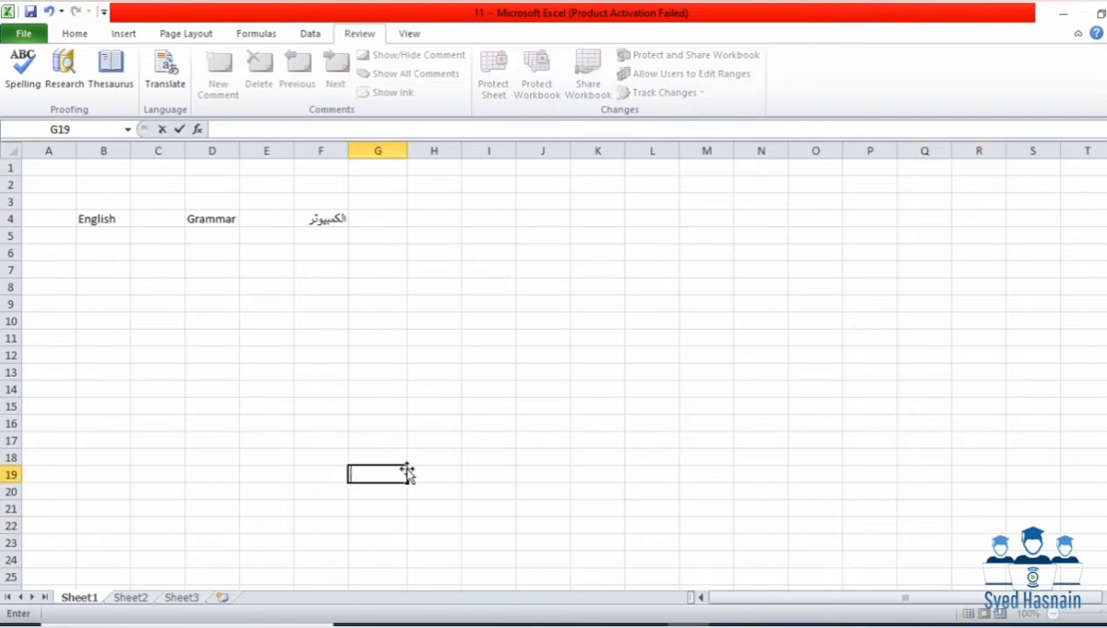
click(605, 237)
click(543, 72)
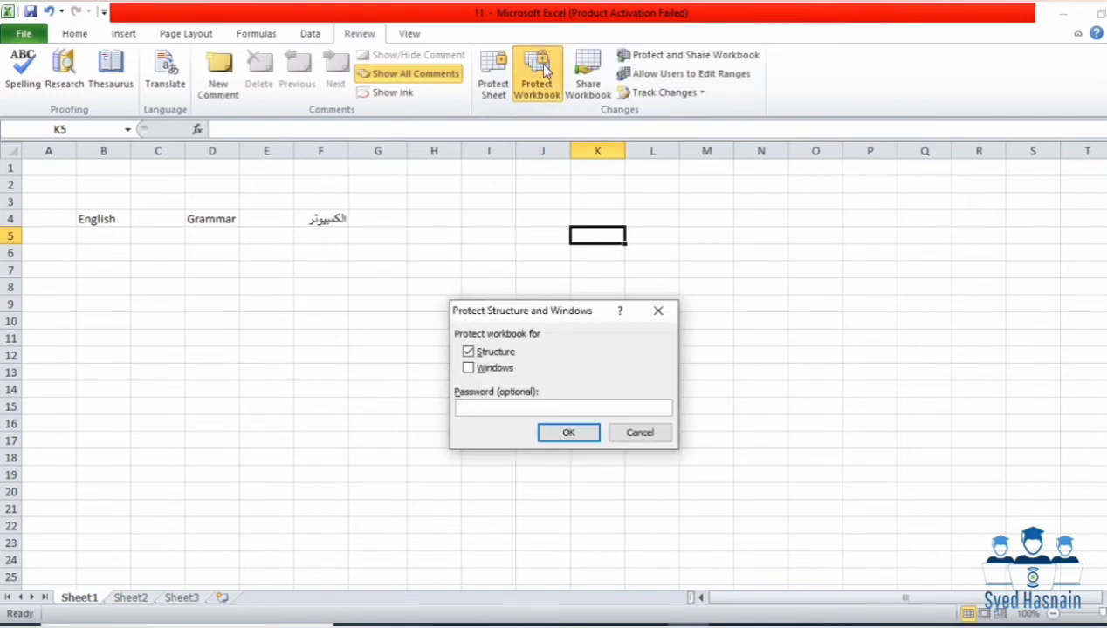
Step: Password-protect the workbook structure and inspect the blocked Sheet1 tab options, cycling Sheet2 and Sheet3
click(574, 427)
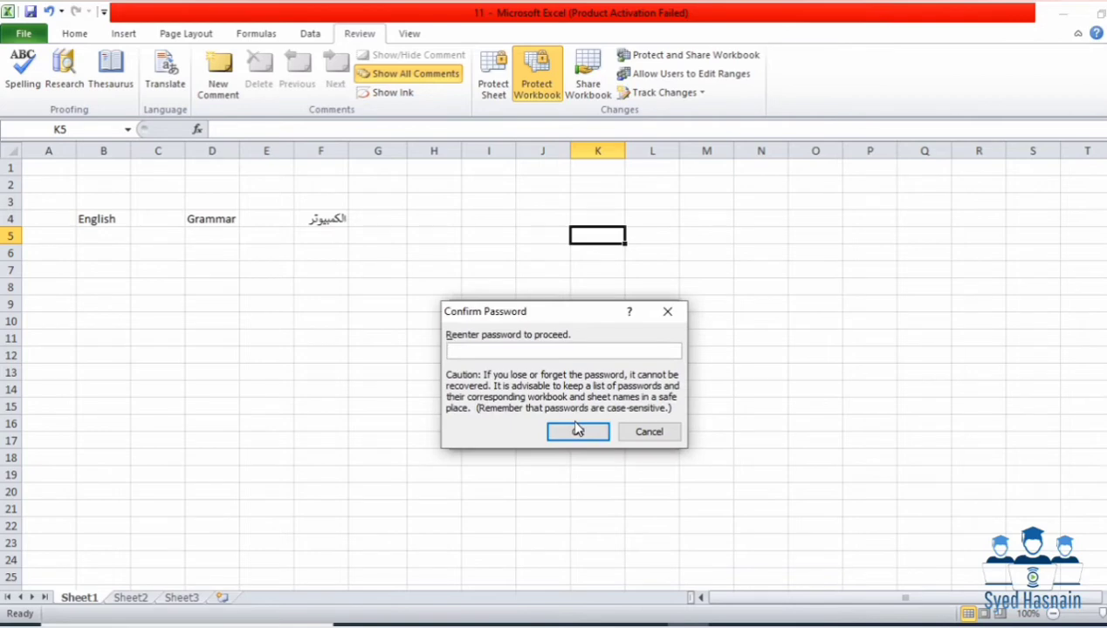
click(576, 429)
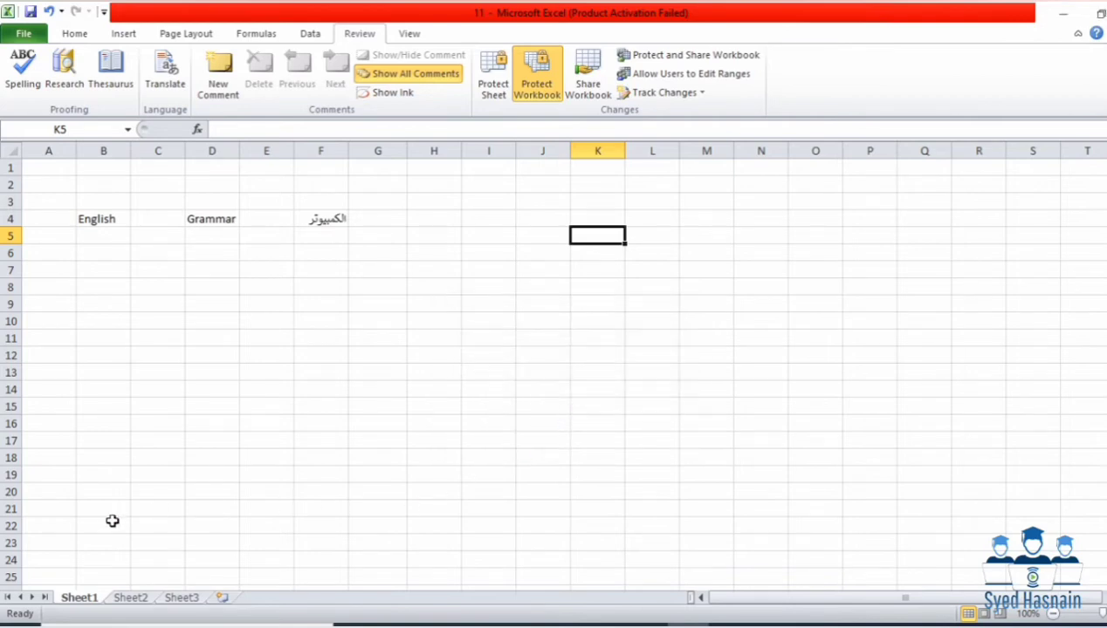
right_click(100, 601)
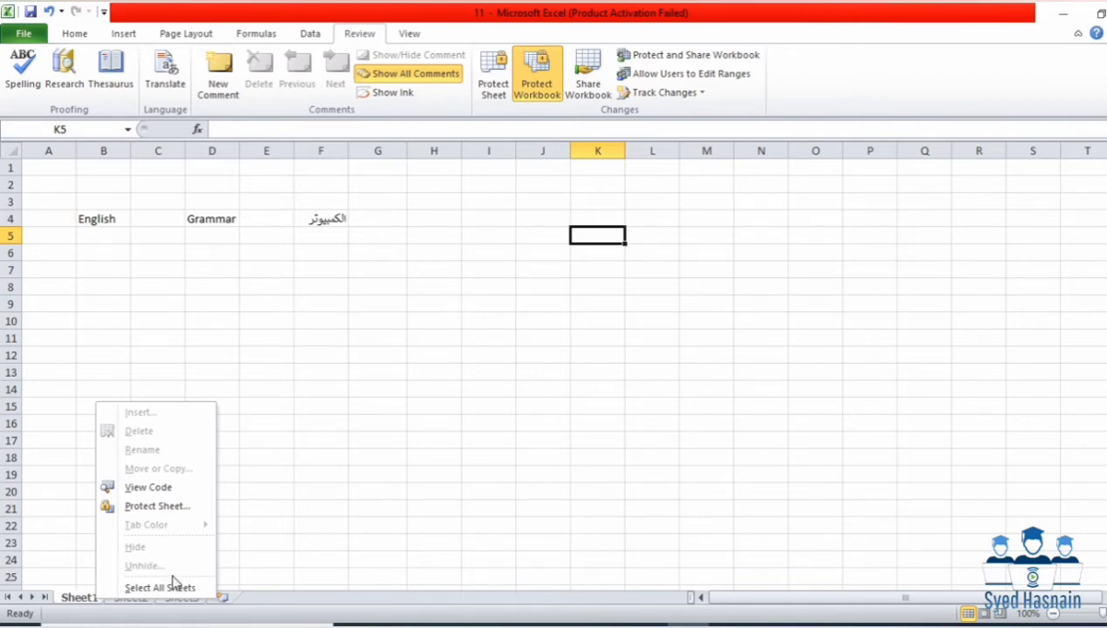
click(129, 598)
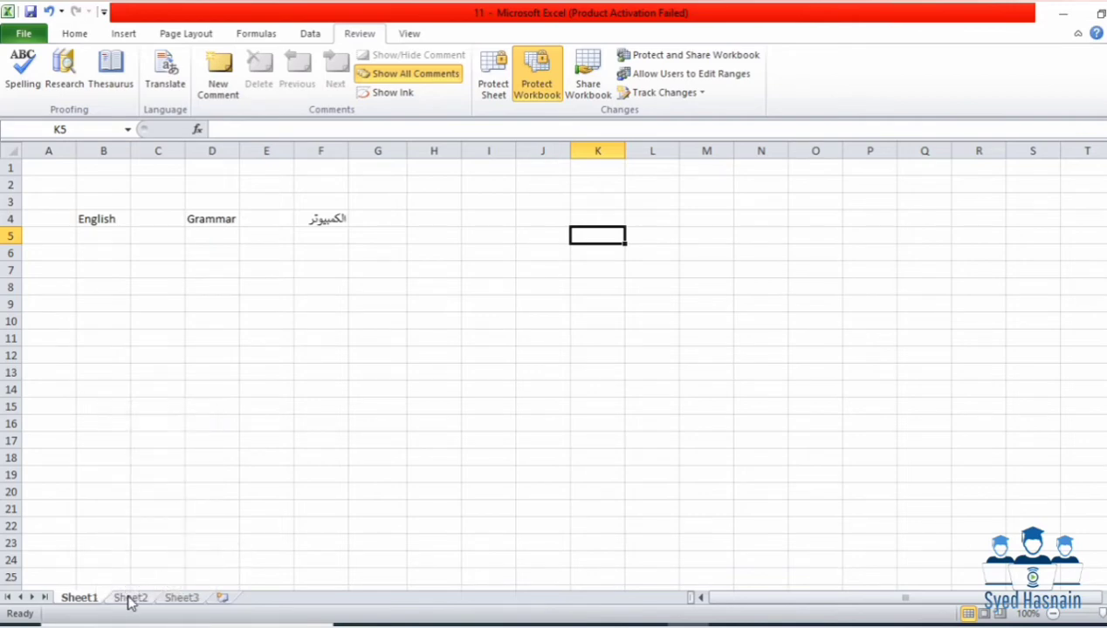
click(130, 599)
click(179, 598)
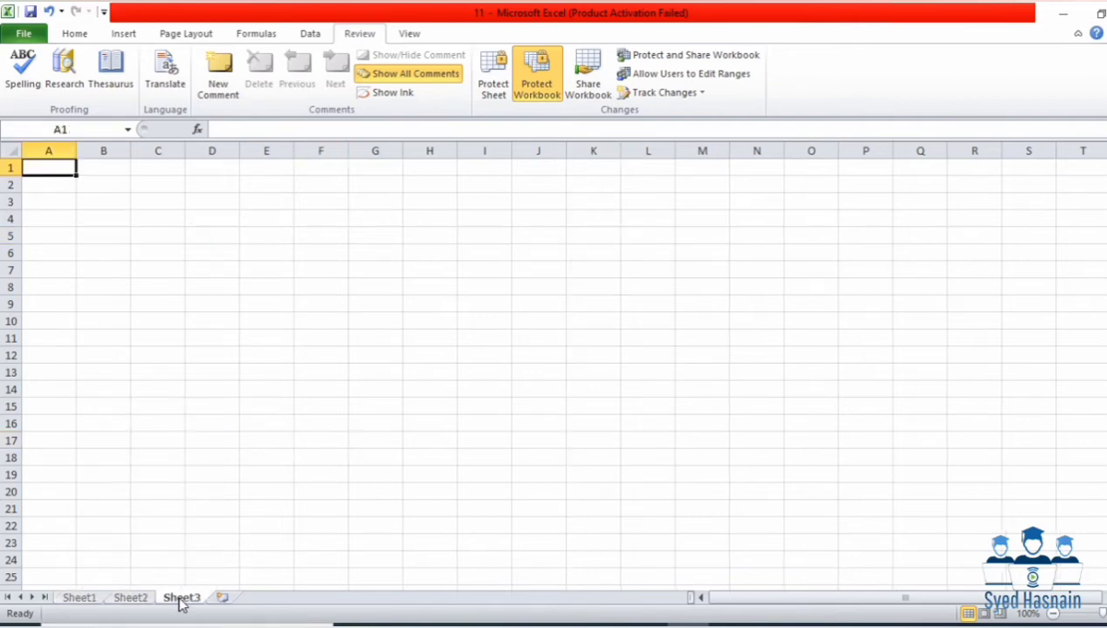
click(98, 599)
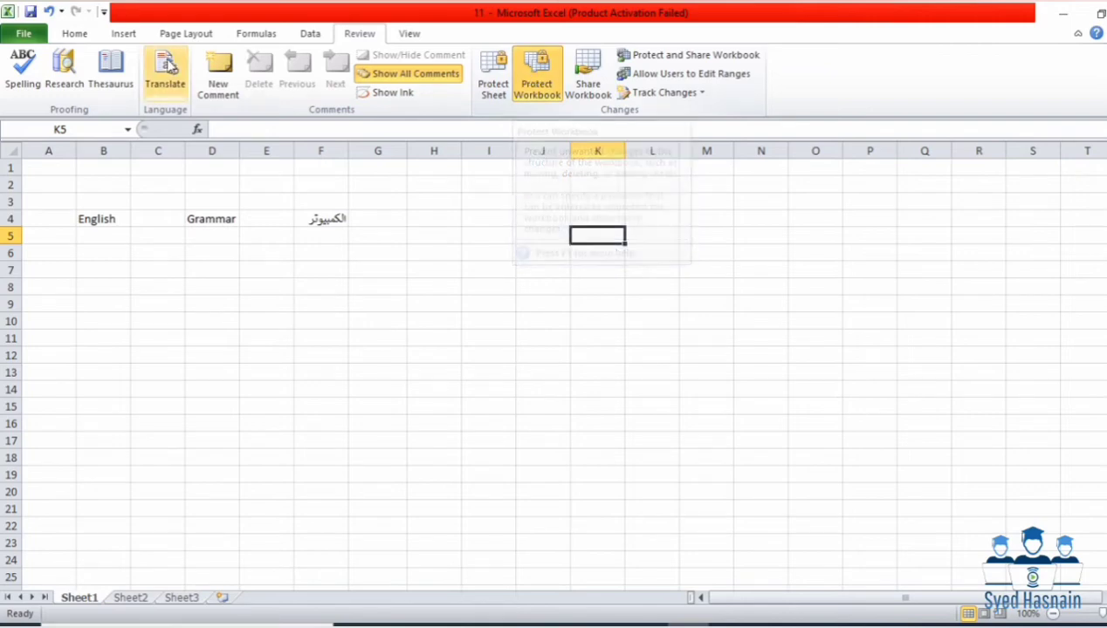
Step: Confirm Insert Sheet is disabled on the Home tab, then return to Review
click(83, 34)
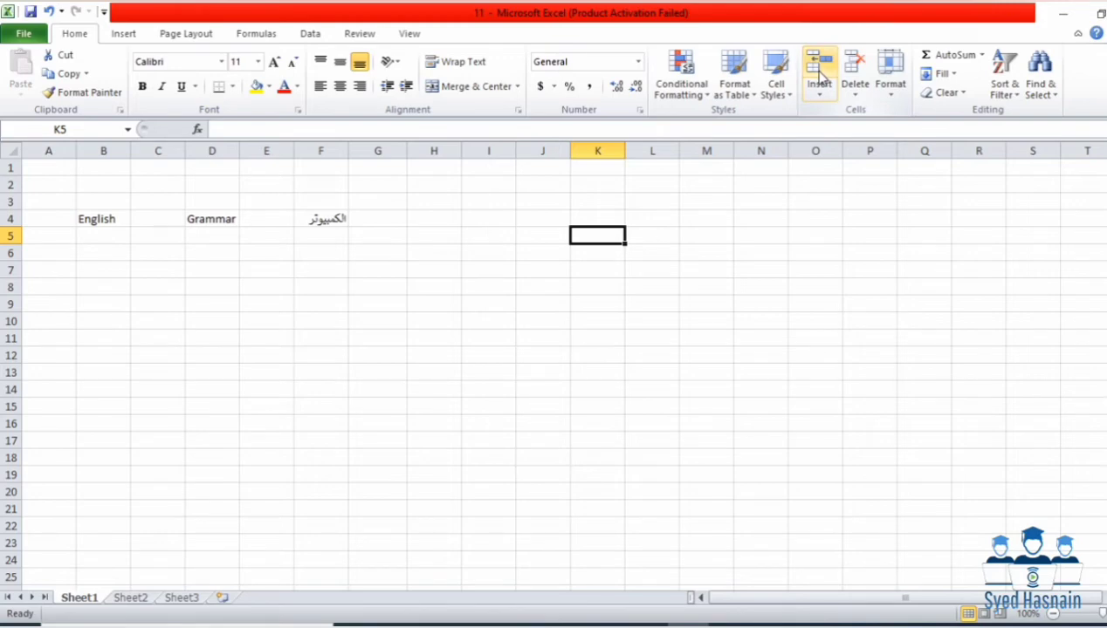
click(821, 102)
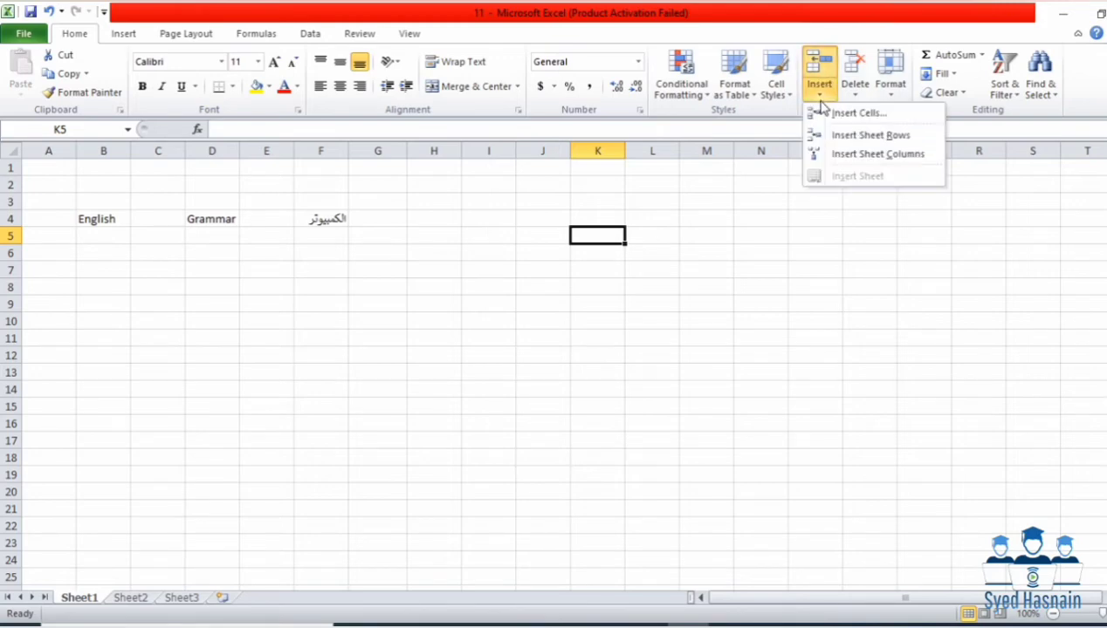
click(358, 35)
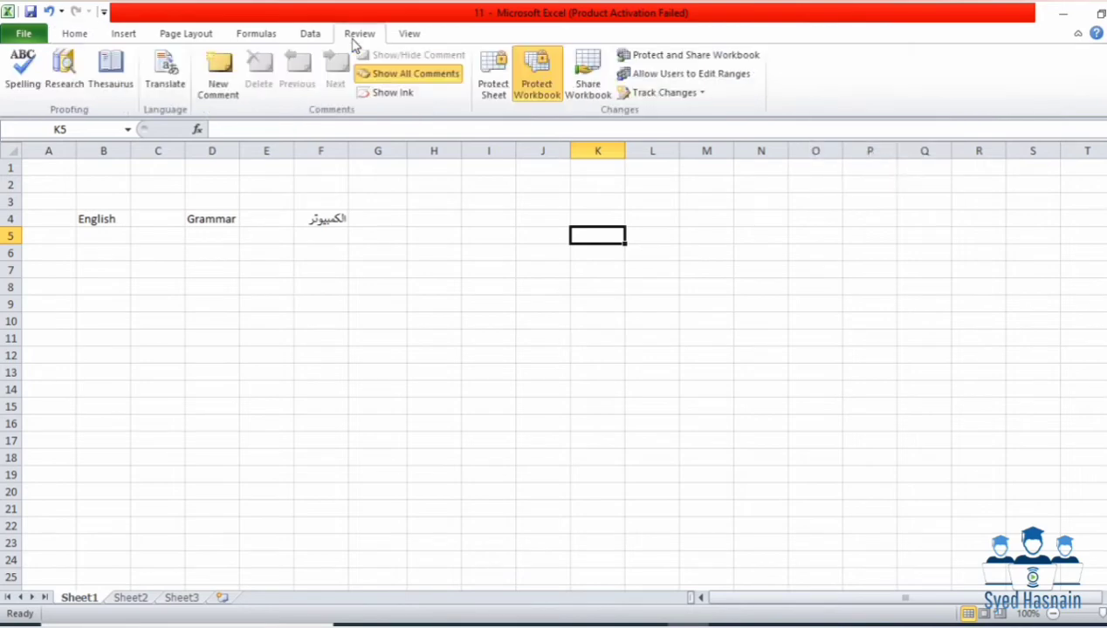
Step: Unprotect the workbook structure and insert Sheet4 through the Sheet1 tab's Insert Worksheet dialog
click(554, 93)
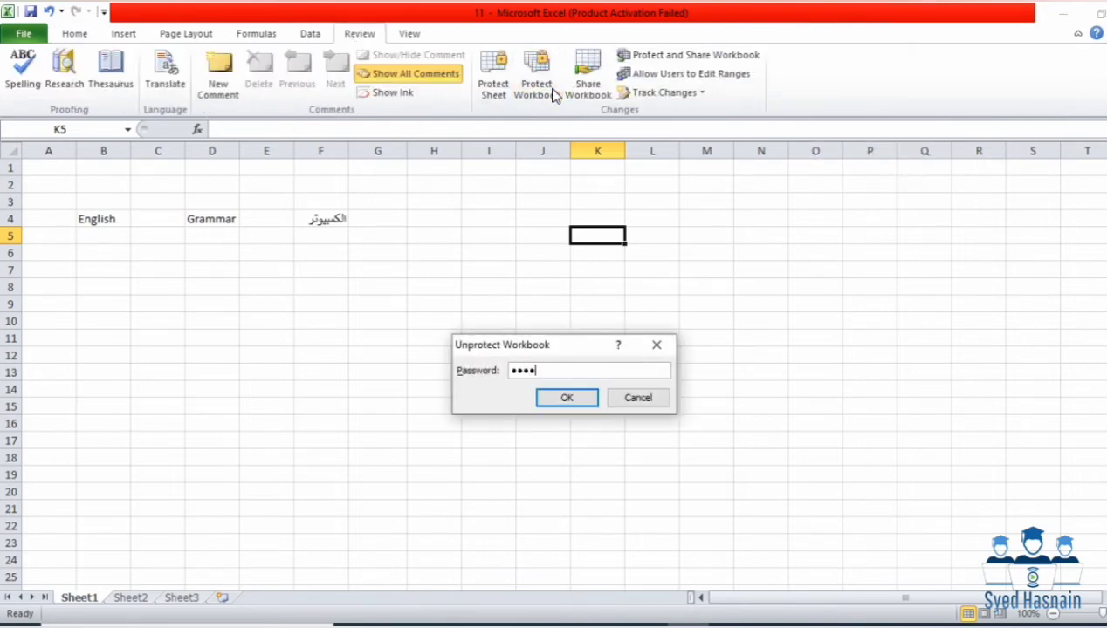
key(Return)
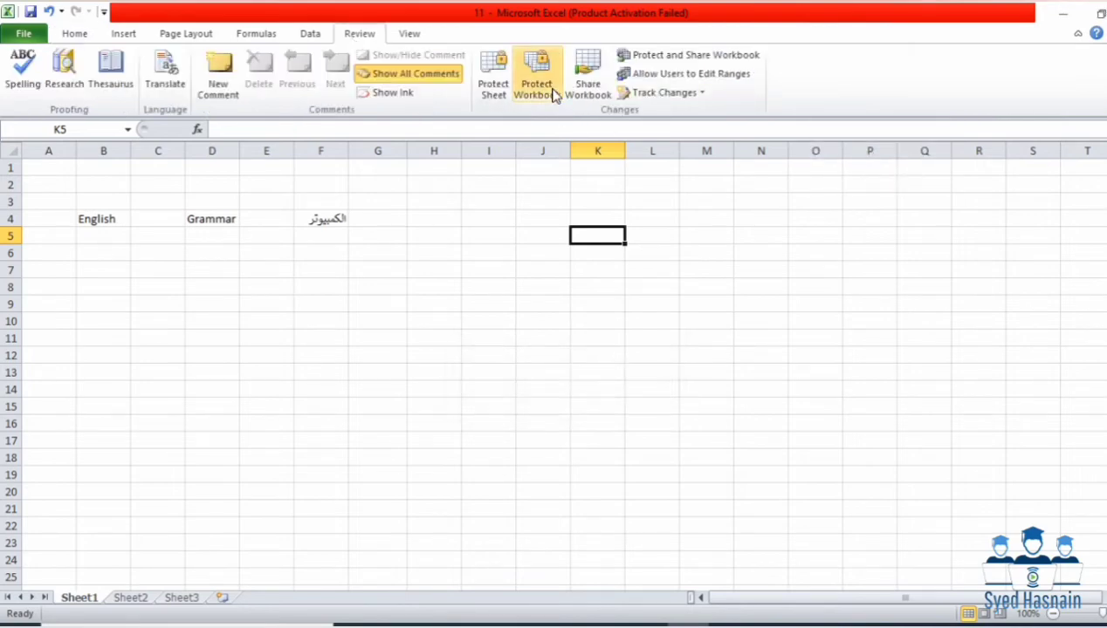
right_click(91, 601)
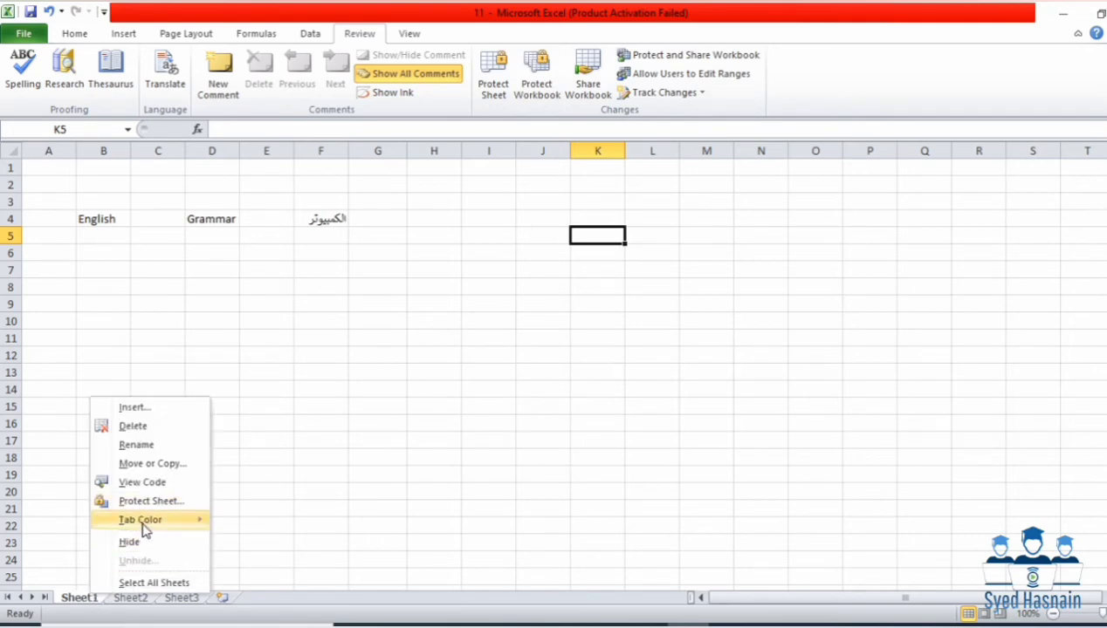
mouse_move(143, 521)
click(155, 408)
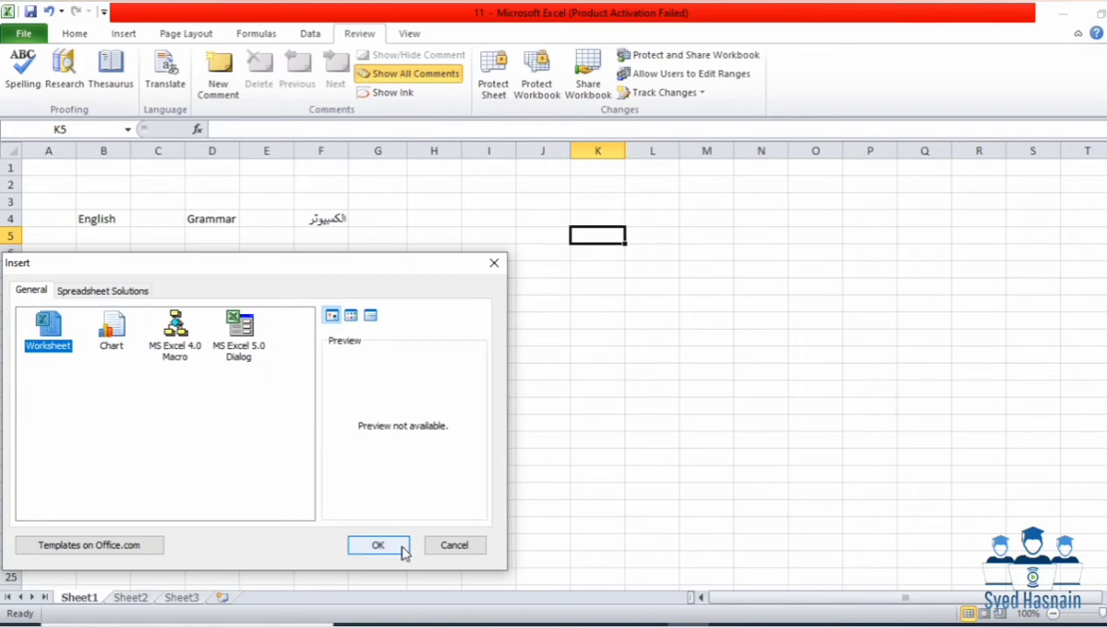
click(378, 546)
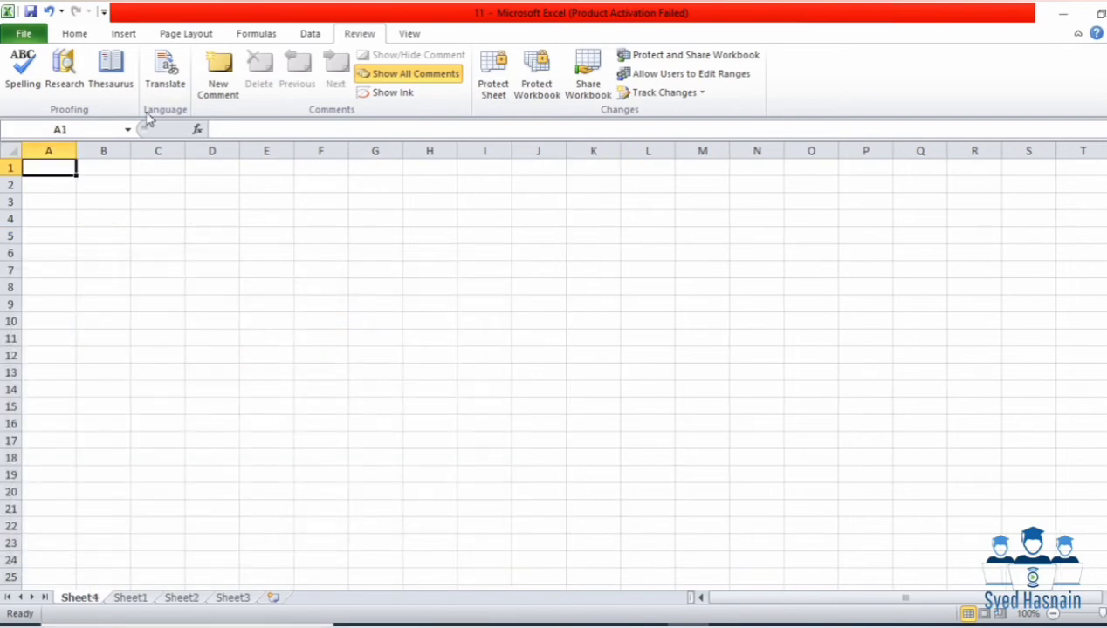
Step: Add Sheet5 with Home > Insert > Insert Sheet, then go back to Sheet1
click(73, 32)
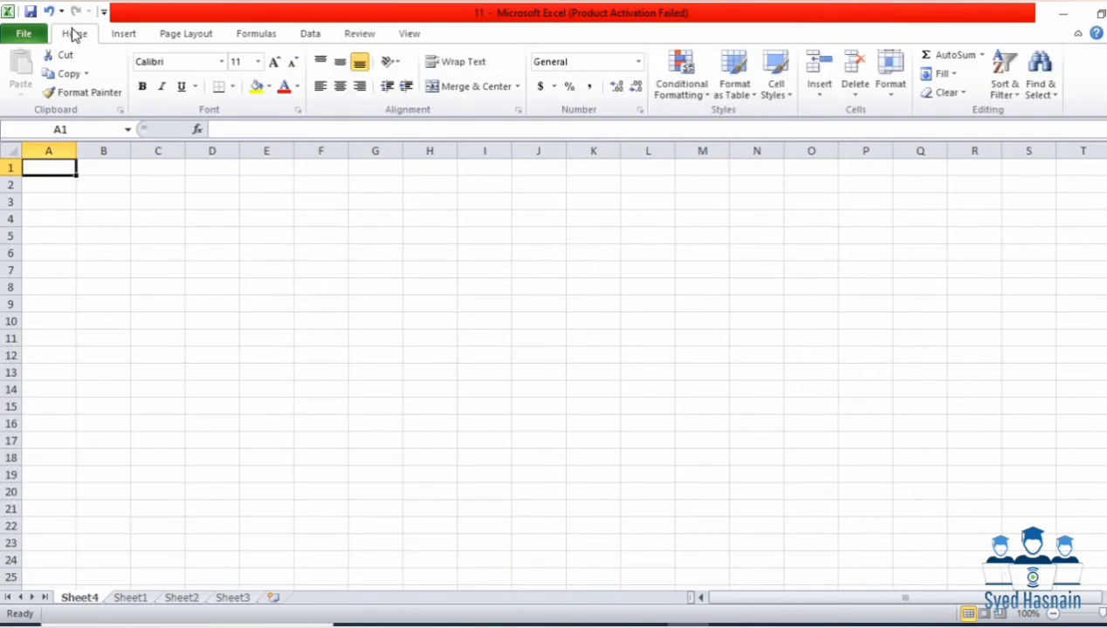
click(820, 102)
click(839, 178)
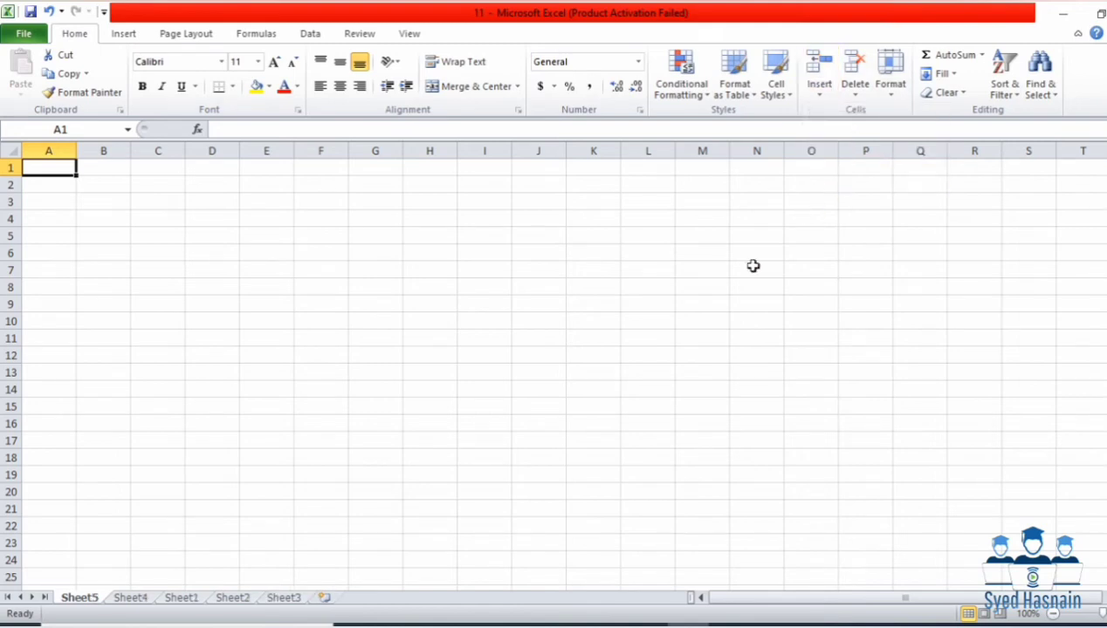
key(ctrl+z)
key(ctrl+z)
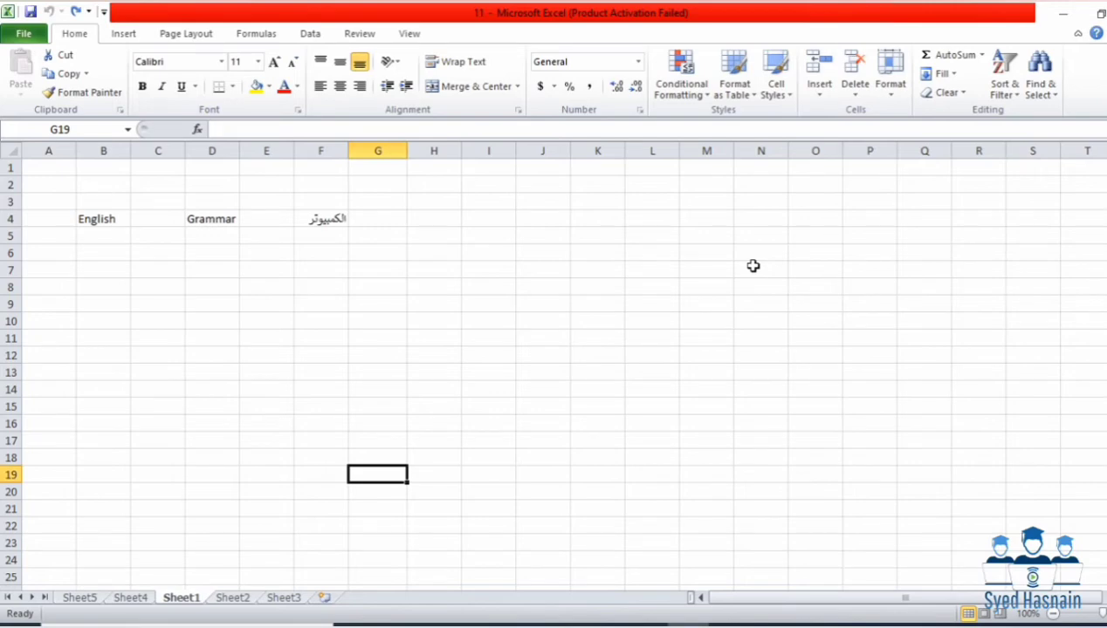
Step: Browse the Share Workbook dialog's Editing and Advanced tabs and close it with OK
click(192, 34)
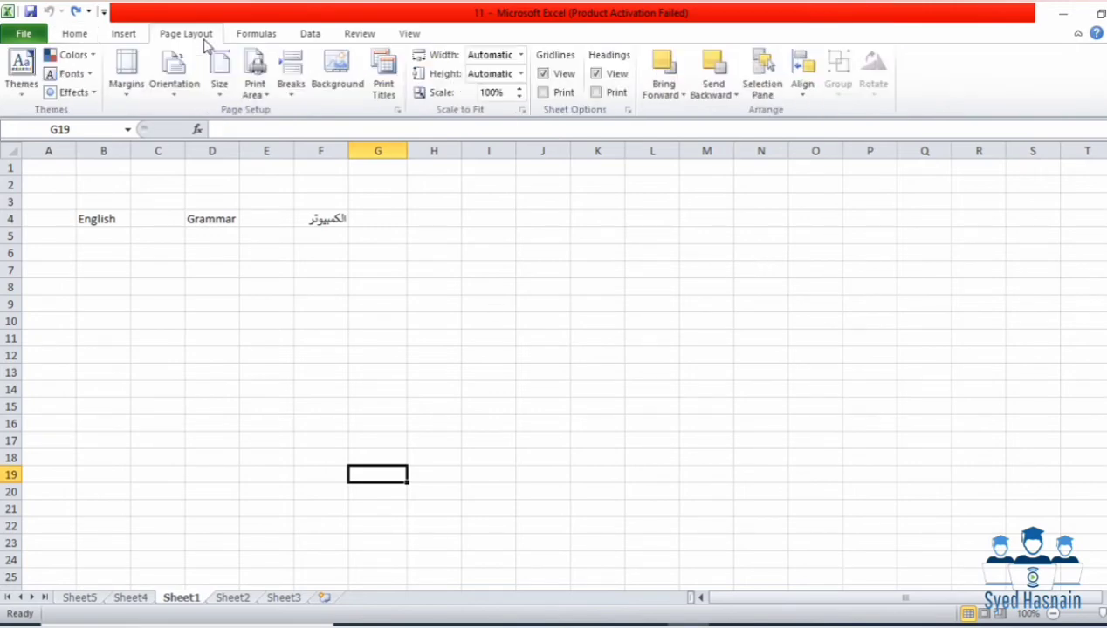
click(362, 32)
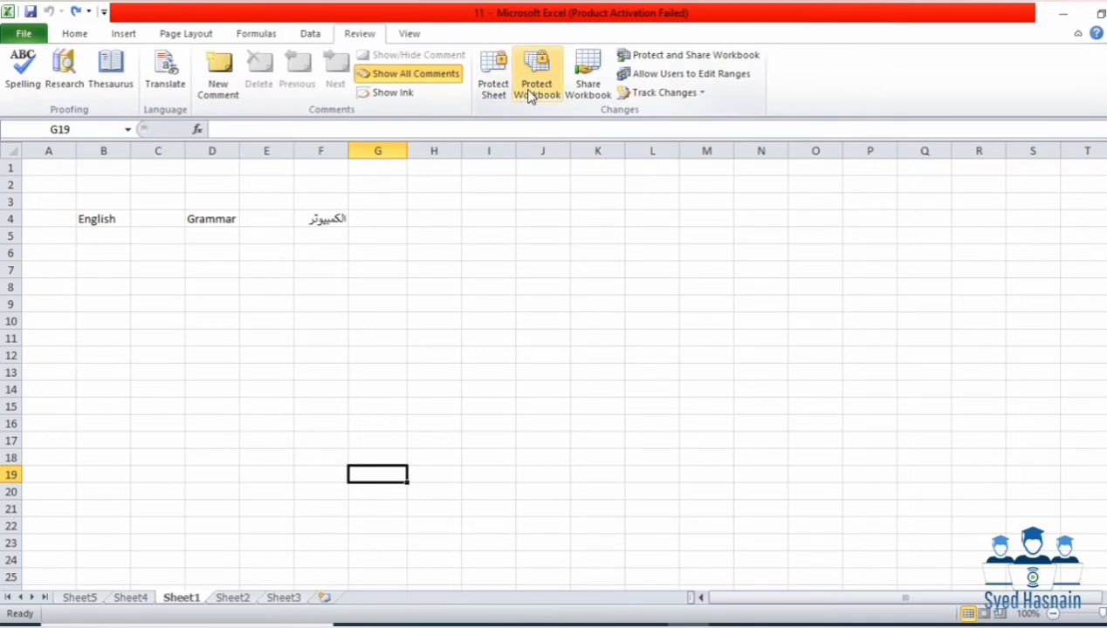
click(598, 76)
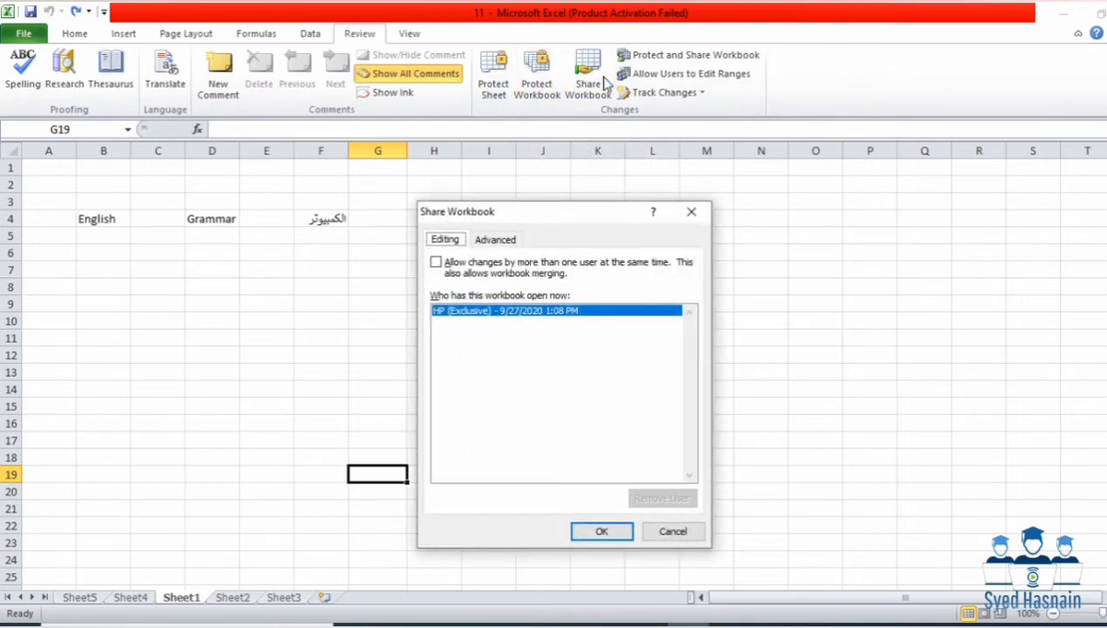
click(493, 242)
click(446, 240)
click(455, 264)
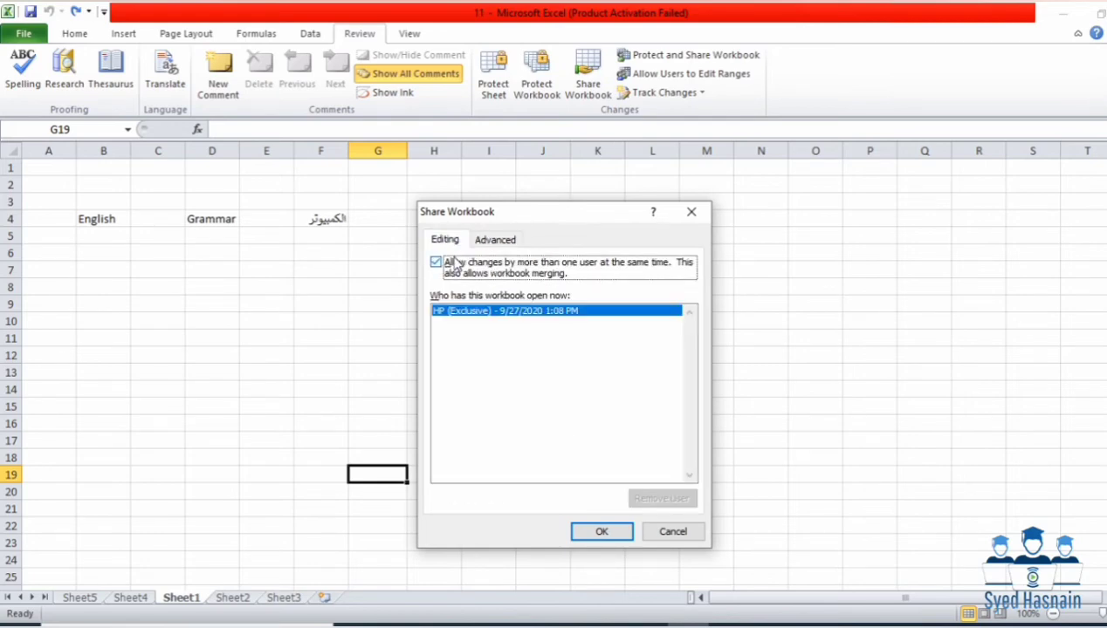
click(471, 312)
click(625, 530)
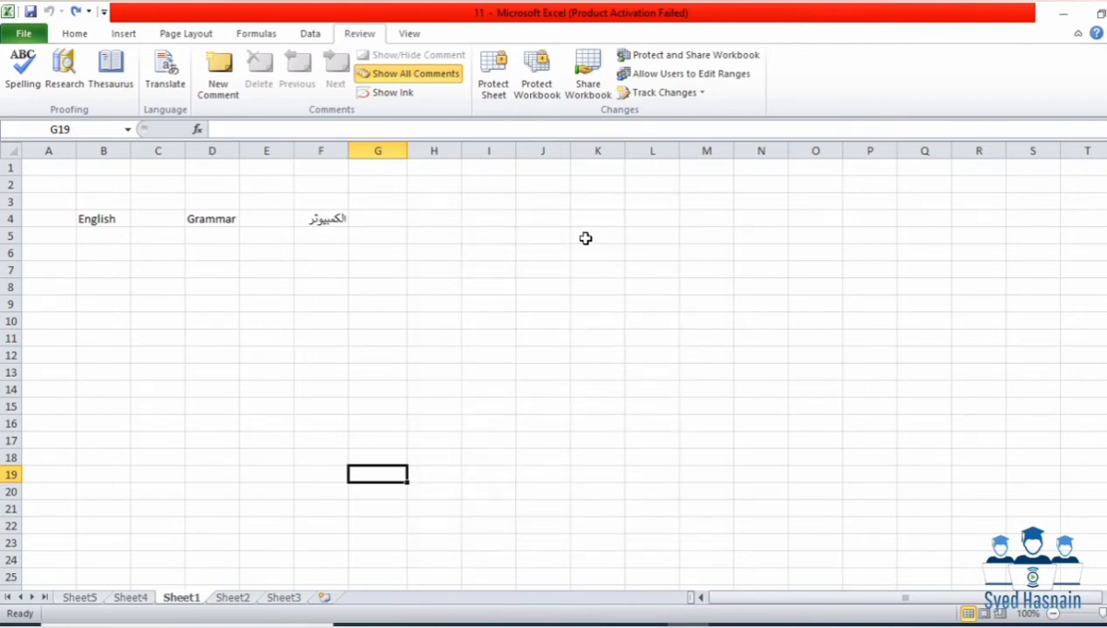
Step: Turn on sharing with track changes under a confirmed password and accept the save prompt
click(638, 57)
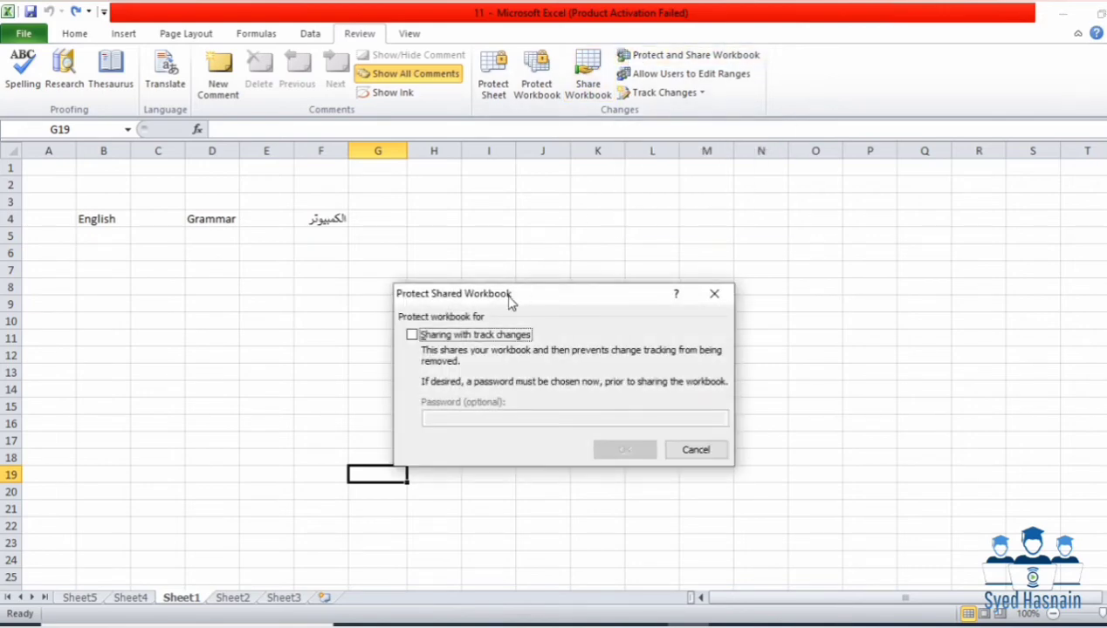
click(424, 338)
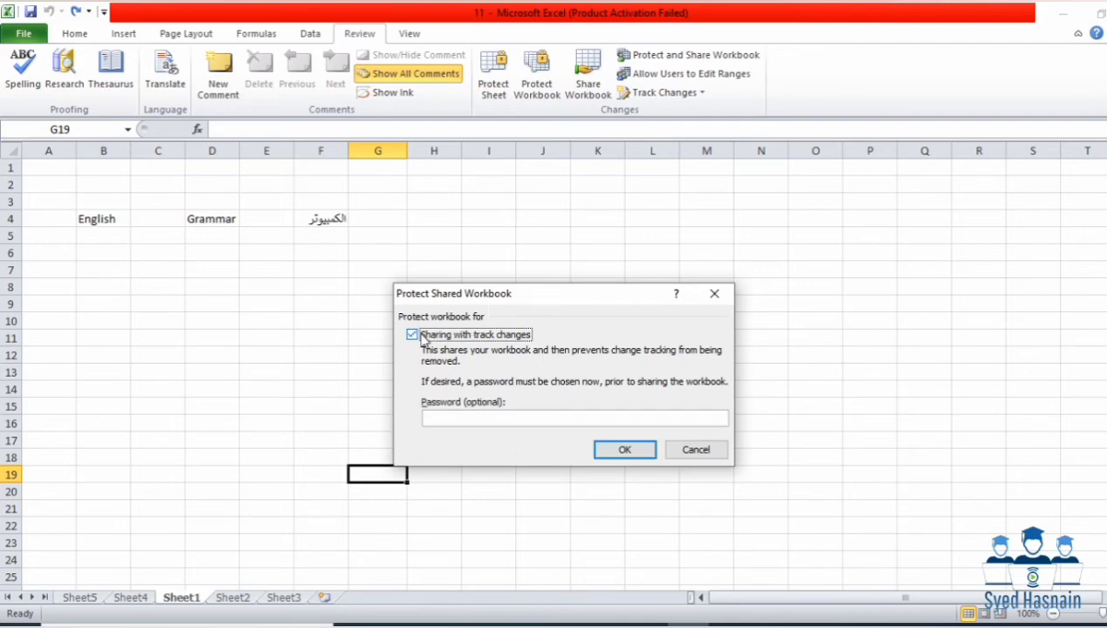
click(456, 420)
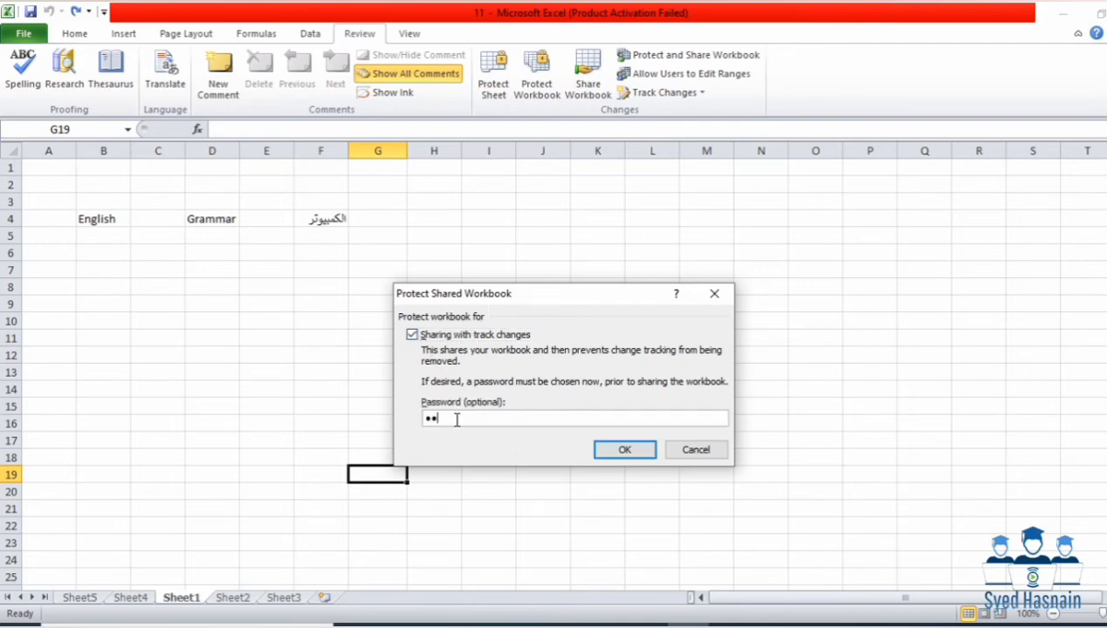
key(Return)
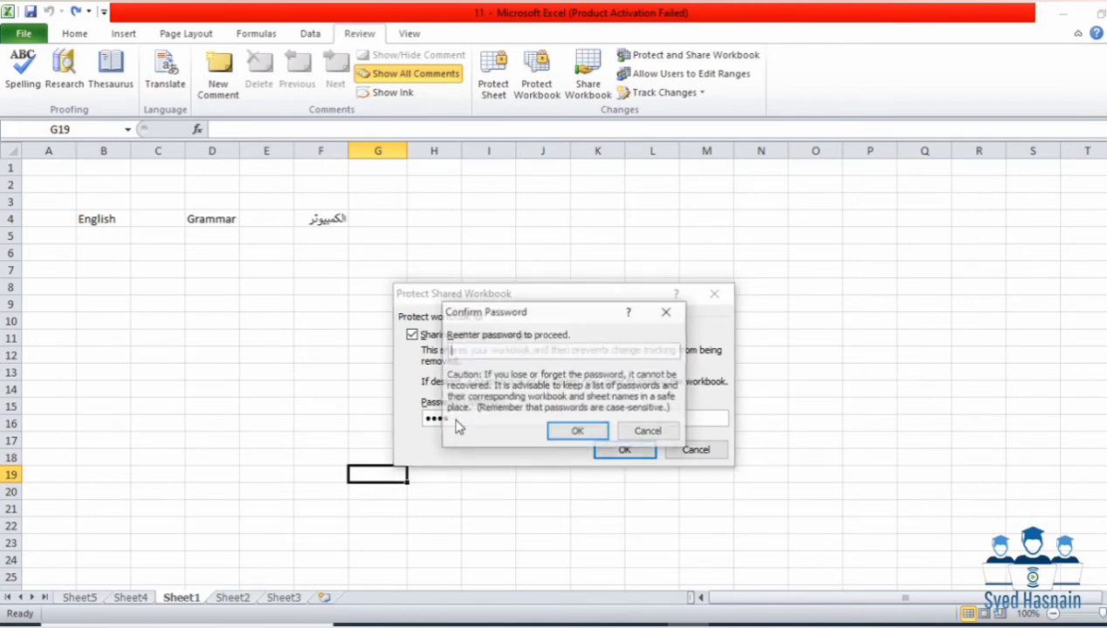
key(Return)
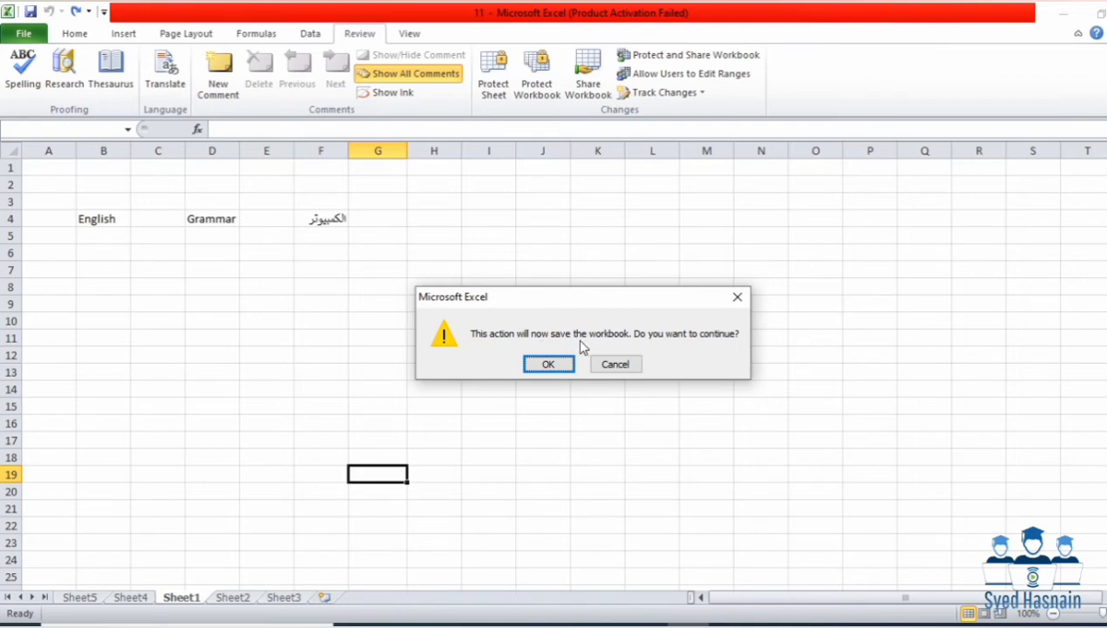
click(558, 364)
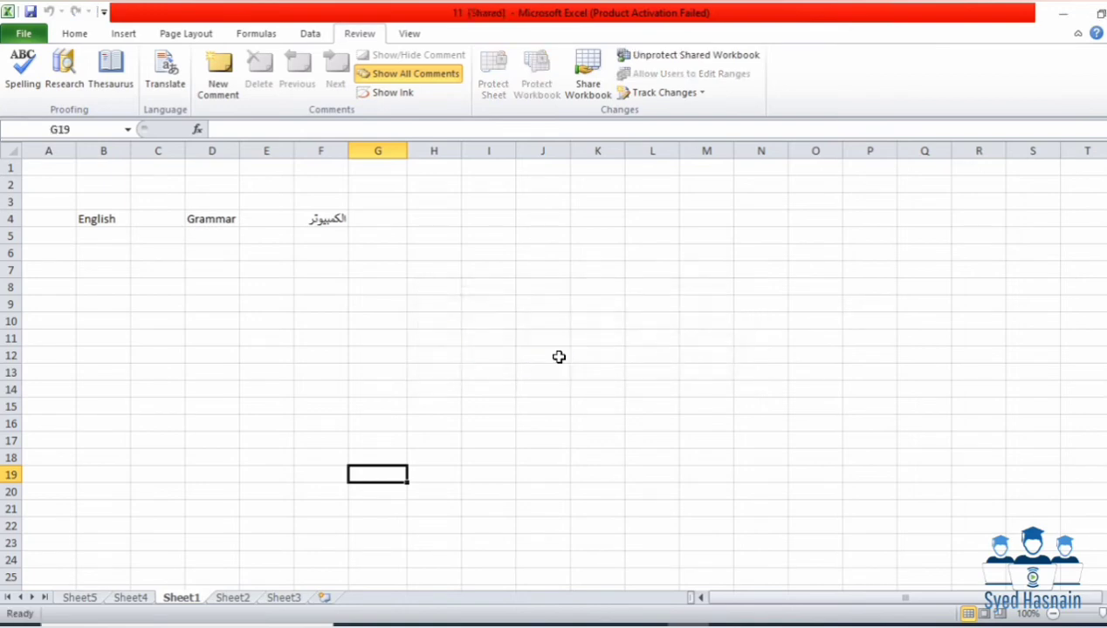
Step: Type and erase test text in F10, then clear Grammar from cell D4
click(316, 321)
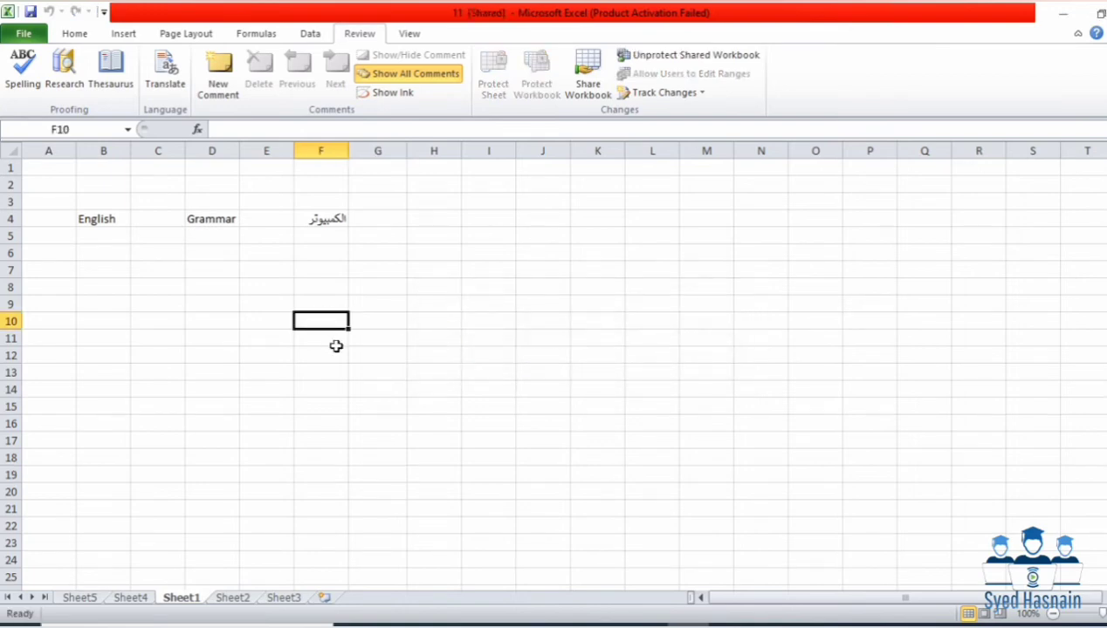
text(uyh)
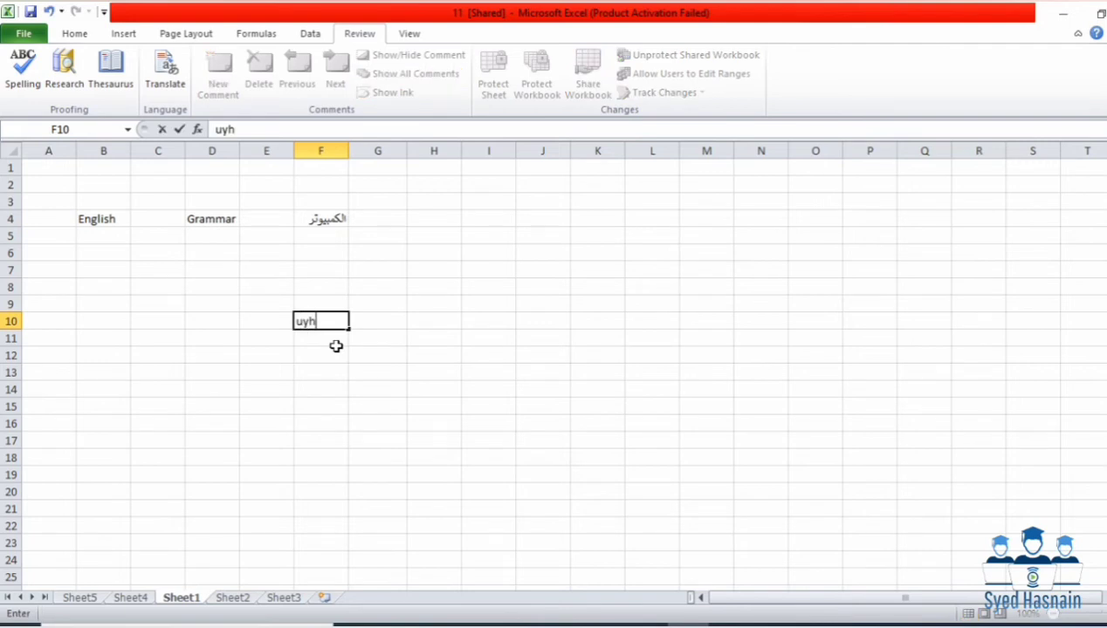
key(BackSpace)
key(BackSpace)
key(BackSpace)
key(Return)
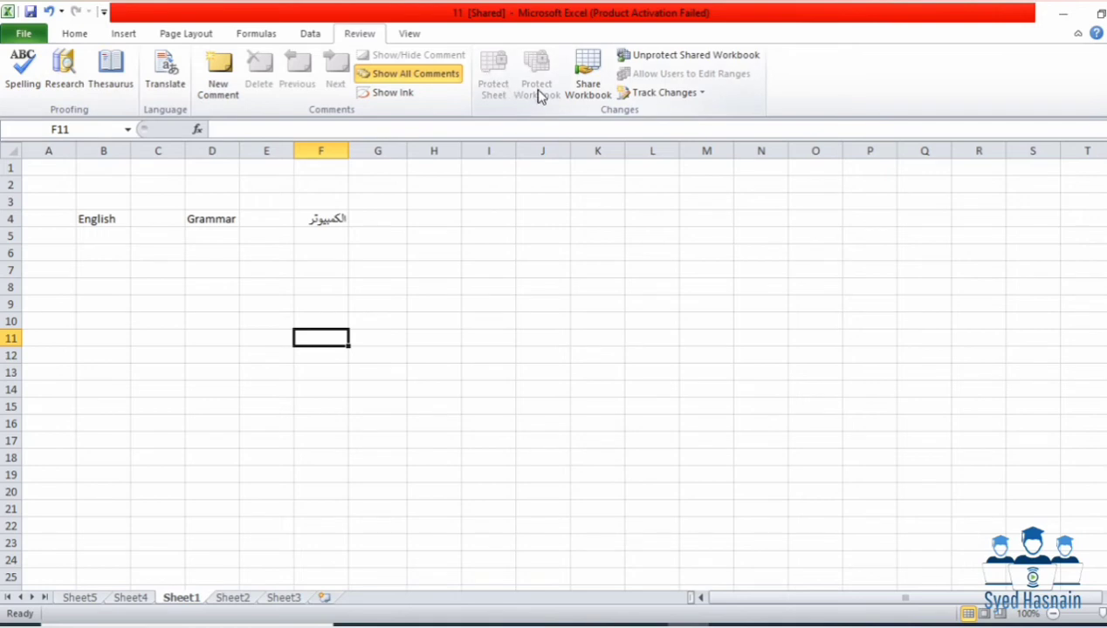
click(169, 288)
click(212, 222)
key(BackSpace)
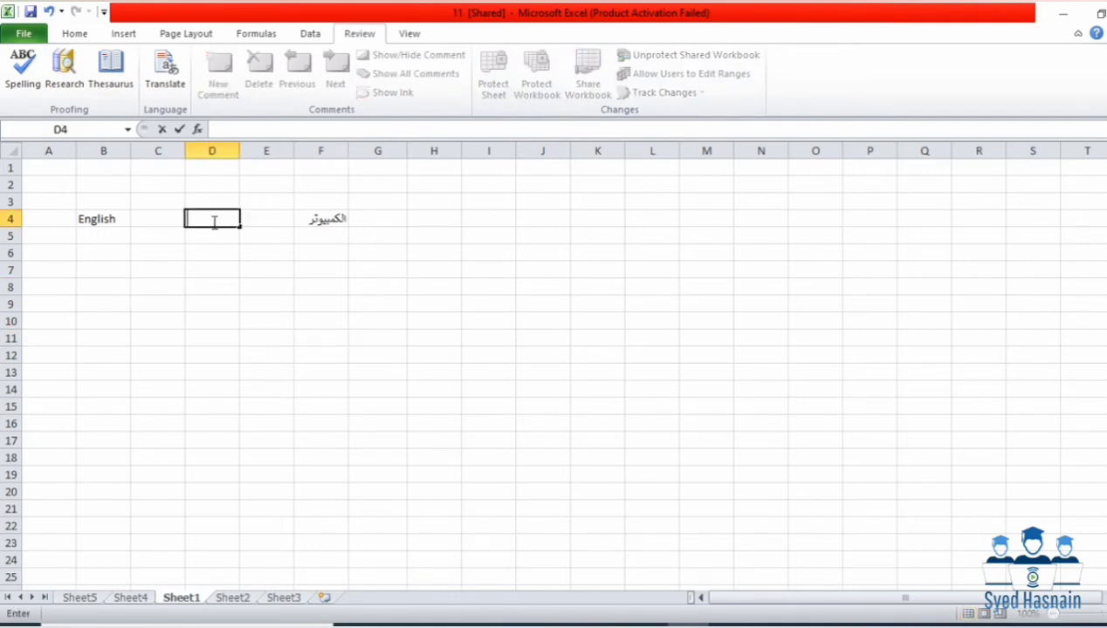
Step: Cycle through the ribbon tabs from Home to View and back to Home
click(75, 35)
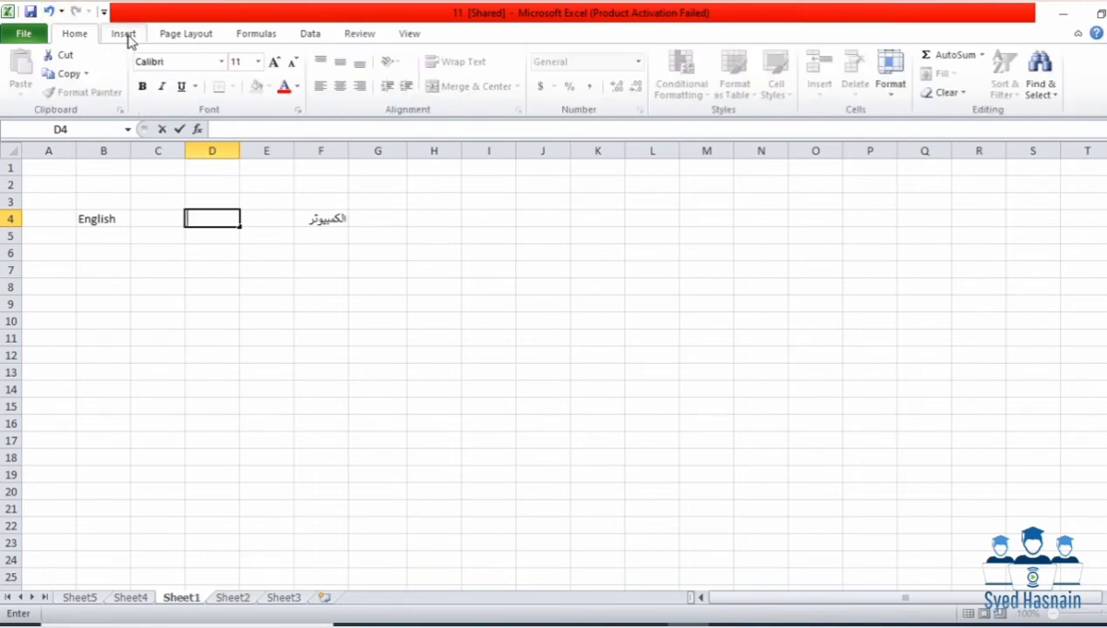
click(123, 34)
click(175, 34)
click(262, 33)
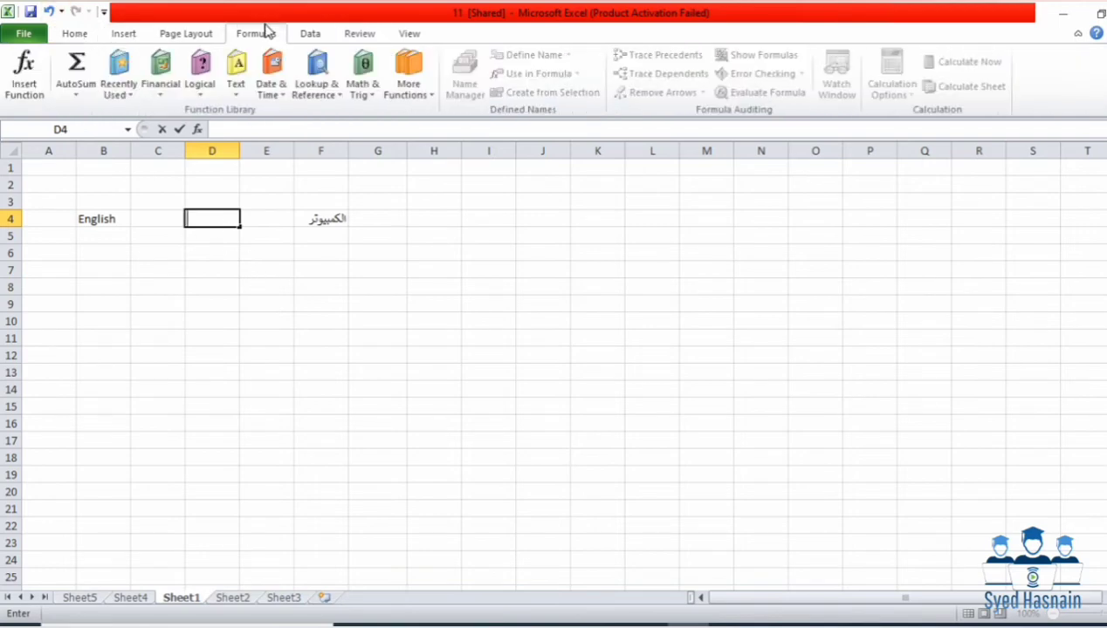
click(308, 35)
click(347, 35)
click(395, 35)
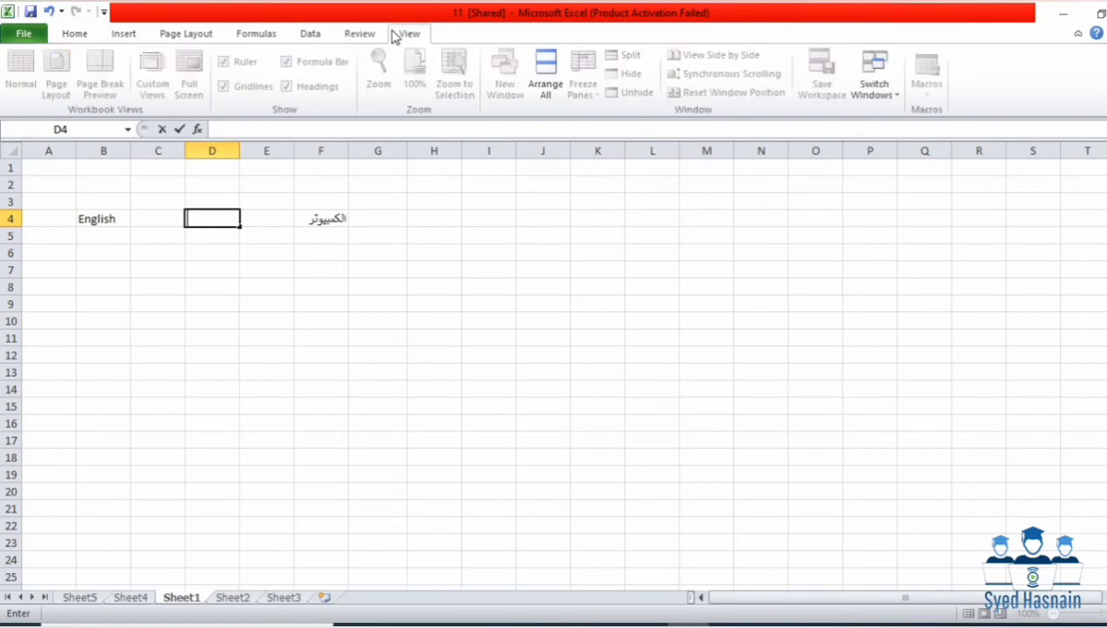
click(76, 37)
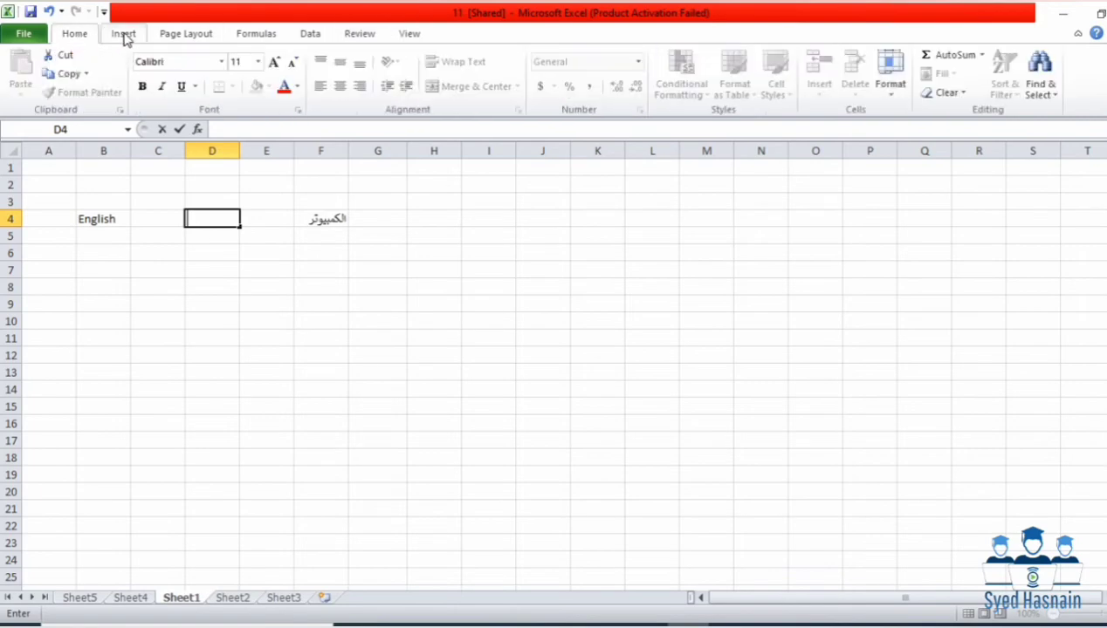
Step: Browse the ribbon tabs, settle on Review, and finish the D4 edit leaving it empty
click(123, 35)
click(165, 35)
click(276, 35)
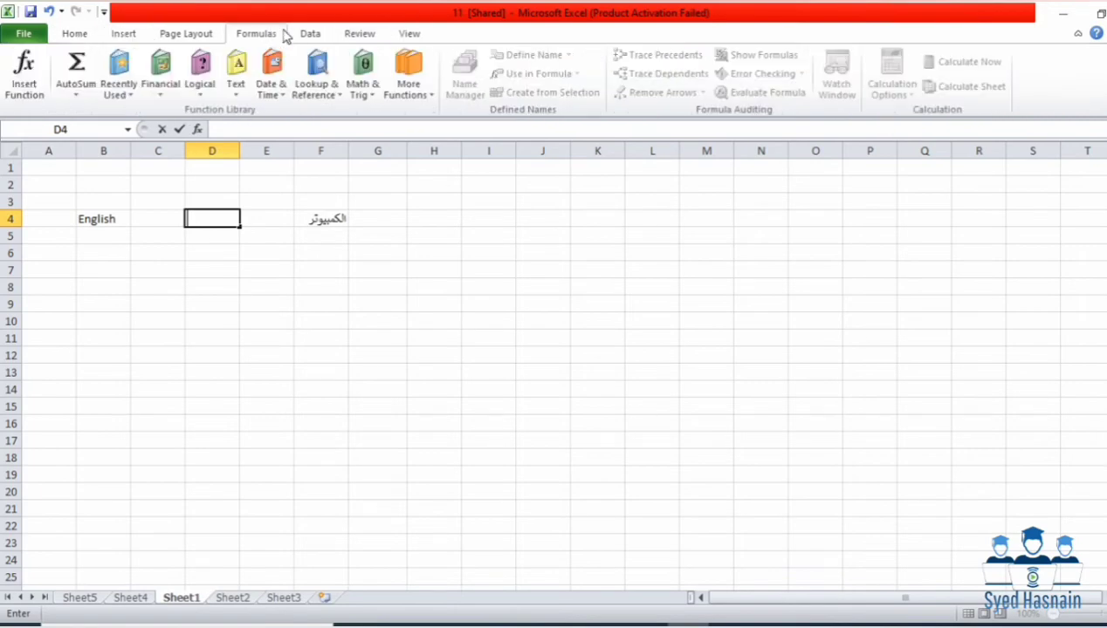
click(308, 35)
click(276, 33)
click(316, 35)
click(359, 35)
click(396, 37)
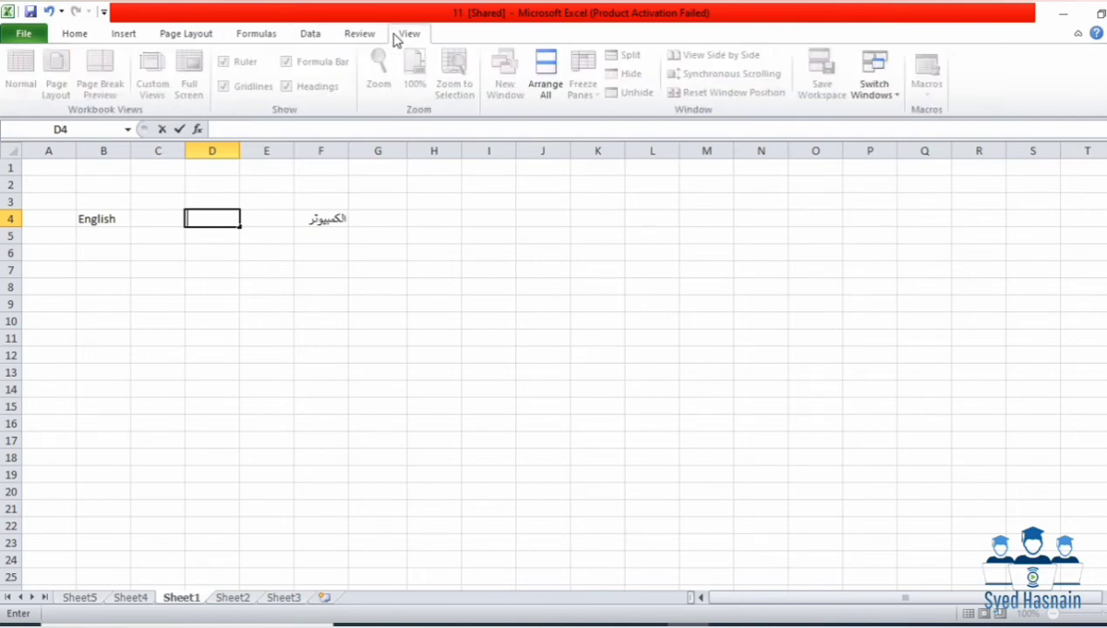
click(359, 33)
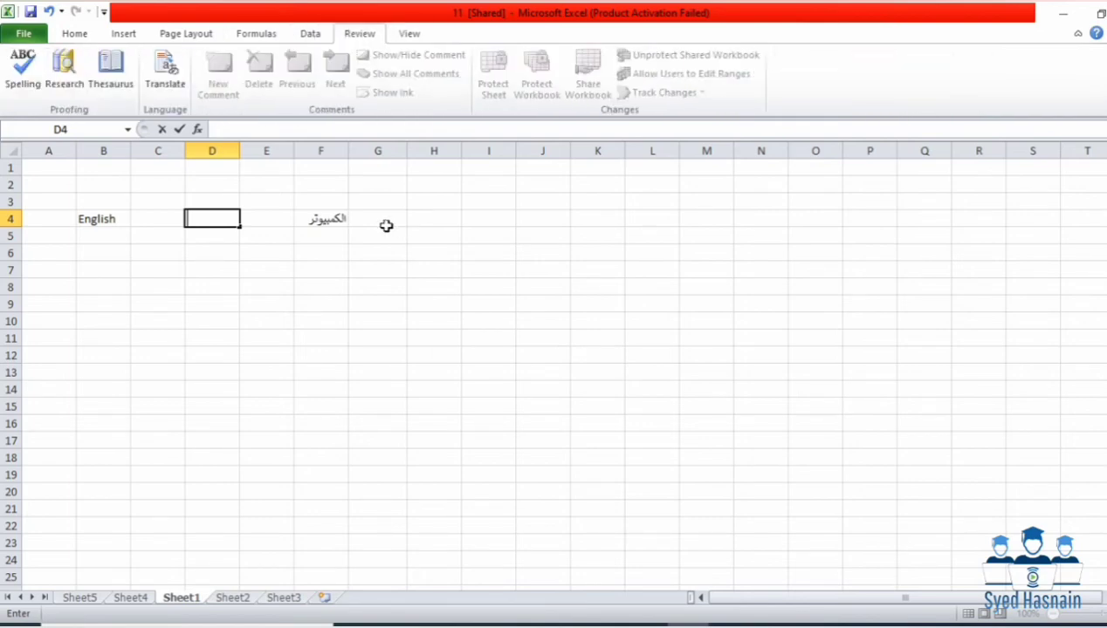
click(298, 267)
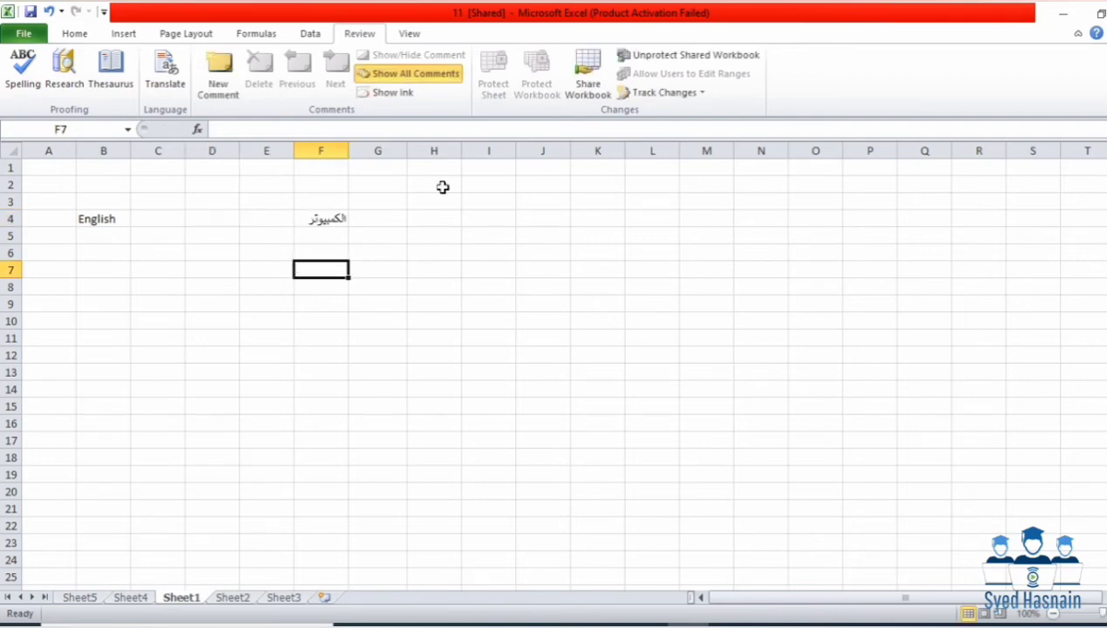
Step: Try twice to unprotect the shared workbook, dismissing the incorrect password error each time
click(665, 57)
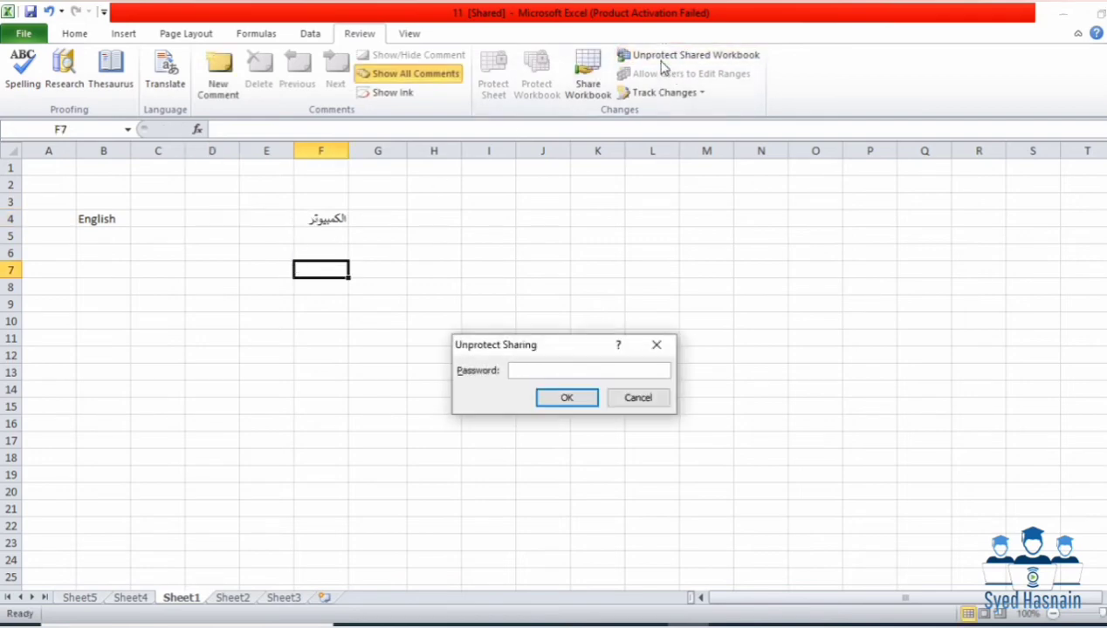
key(Return)
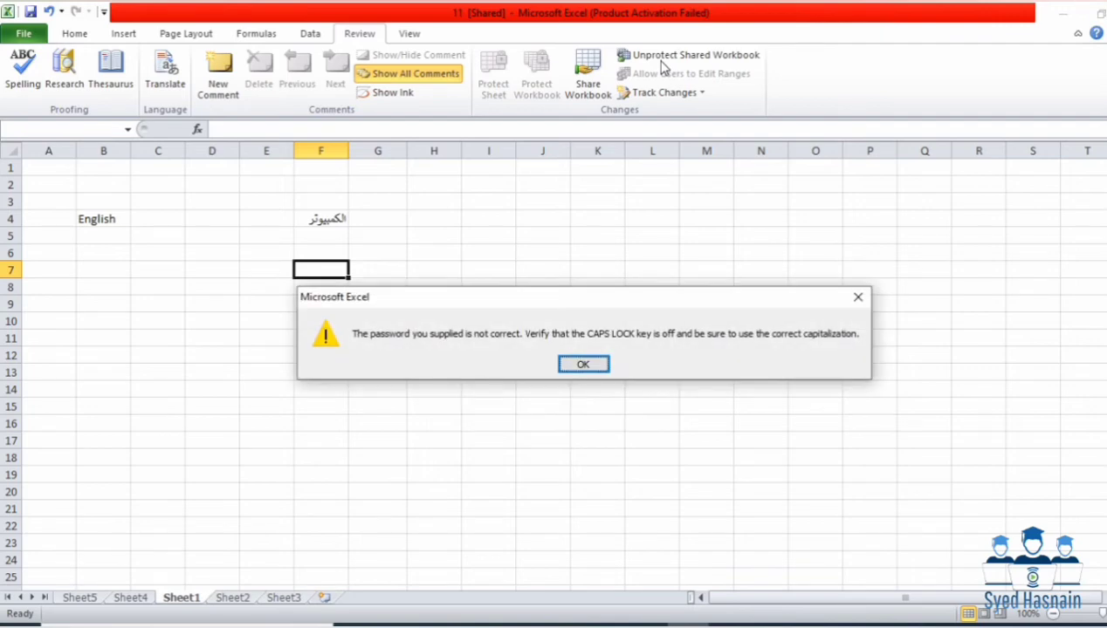
key(Return)
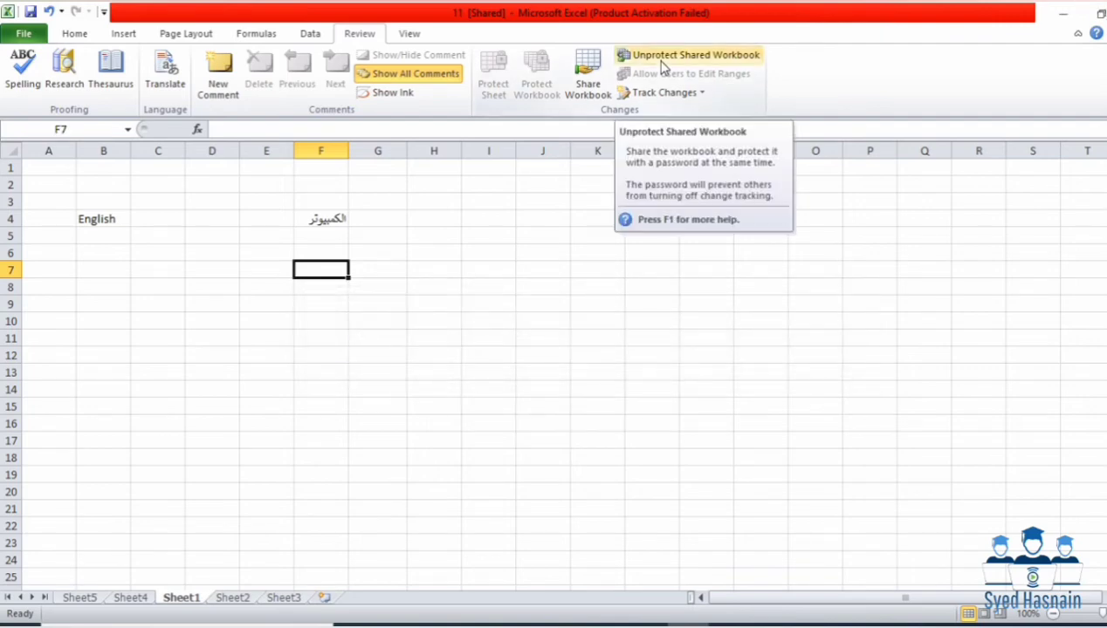
click(663, 59)
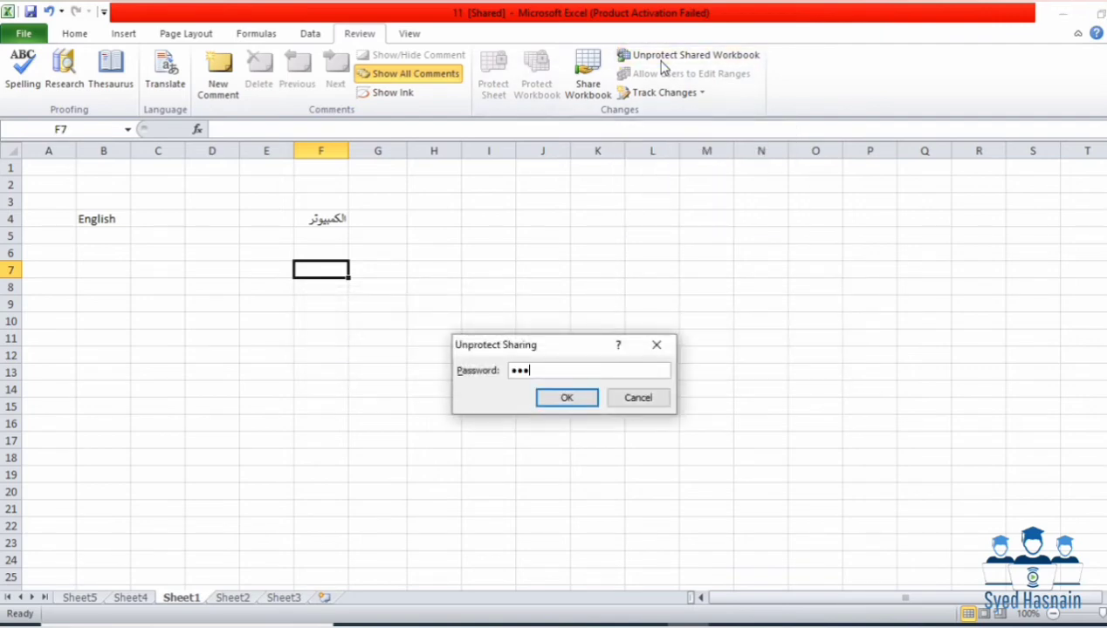
key(Return)
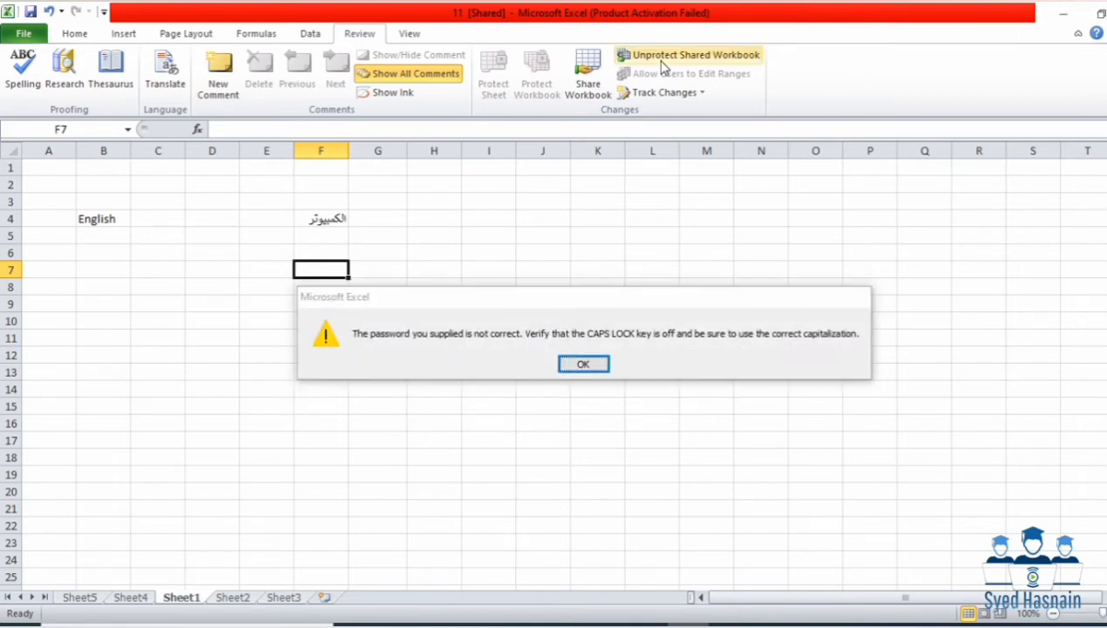
key(Return)
Step: Switch to Sheet2 and create the new blank workbook Book1
click(575, 286)
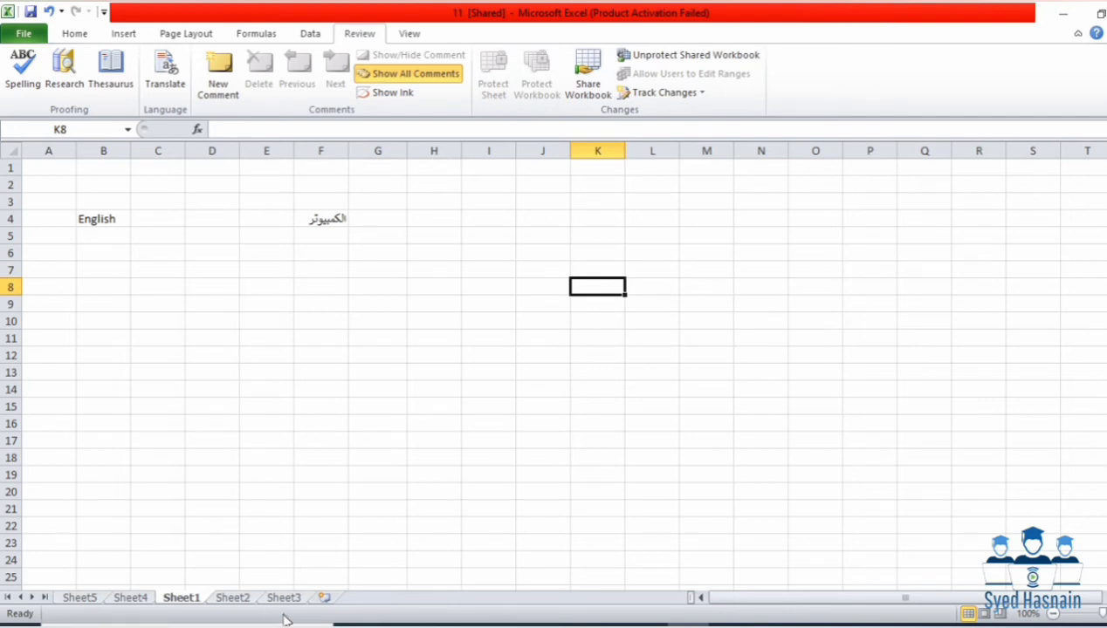
click(249, 601)
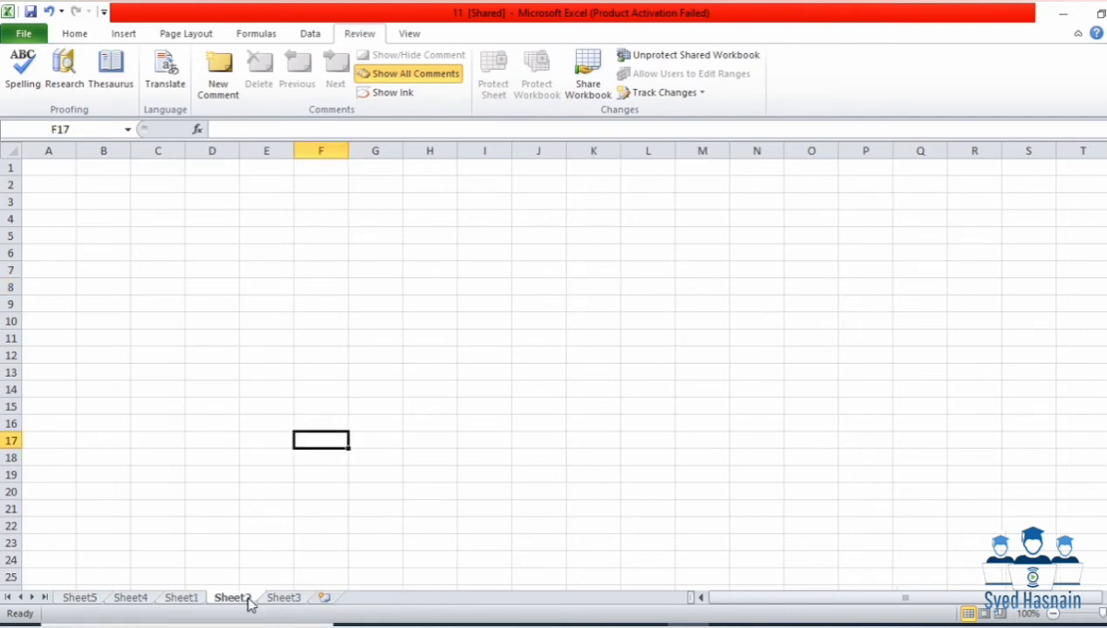
key(ctrl+n)
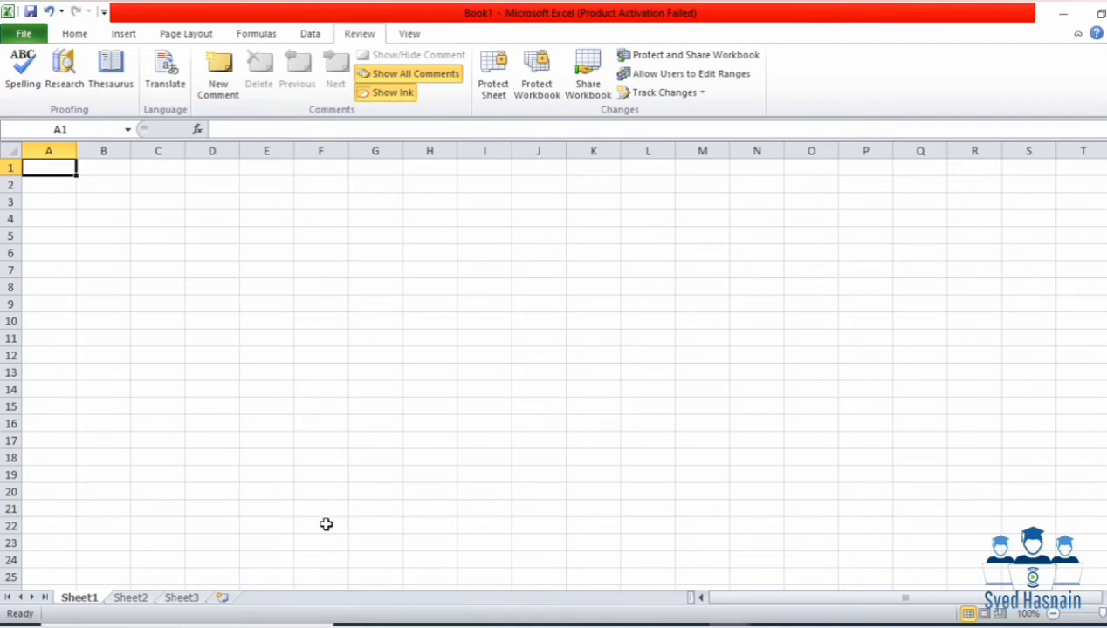
Step: Define editable range Range1 covering A1:C10 with a confirmed range password
click(688, 78)
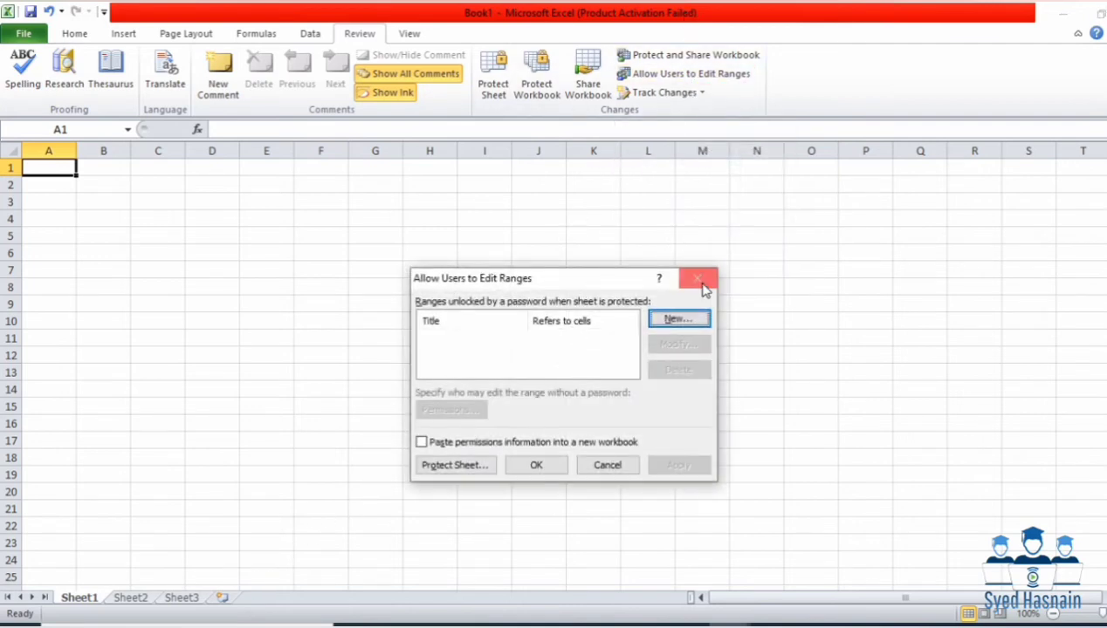
click(680, 319)
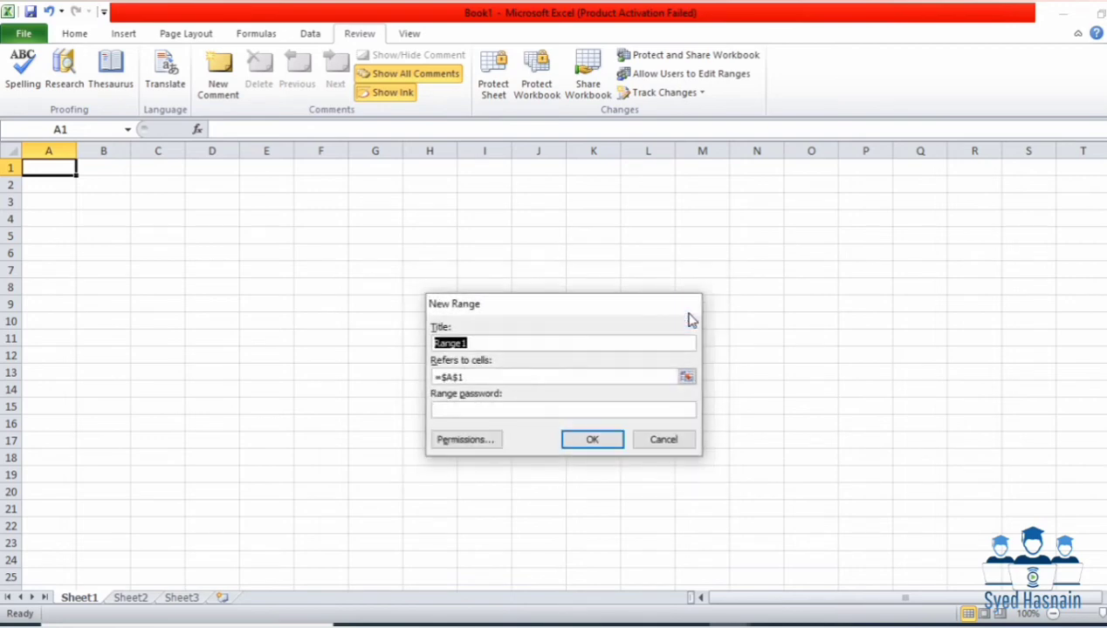
click(505, 377)
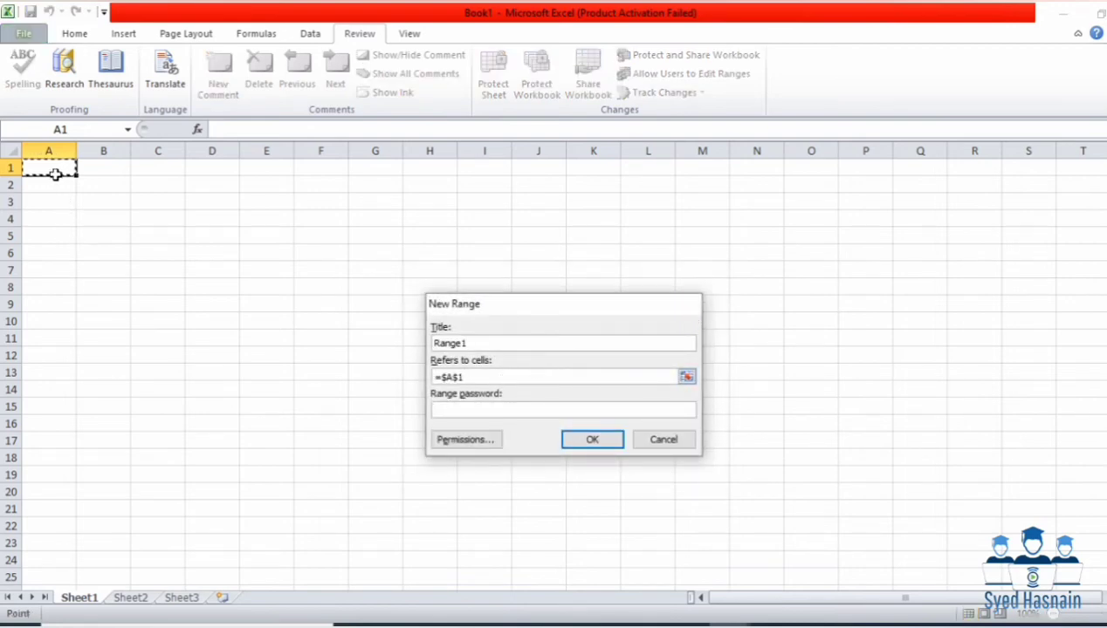
drag(51, 169, 179, 316)
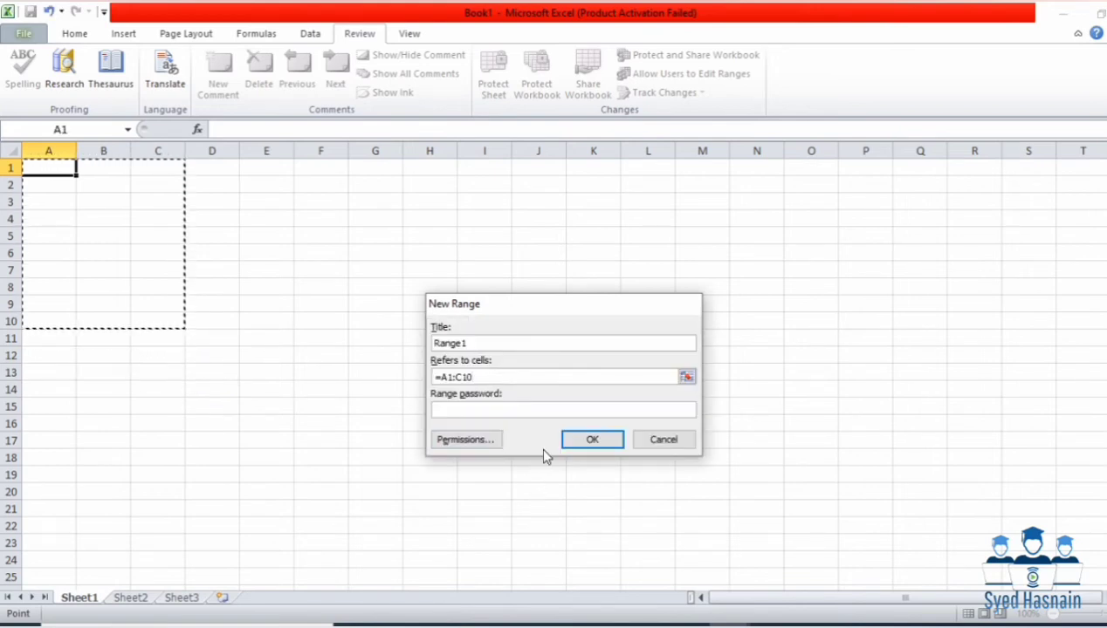
click(541, 412)
text(•••••)
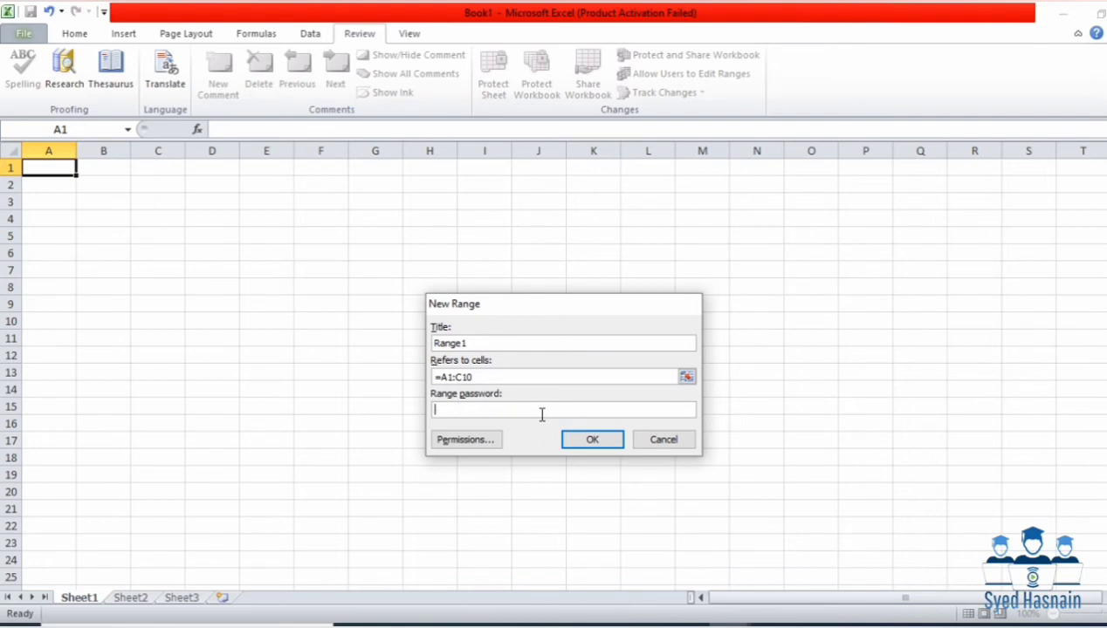
key(Return)
text(••••)
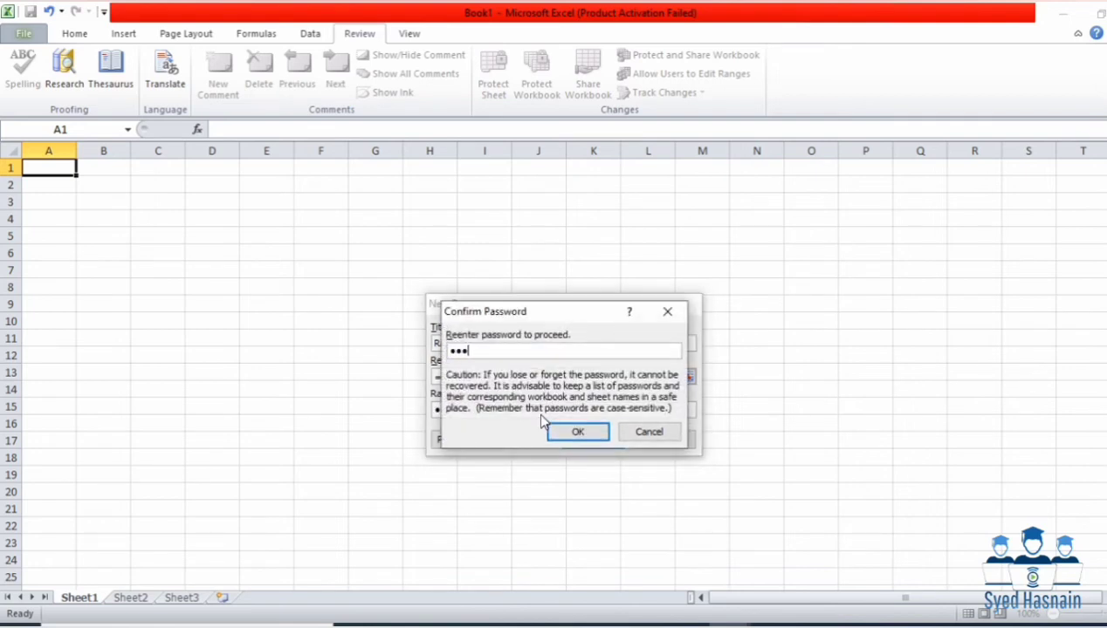
key(Return)
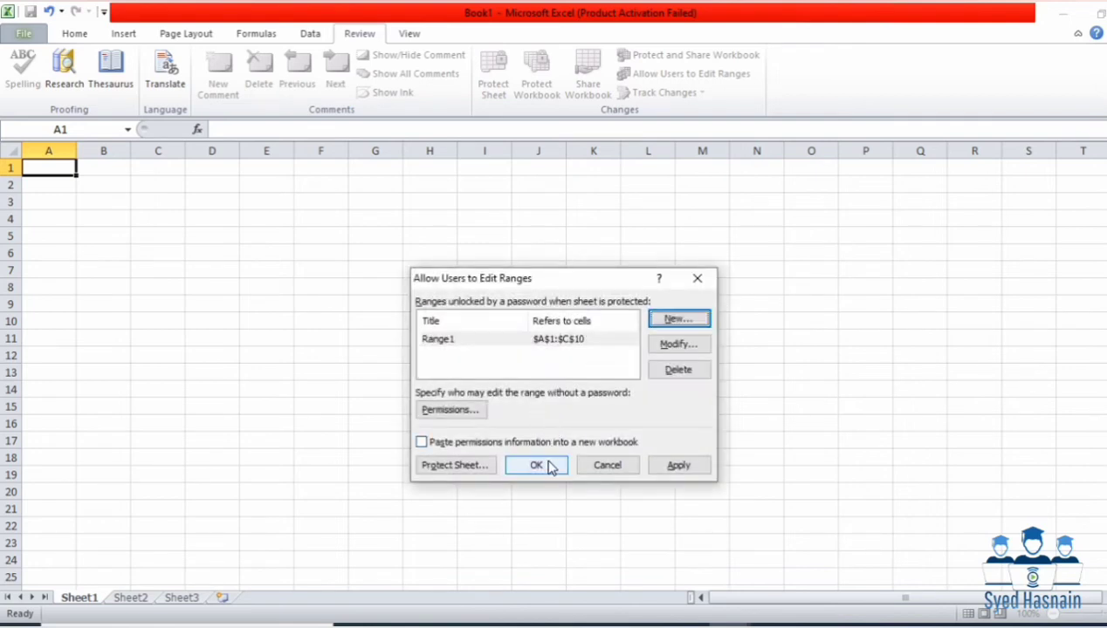
Step: Protect Sheet1 with a password and re-enter it to confirm
click(445, 469)
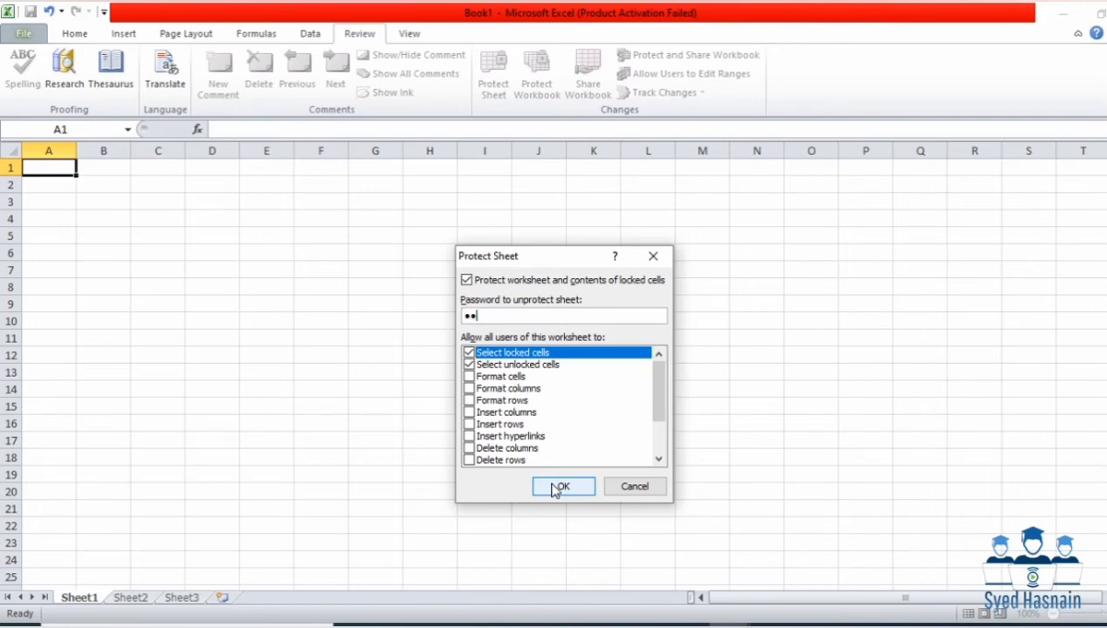
click(555, 488)
text(123)
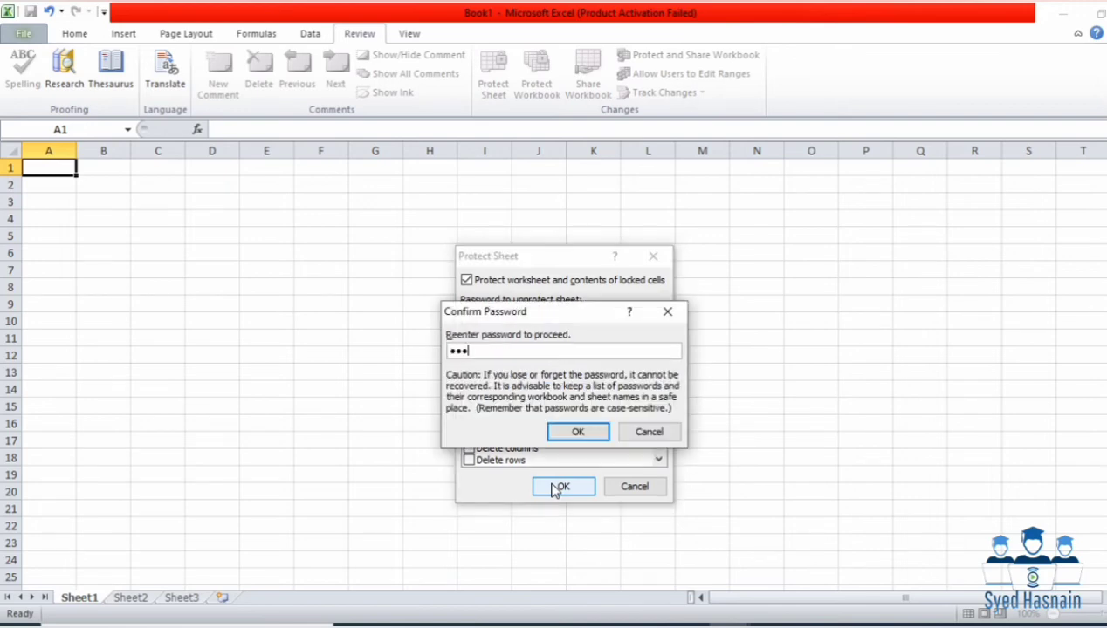
text(4)
key(Return)
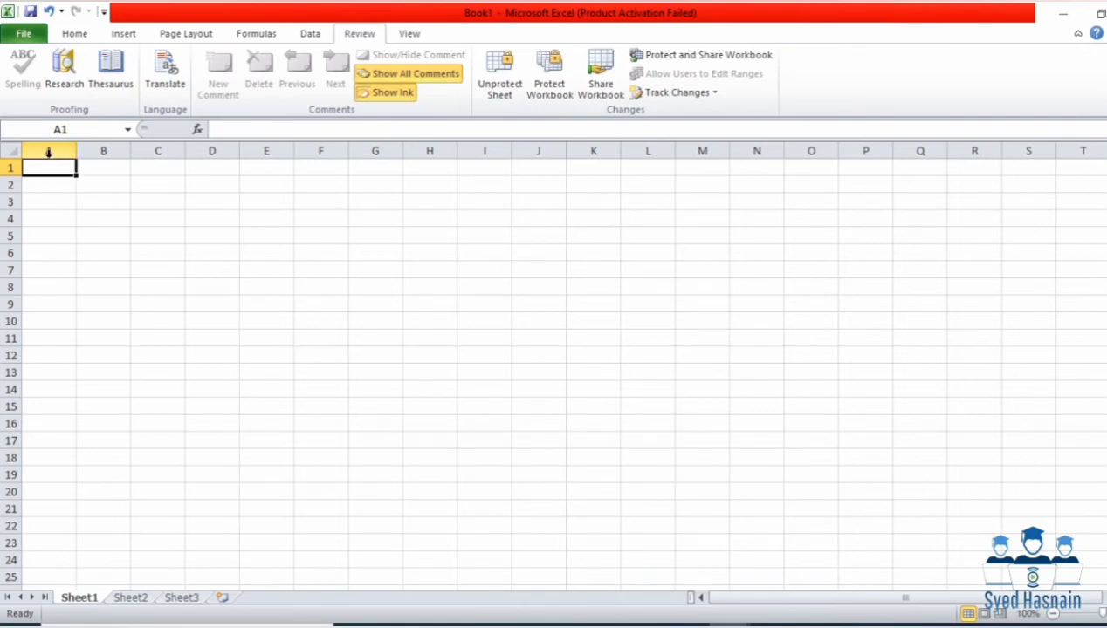
Step: Select A1:B10 and enter the range password to unlock Range1
drag(47, 169, 96, 322)
text(asd)
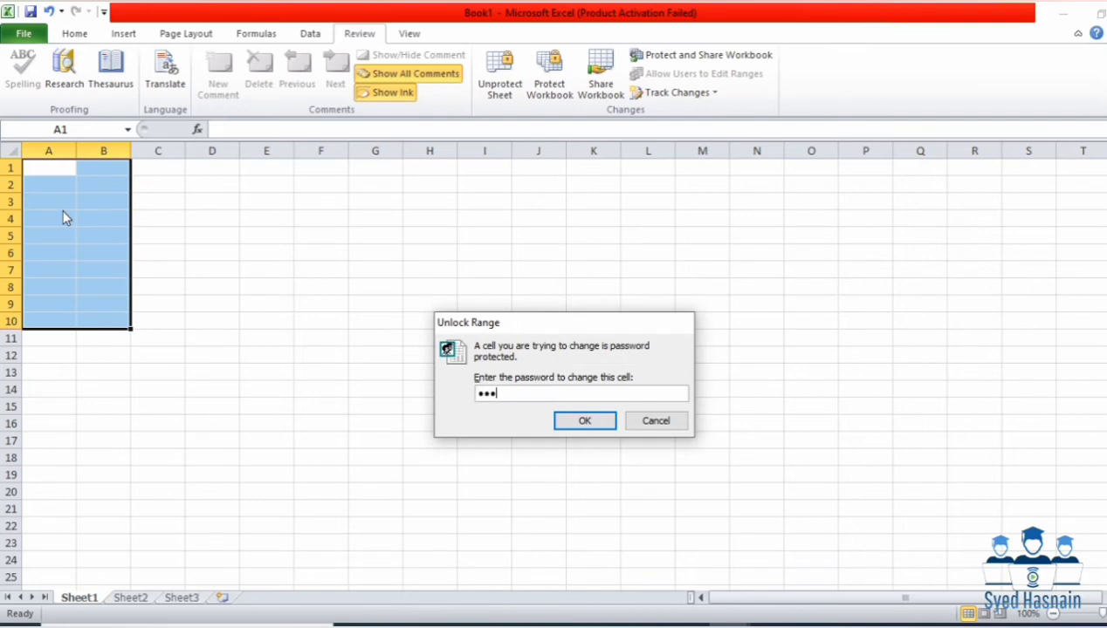
key(Return)
Step: Enter hyg, hbggv, gjfu, gjvhc and gvhcj down column A from A3; dismiss the read-only warning
click(58, 200)
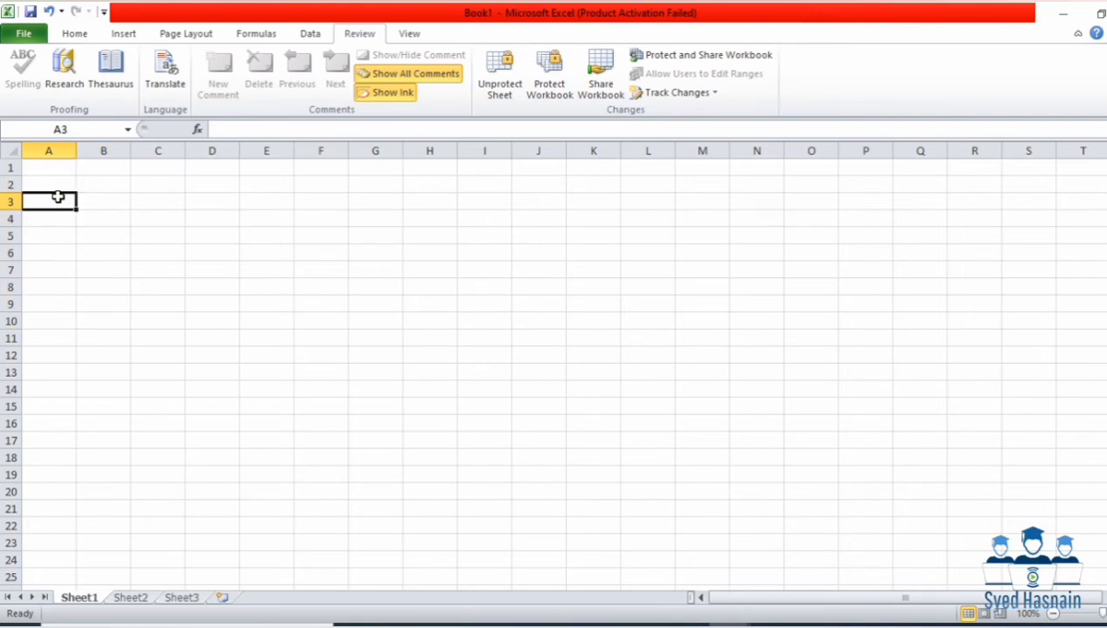
text(hyg)
key(Return)
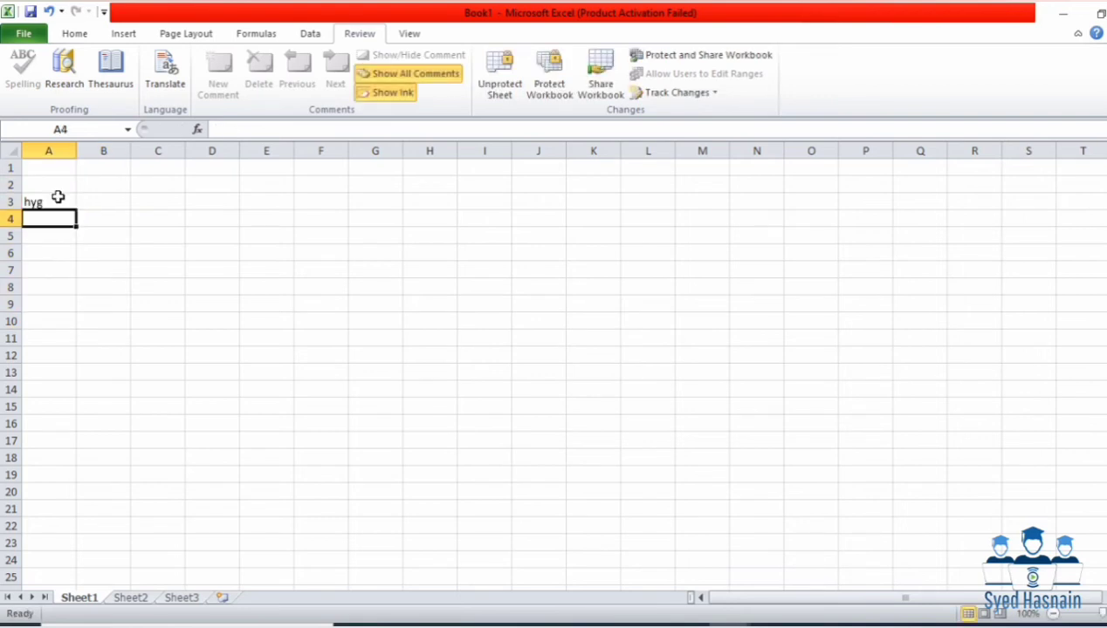
text(hbggv)
key(Return)
key(Return)
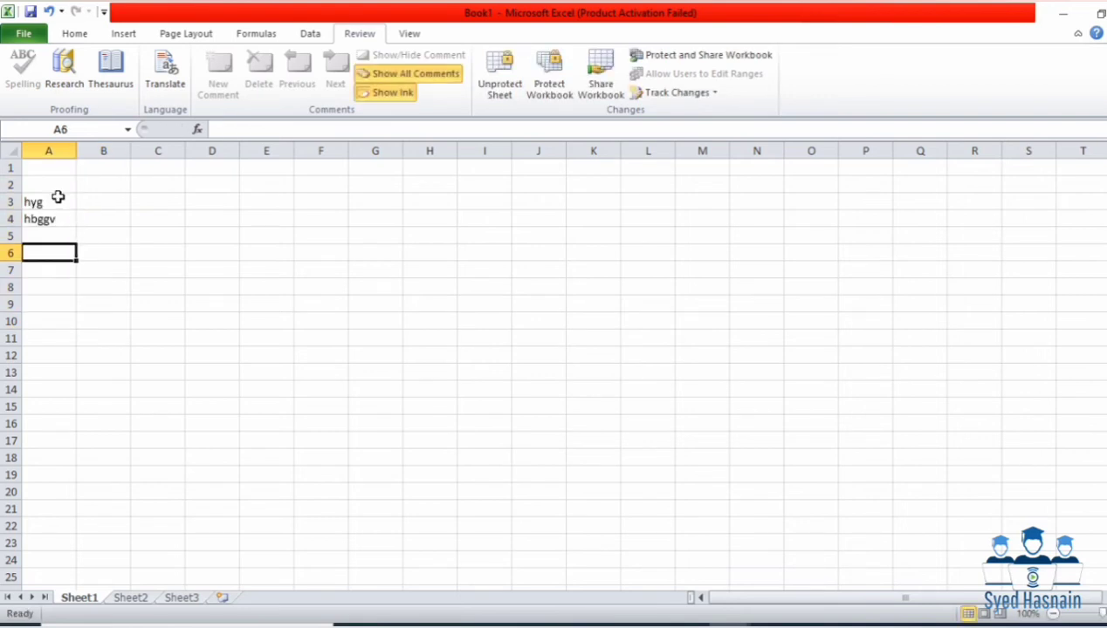
text(gjfu)
key(Return)
key(Return)
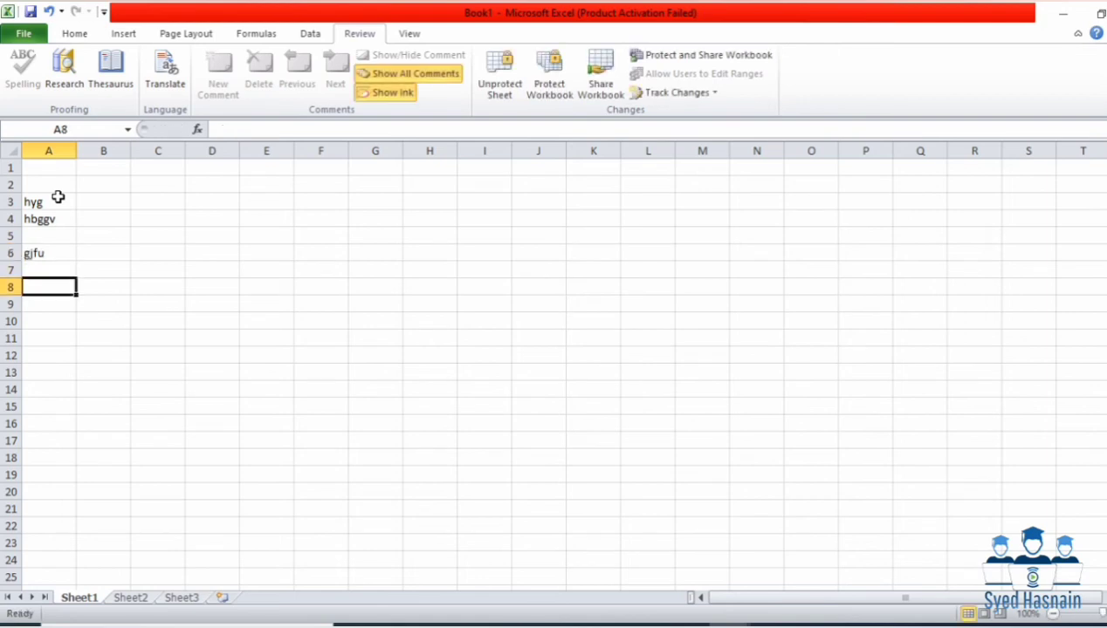
text(gjvhc)
key(Return)
key(Return)
text(gvhcj)
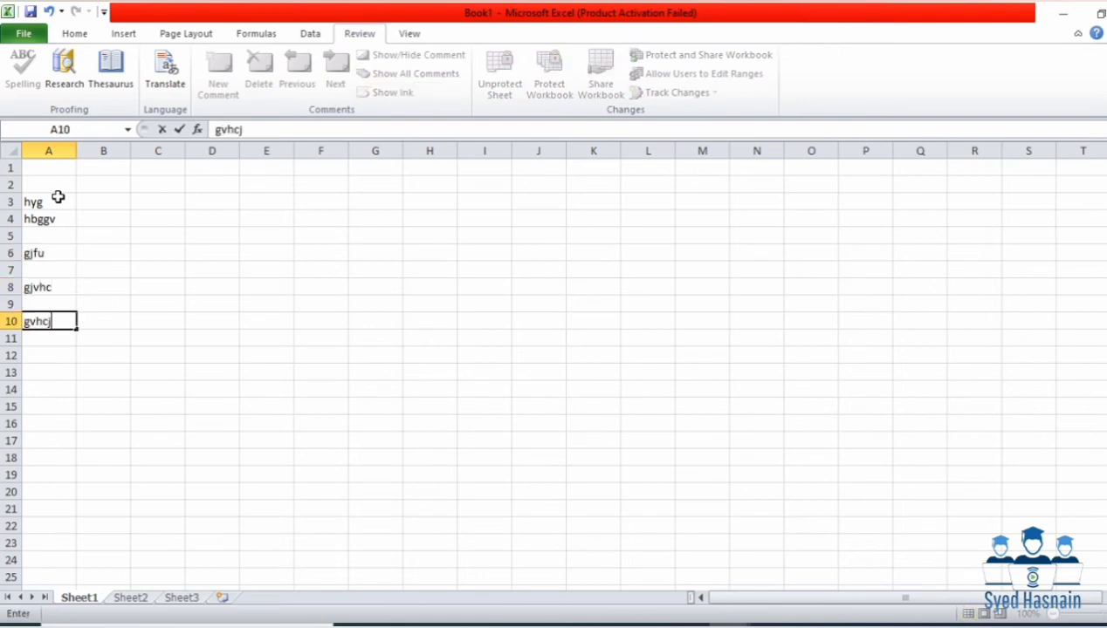
key(Return)
text(g)
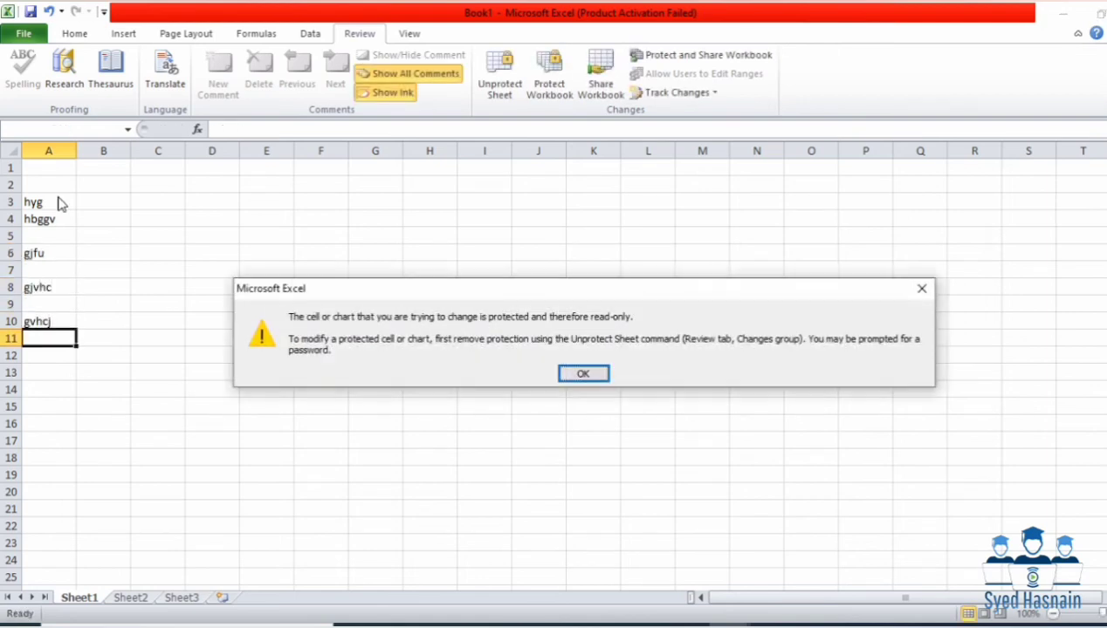
key(Return)
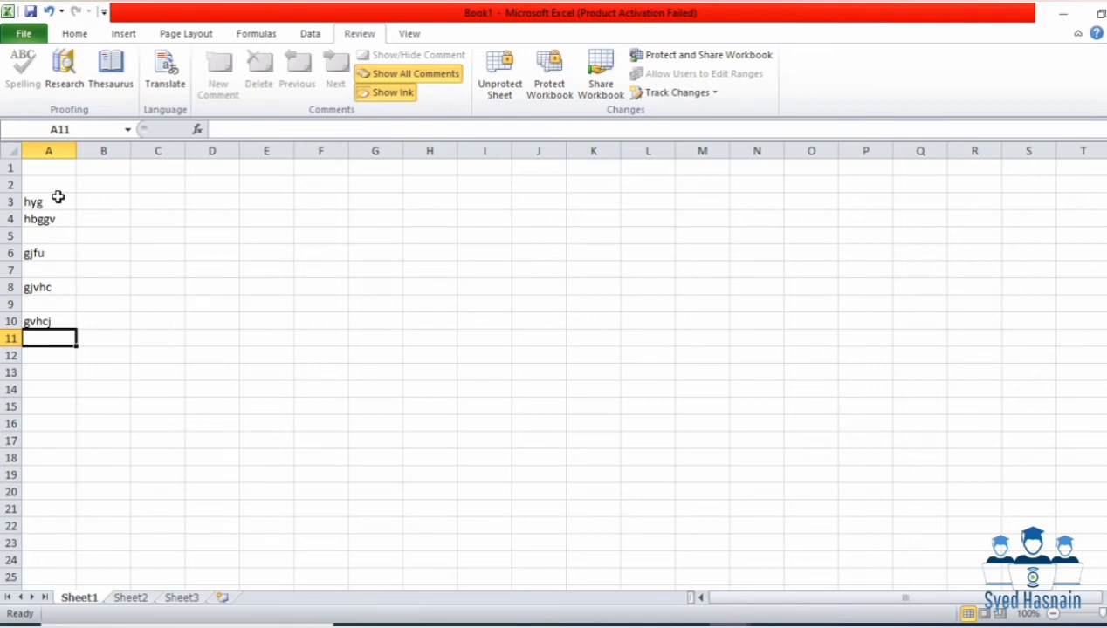
Step: Try editing H2 outside the range and dismiss the warning, then reselect A1:B10 and edit A1
click(41, 167)
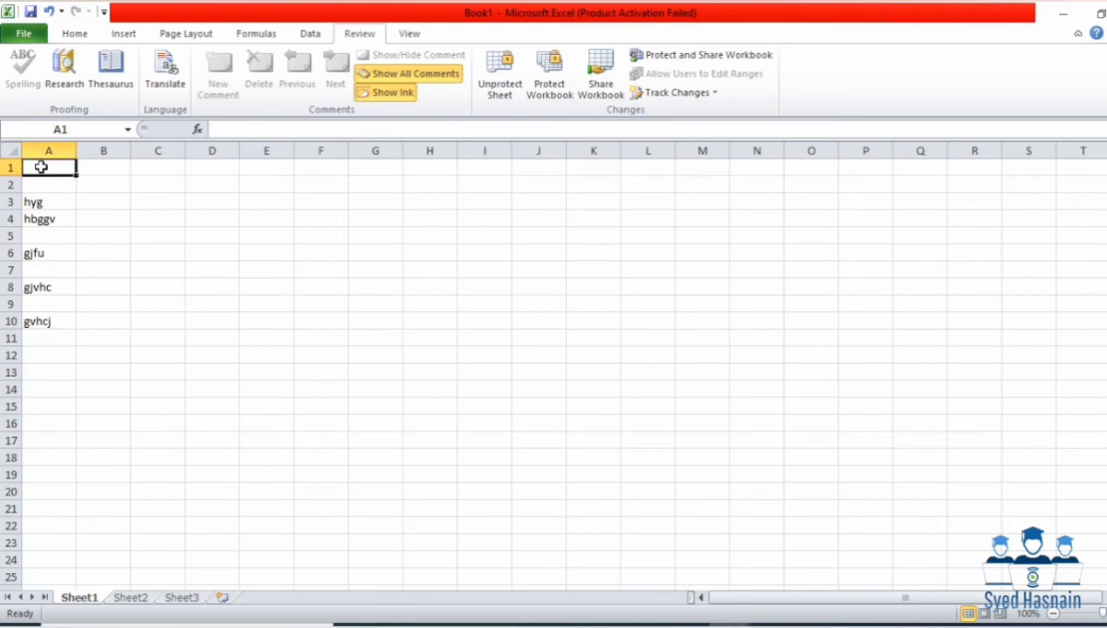
drag(41, 166, 127, 324)
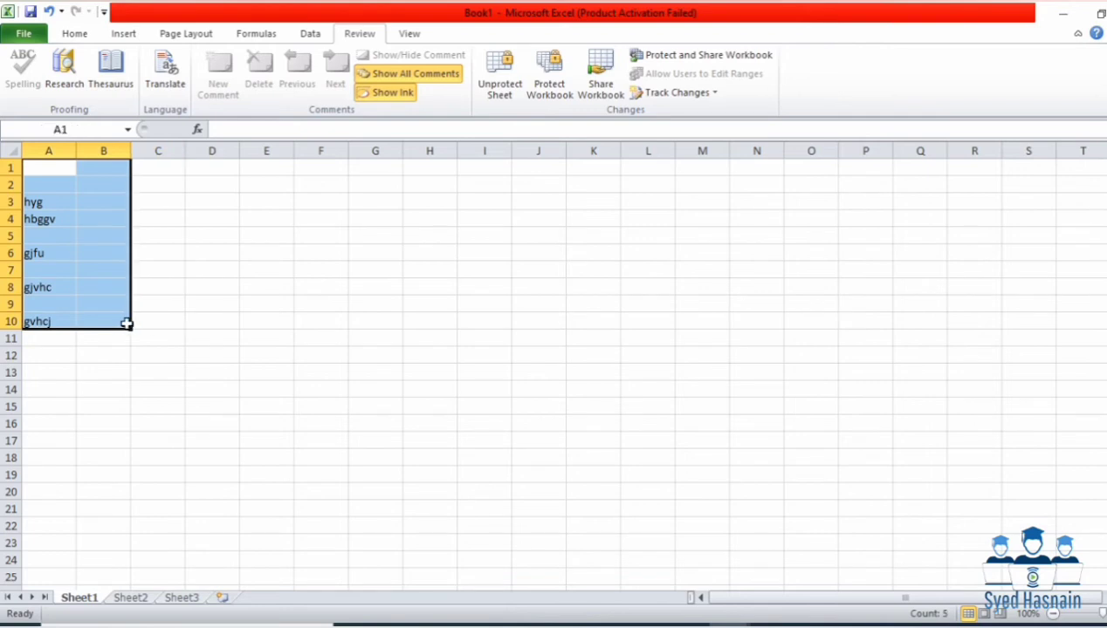
click(443, 186)
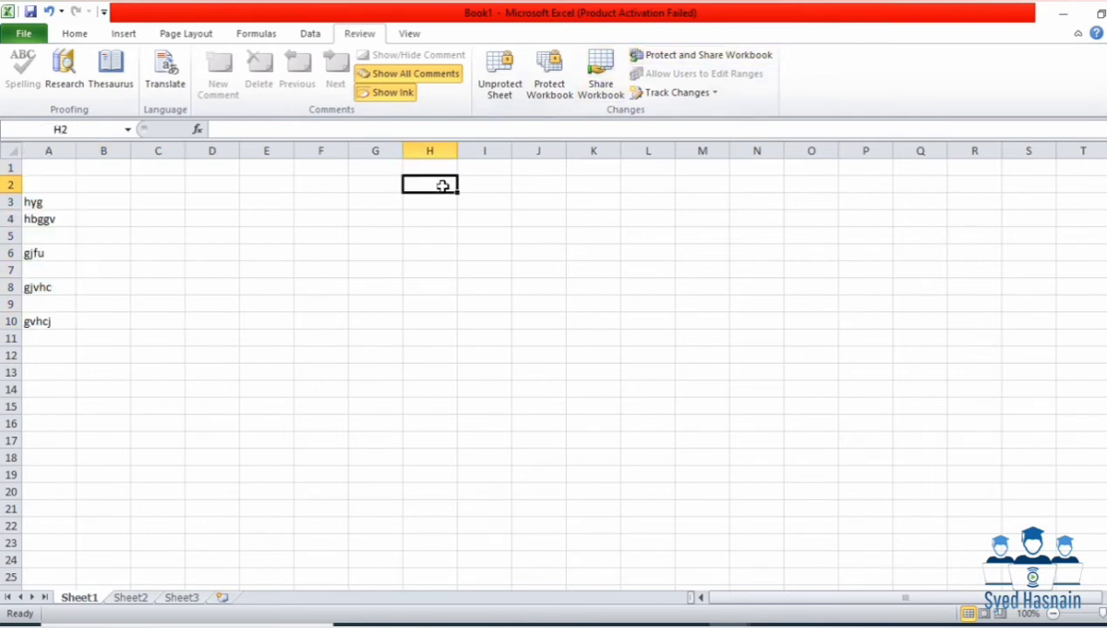
double_click(442, 186)
key(Return)
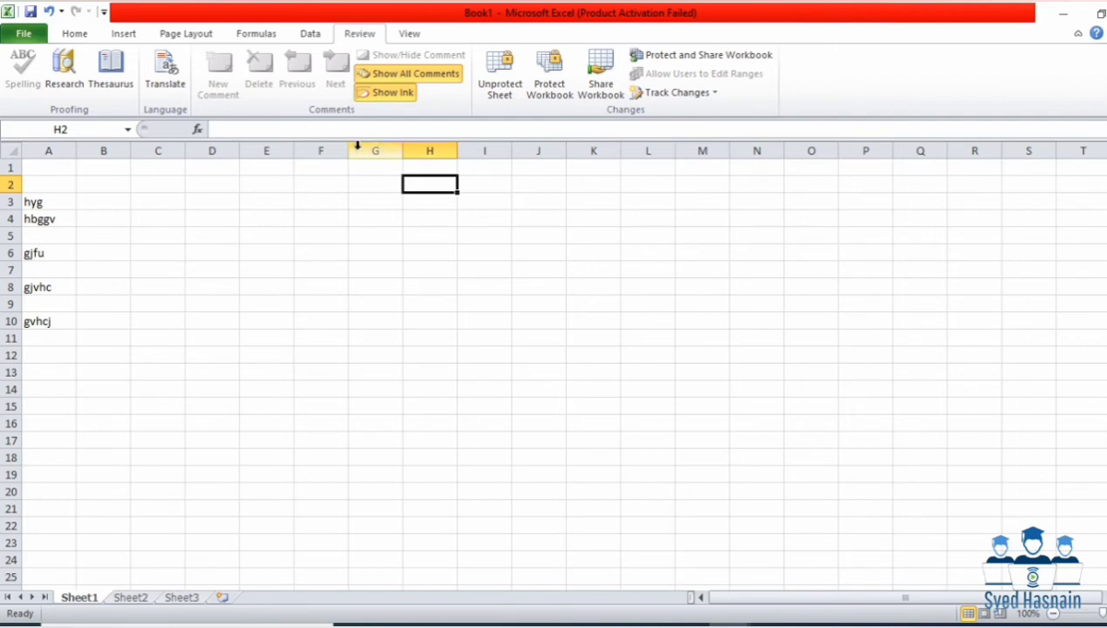
drag(69, 165, 118, 321)
key(BackSpace)
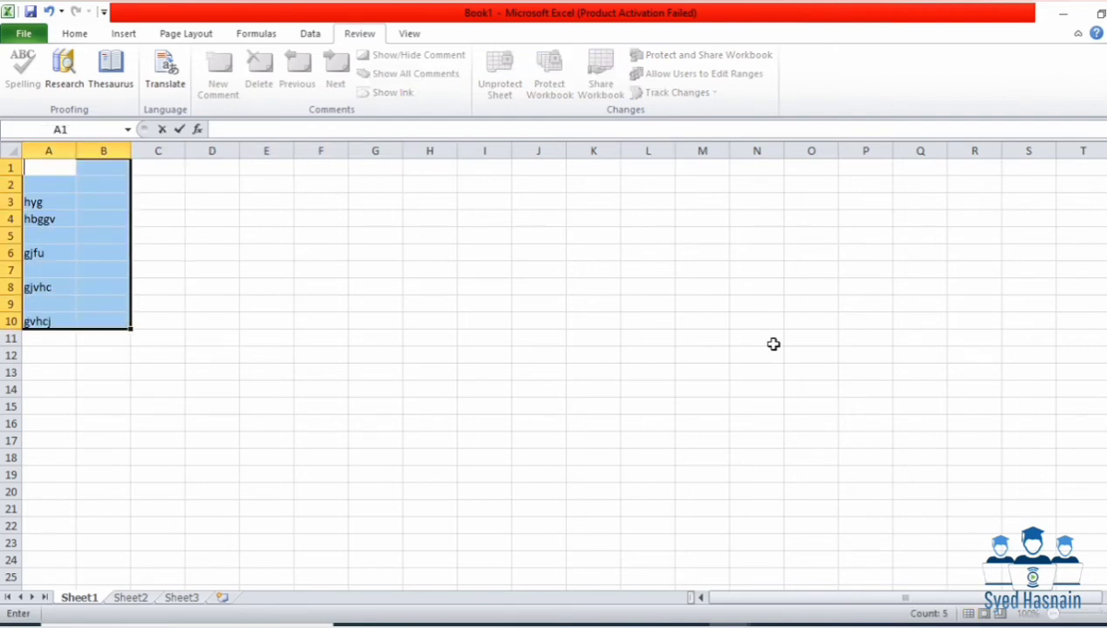
Step: Unprotect Sheet1 by entering its password
click(774, 344)
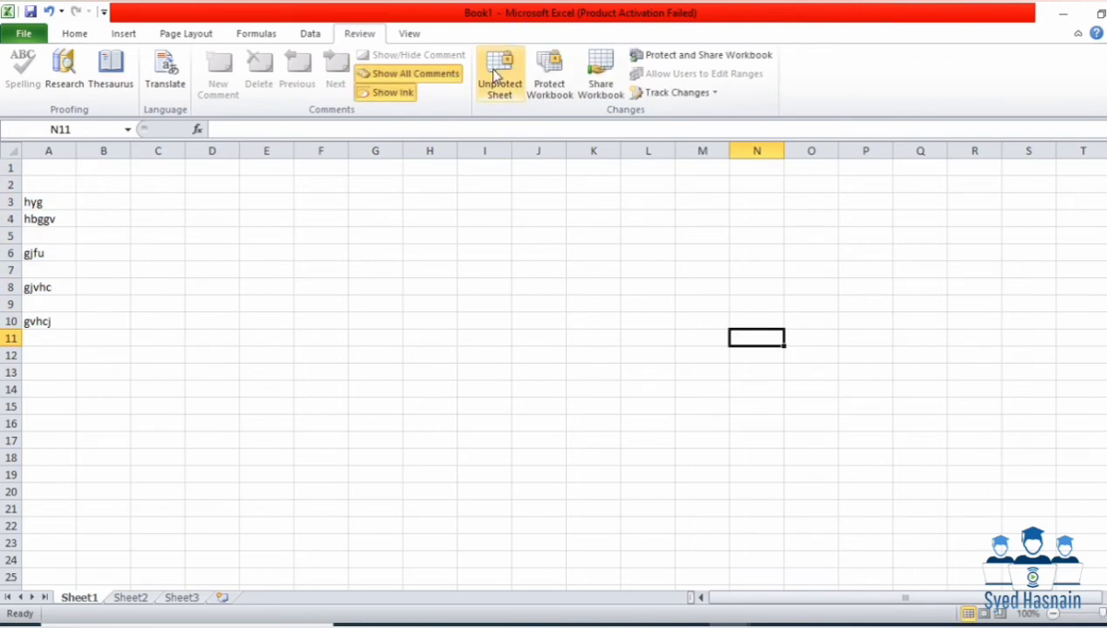
click(495, 75)
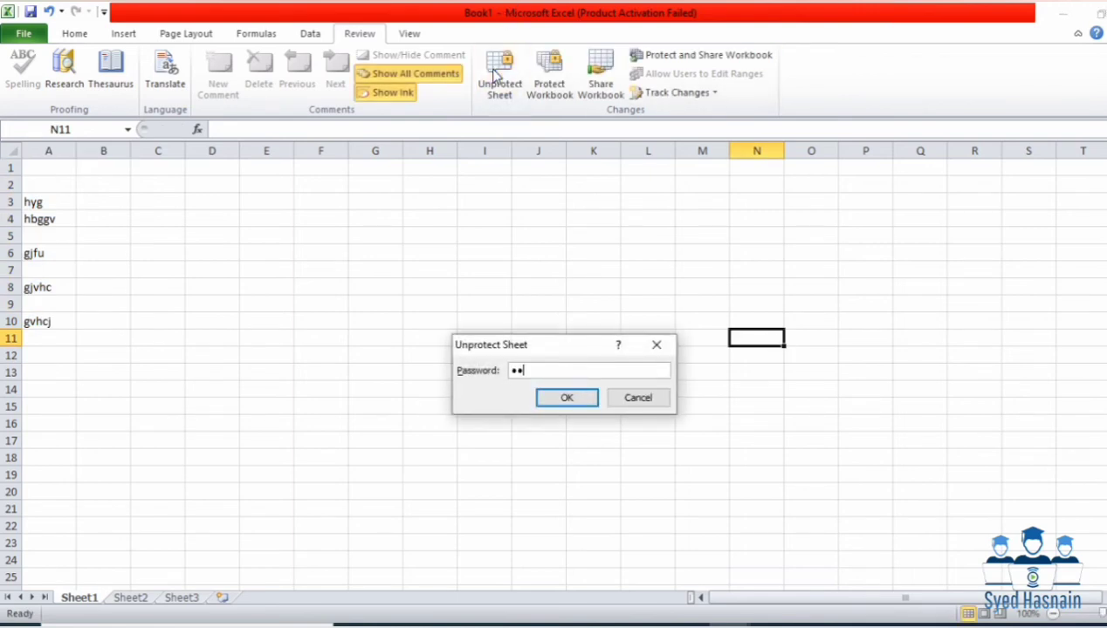
key(Return)
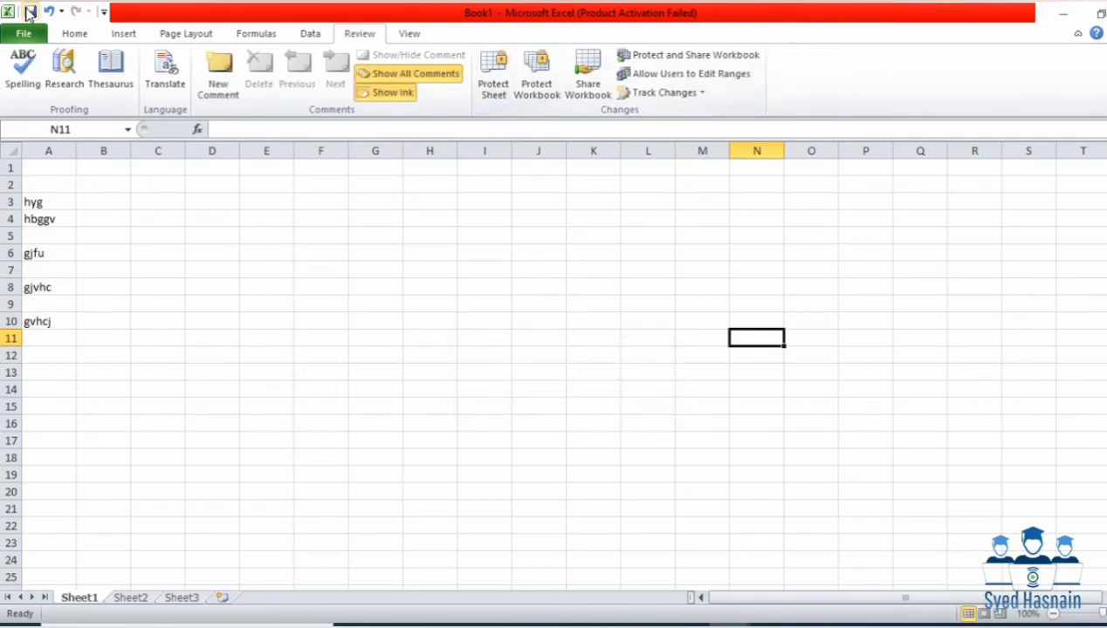
Step: Select the entire sheet and delete all of its contents
key(ctrl+a)
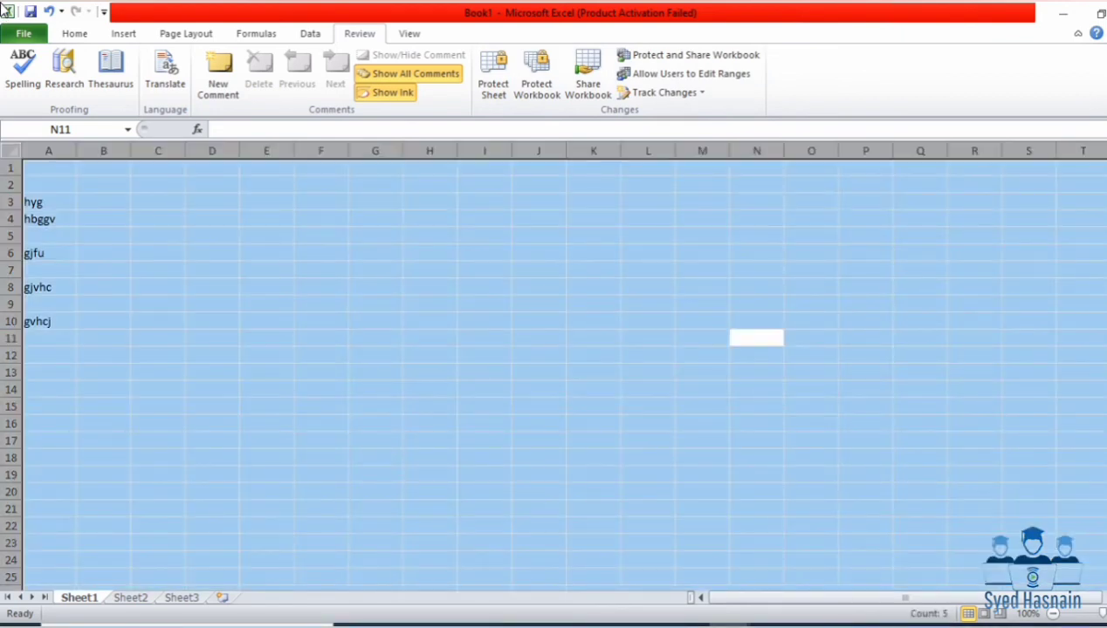
key(Delete)
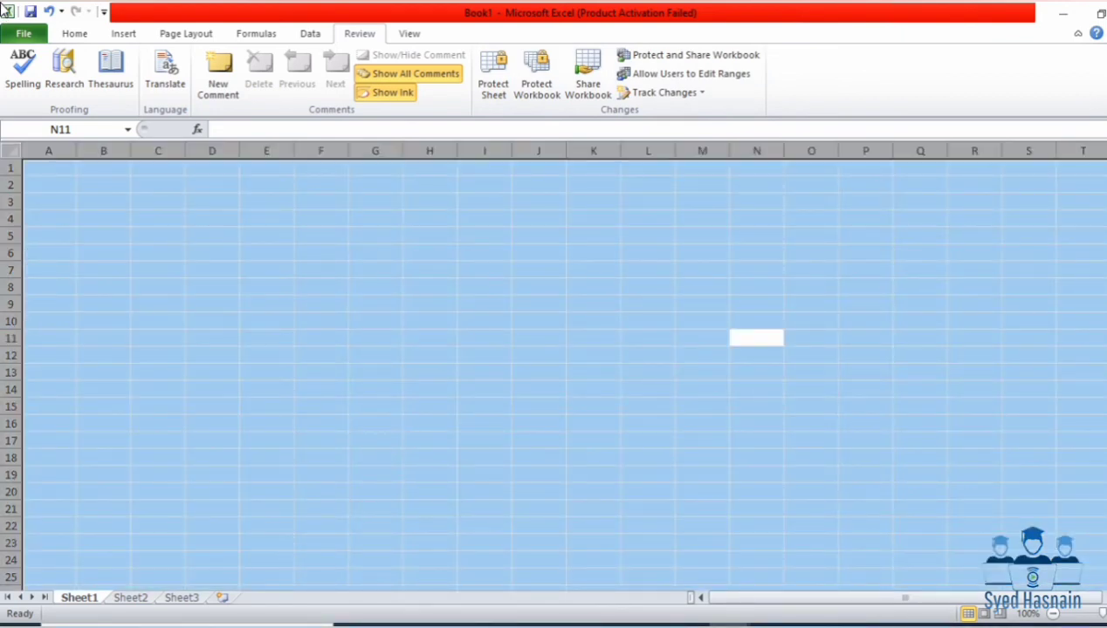
click(6, 11)
click(262, 306)
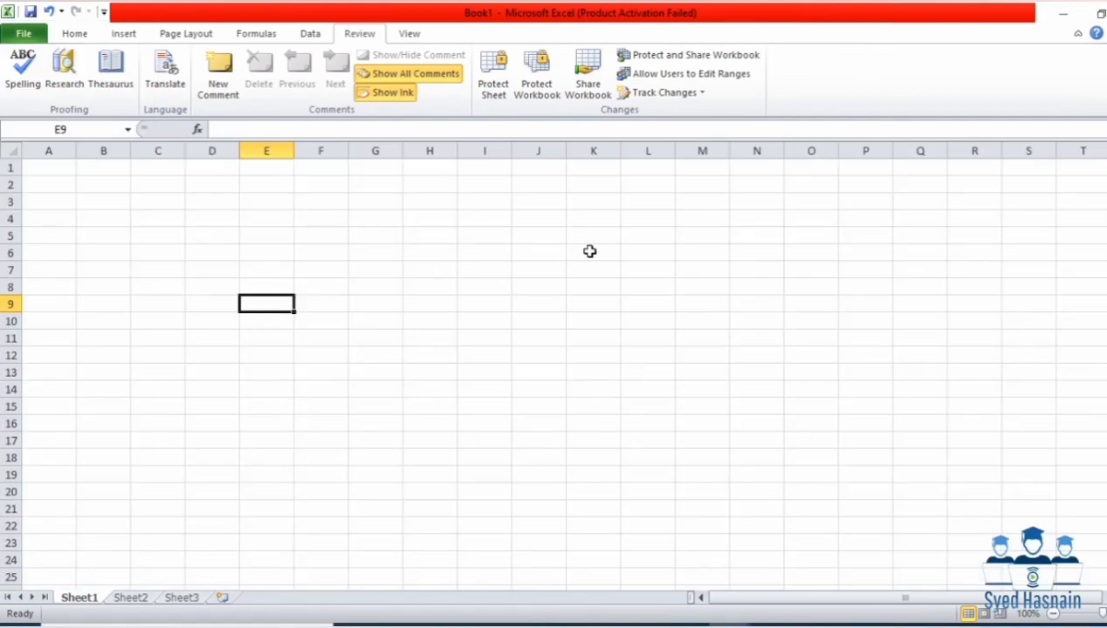
click(701, 94)
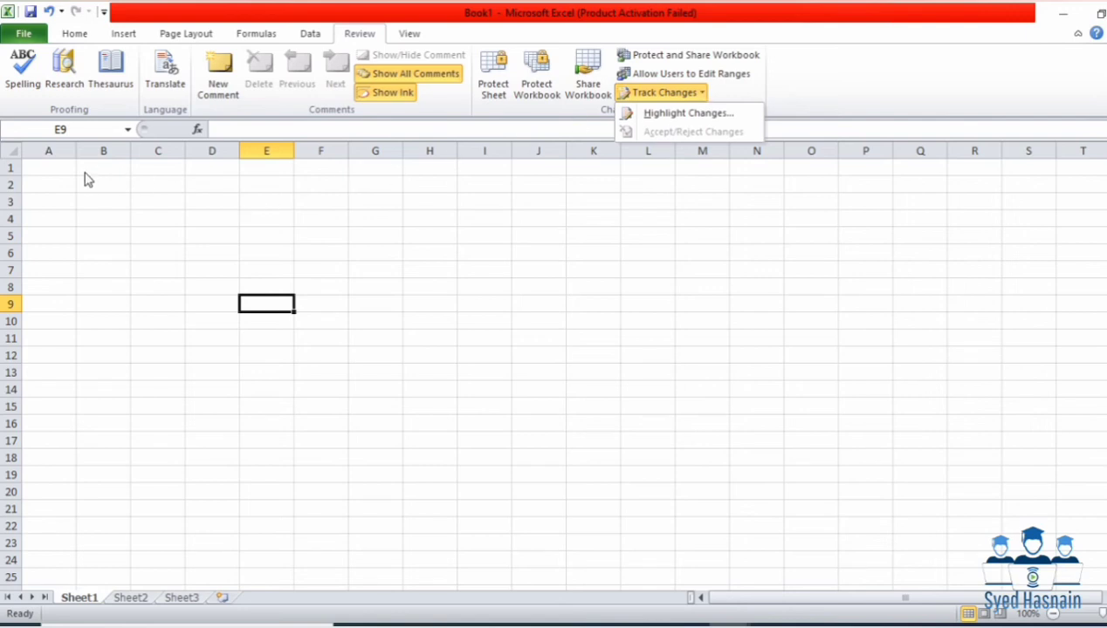
Step: Enter name, first and last in cells A4, B4 and C4
click(62, 171)
drag(62, 172, 220, 463)
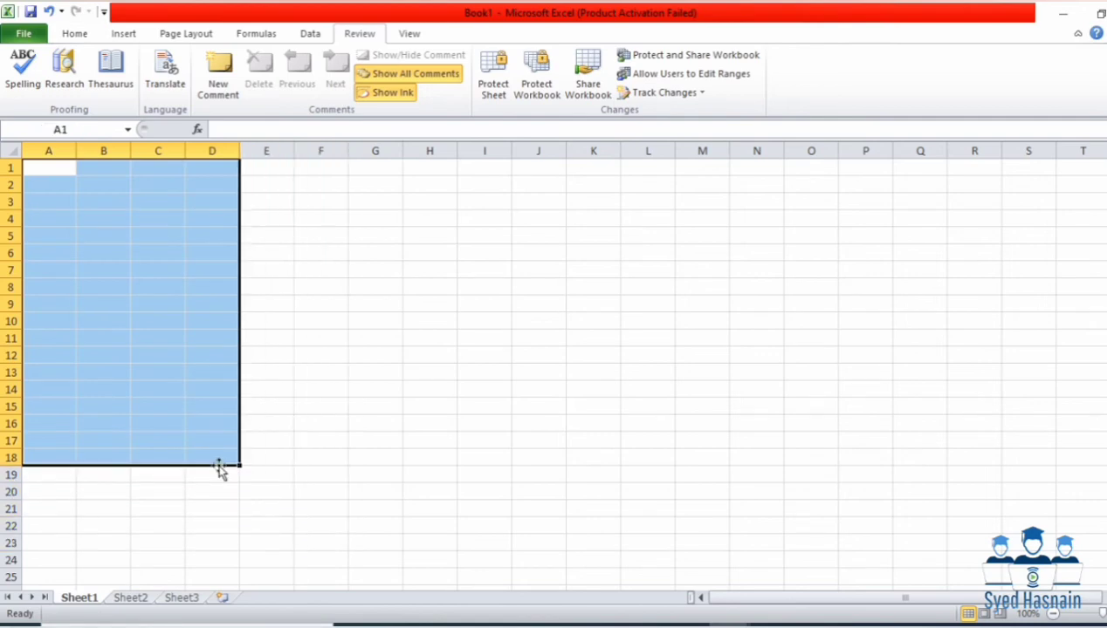
click(55, 212)
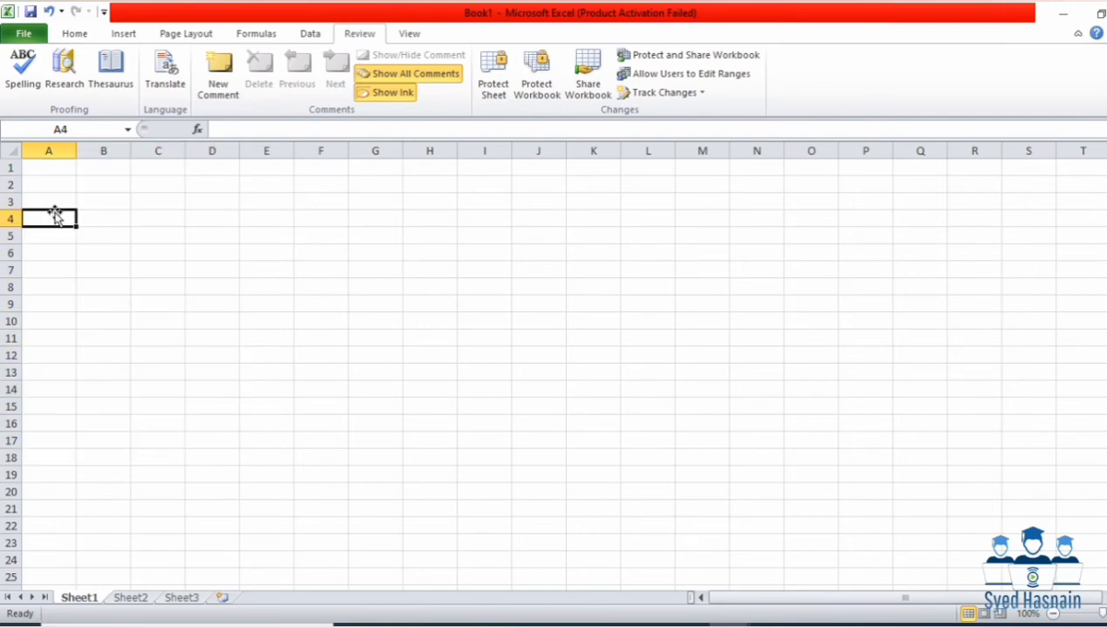
text(name)
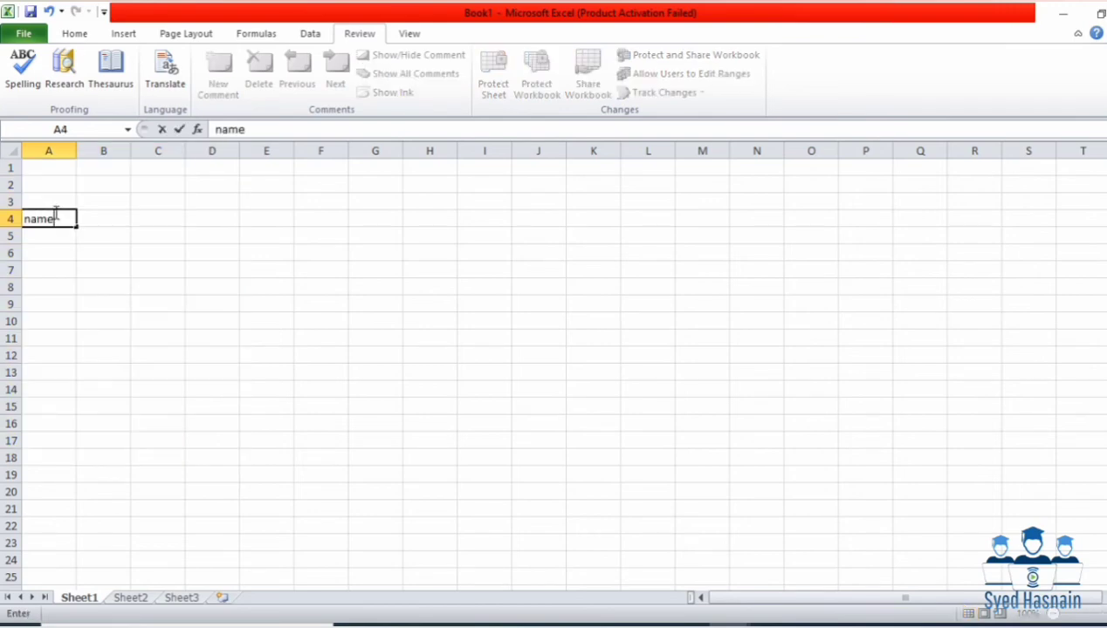
key(Tab)
text(f)
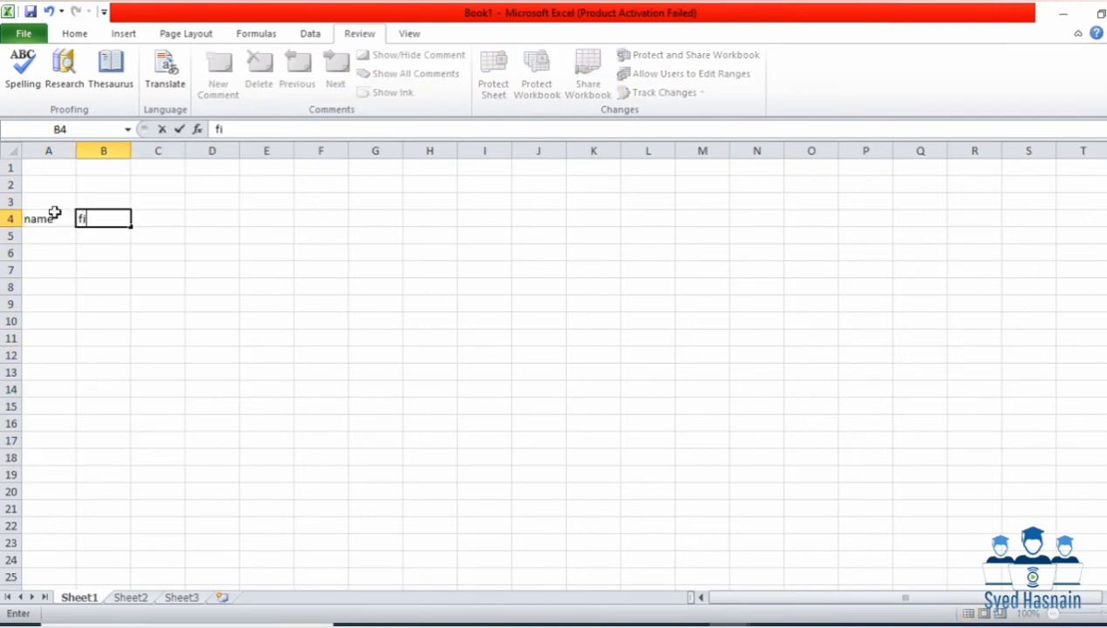
text(irst)
key(Tab)
text(l)
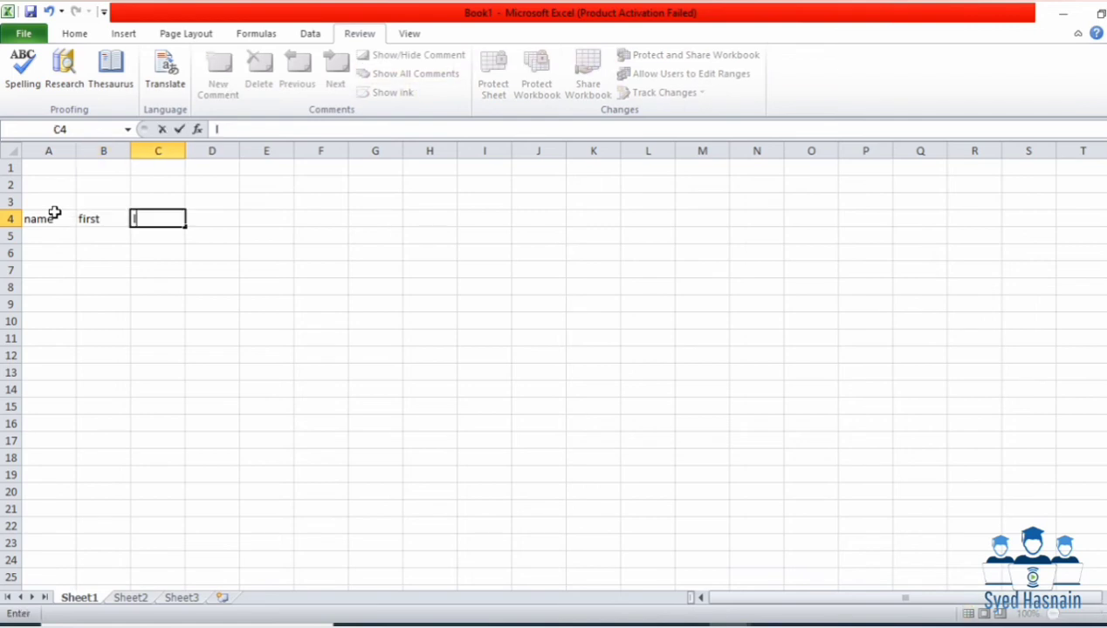
text(asy)
key(BackSpace)
text(t)
Step: Copy A4:C4 and paste it into each of rows 5 through 10
drag(54, 212, 141, 214)
key(ctrl+c)
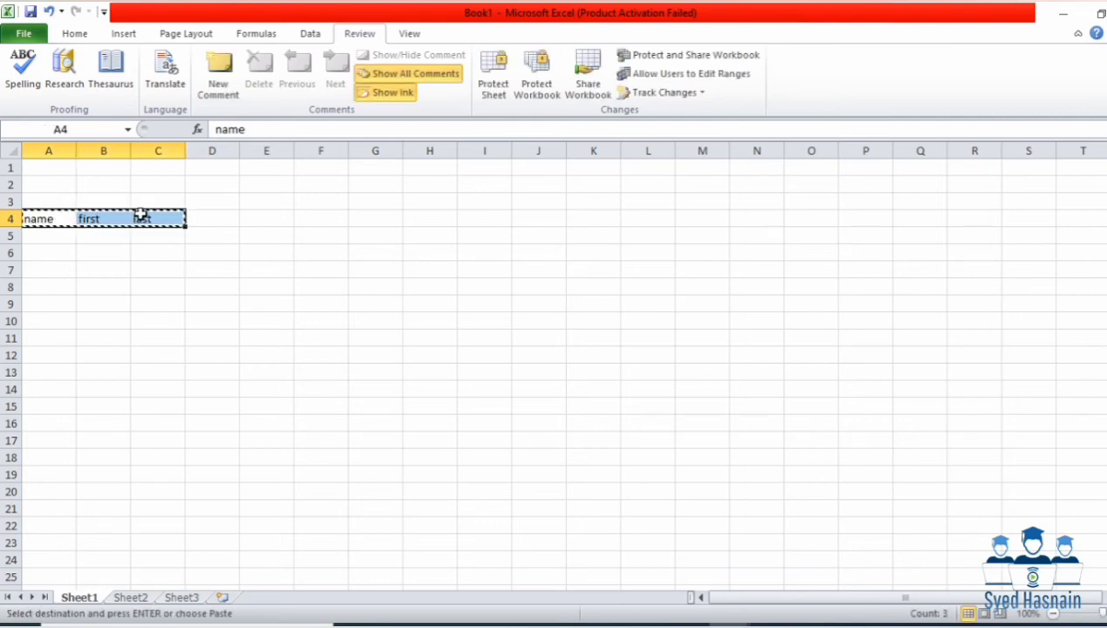
key(Escape)
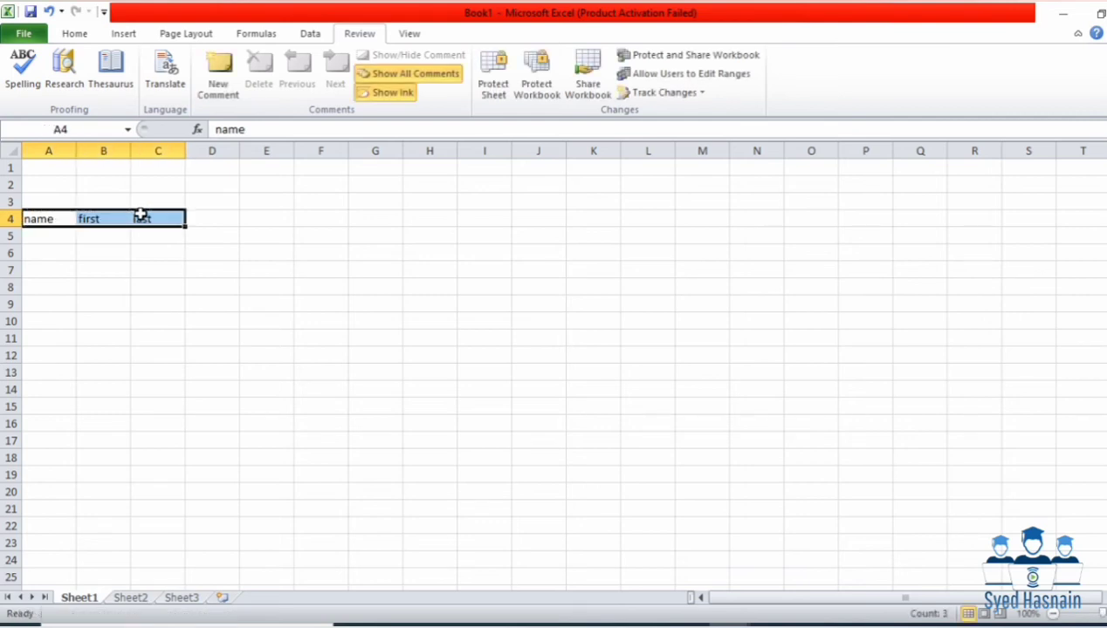
key(ctrl+c)
key(Down)
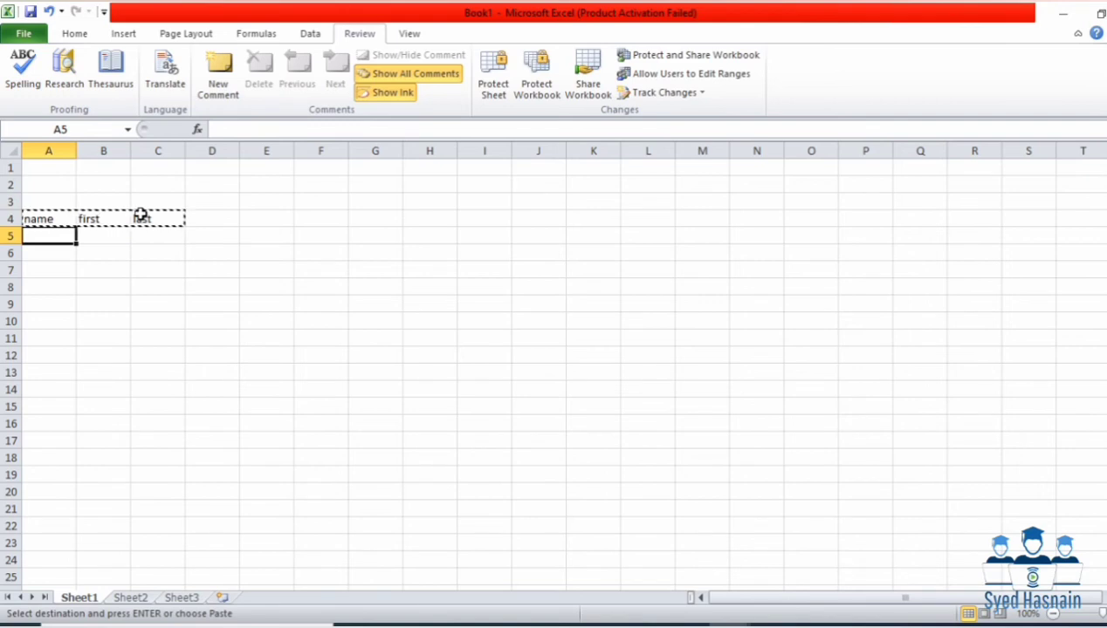
key(ctrl+v)
key(Down)
key(ctrl+v)
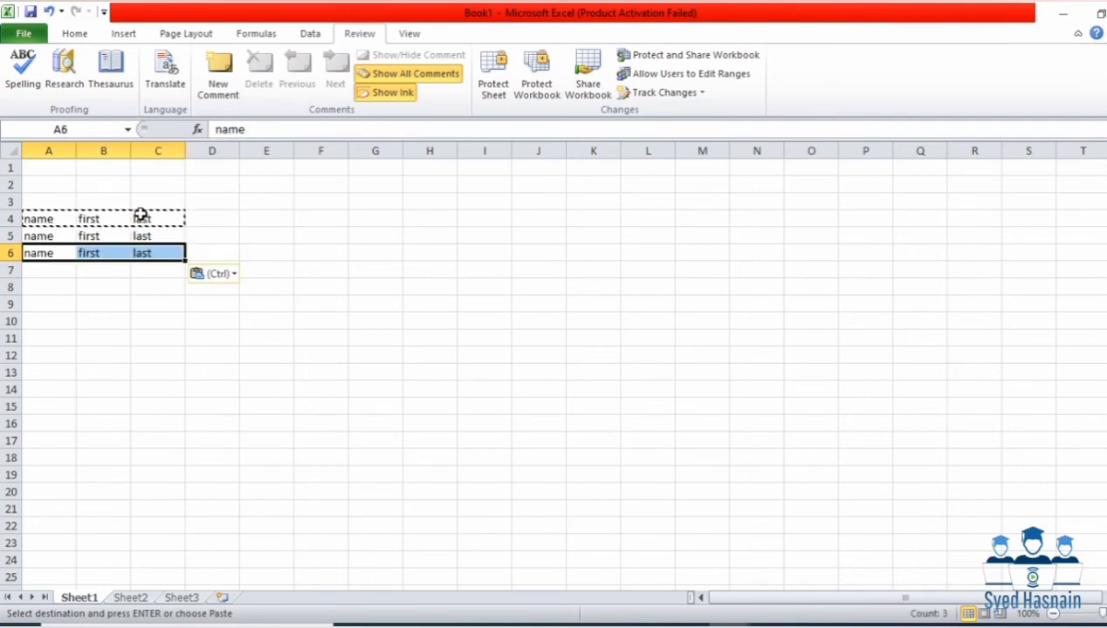
key(Down)
key(ctrl+v)
key(Down)
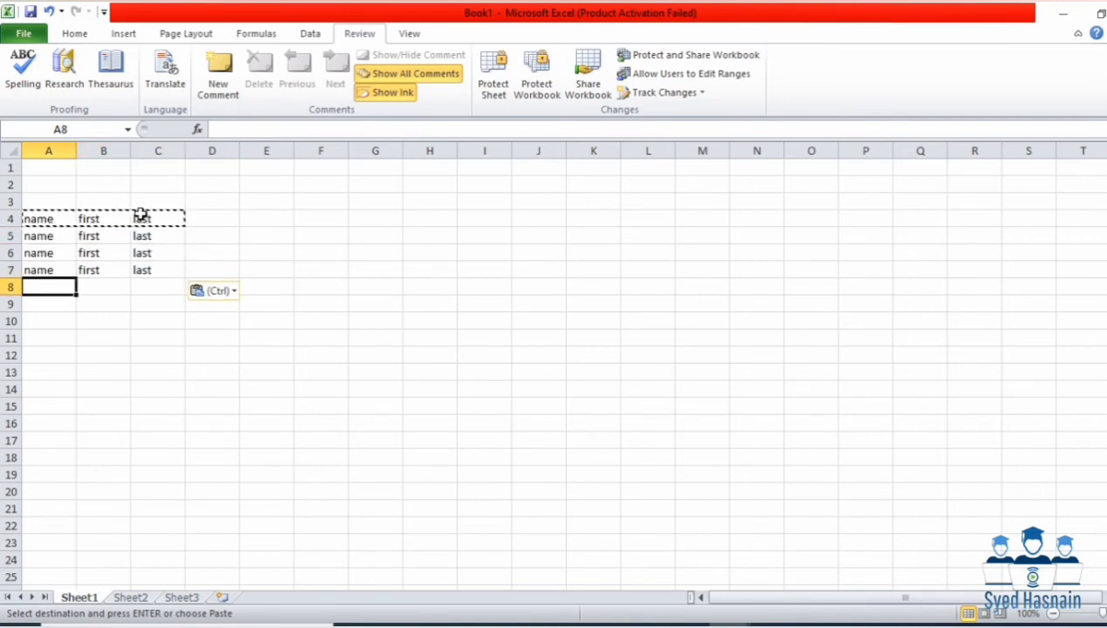
key(ctrl+v)
key(Down)
key(ctrl+v)
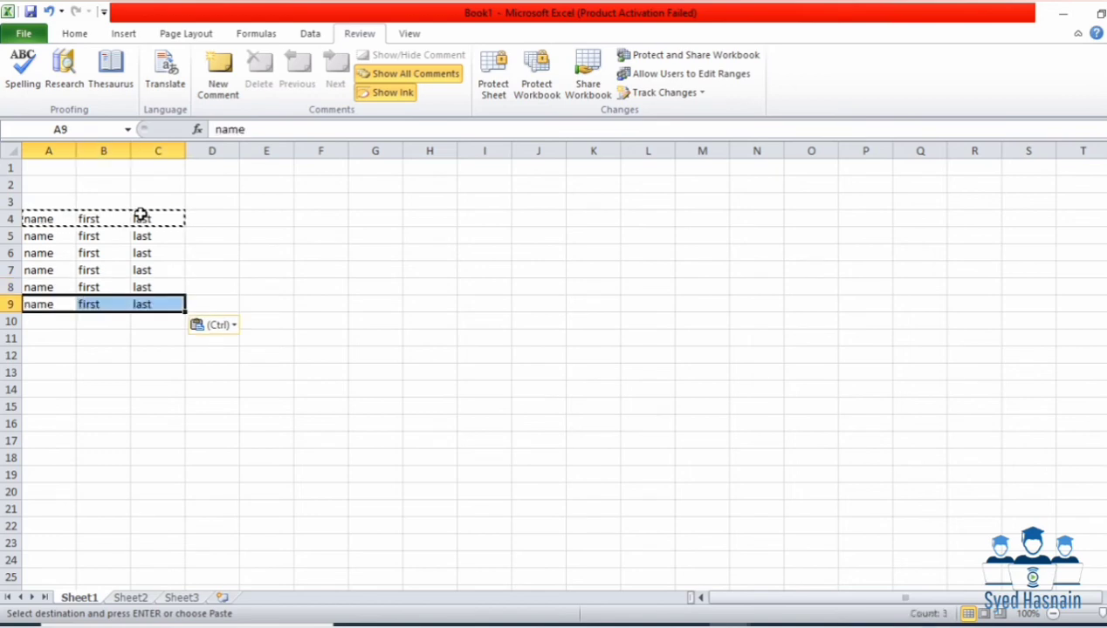
key(Down)
key(ctrl+v)
Step: Paste the same name, first, last entries into A3:C3, undoing a misplaced paste
click(218, 222)
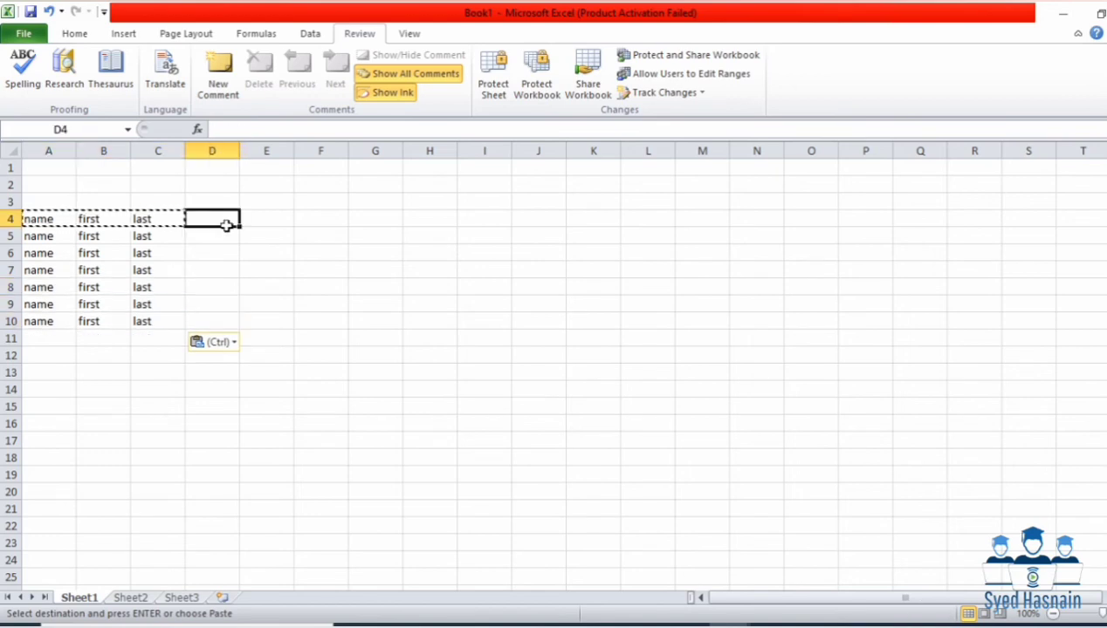
click(149, 207)
key(Return)
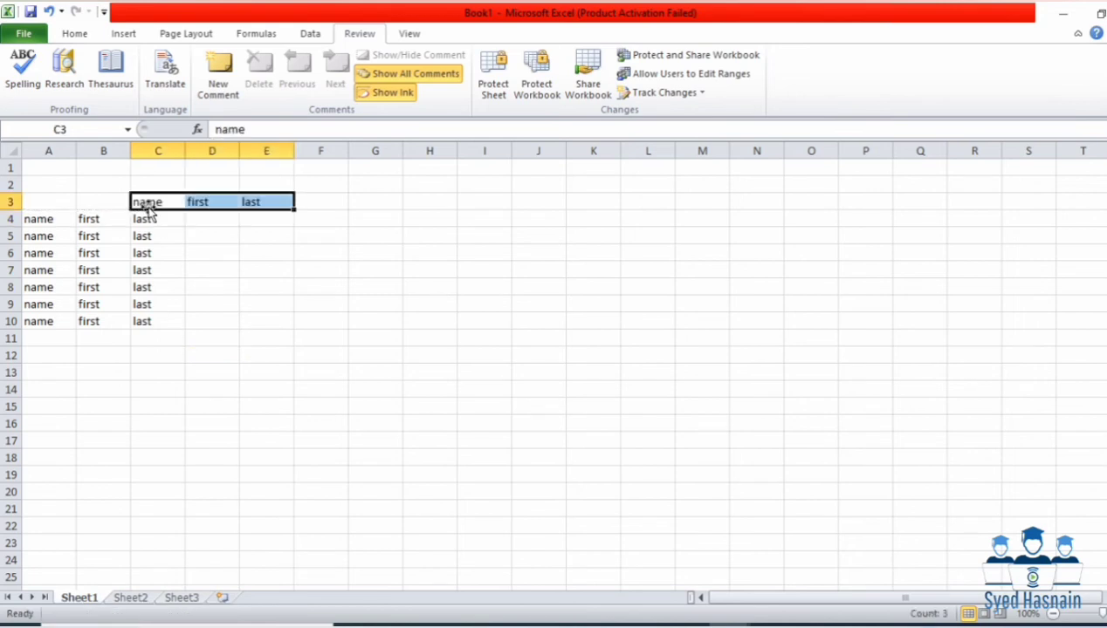
key(ctrl+z)
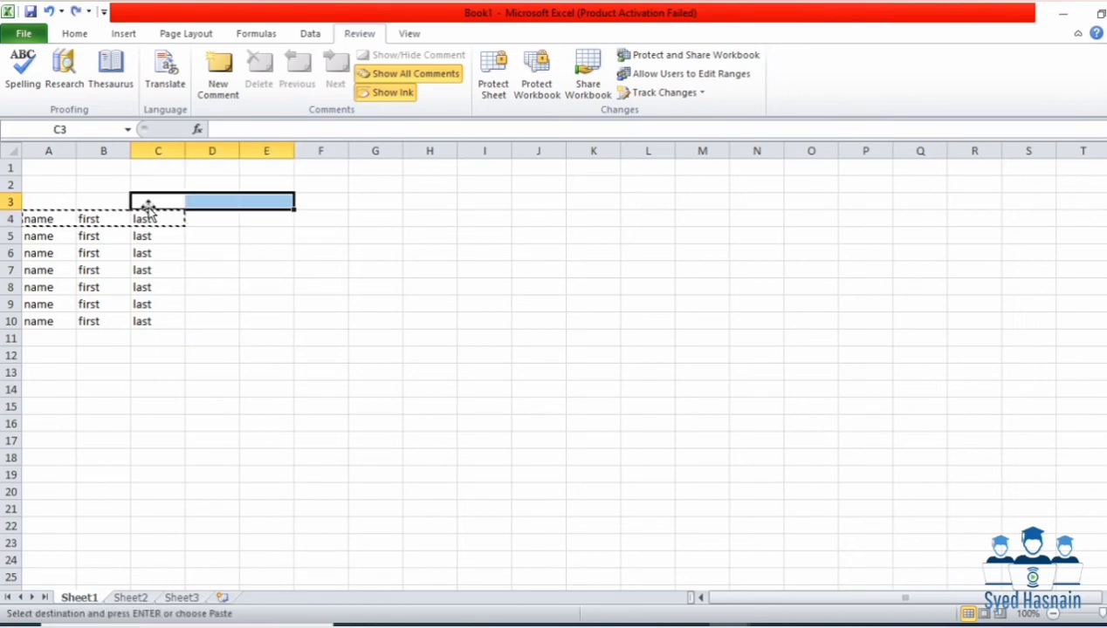
click(57, 203)
key(ctrl+v)
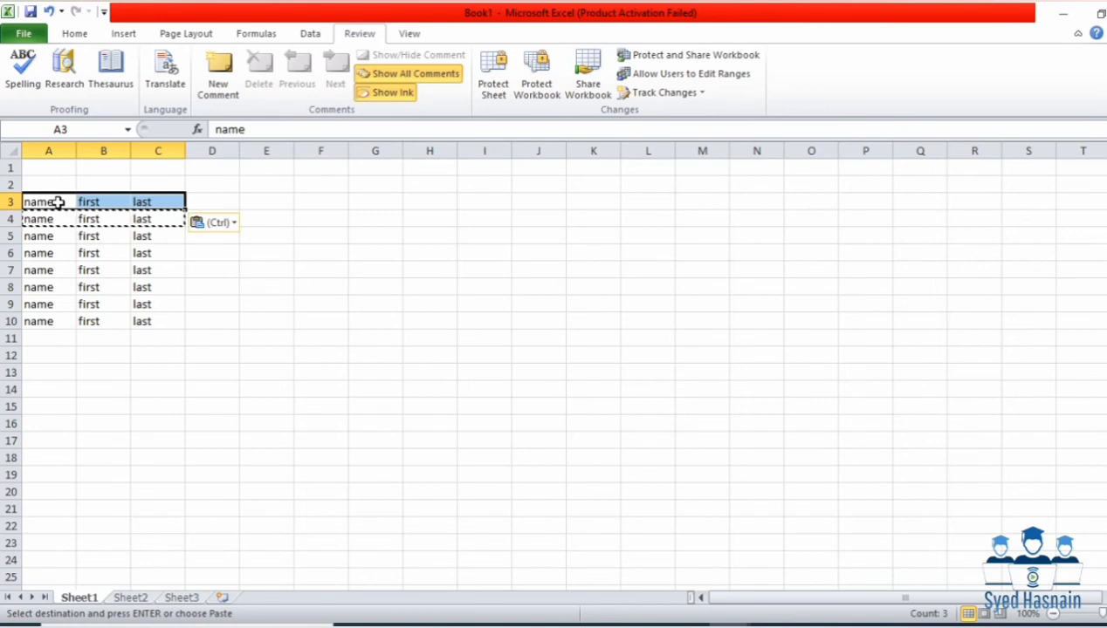
text(\)
key(BackSpace)
text(n)
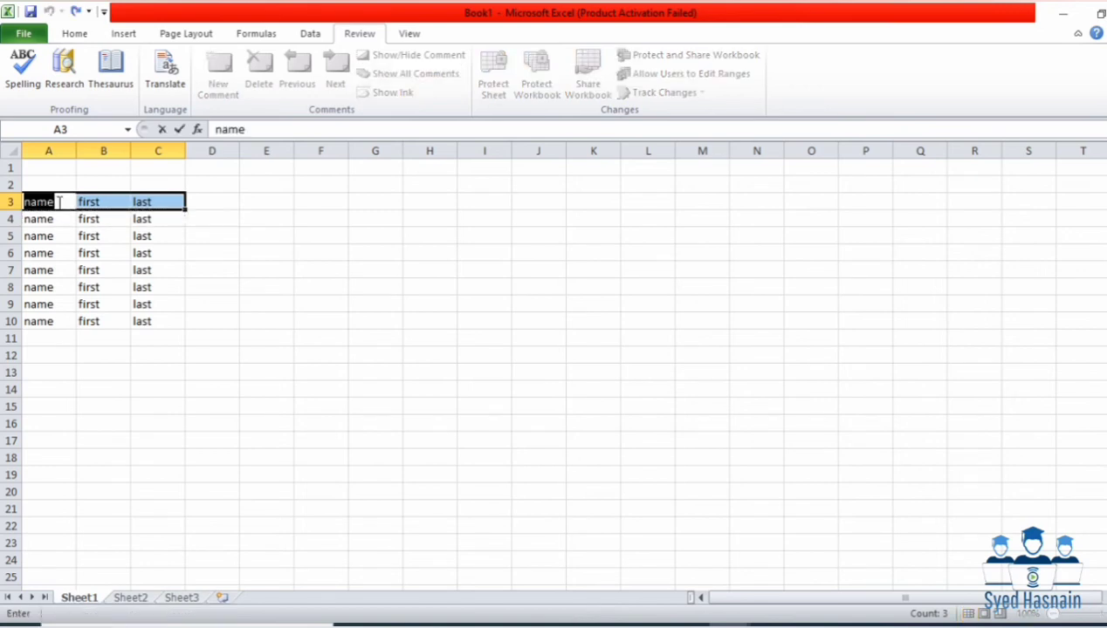
click(426, 316)
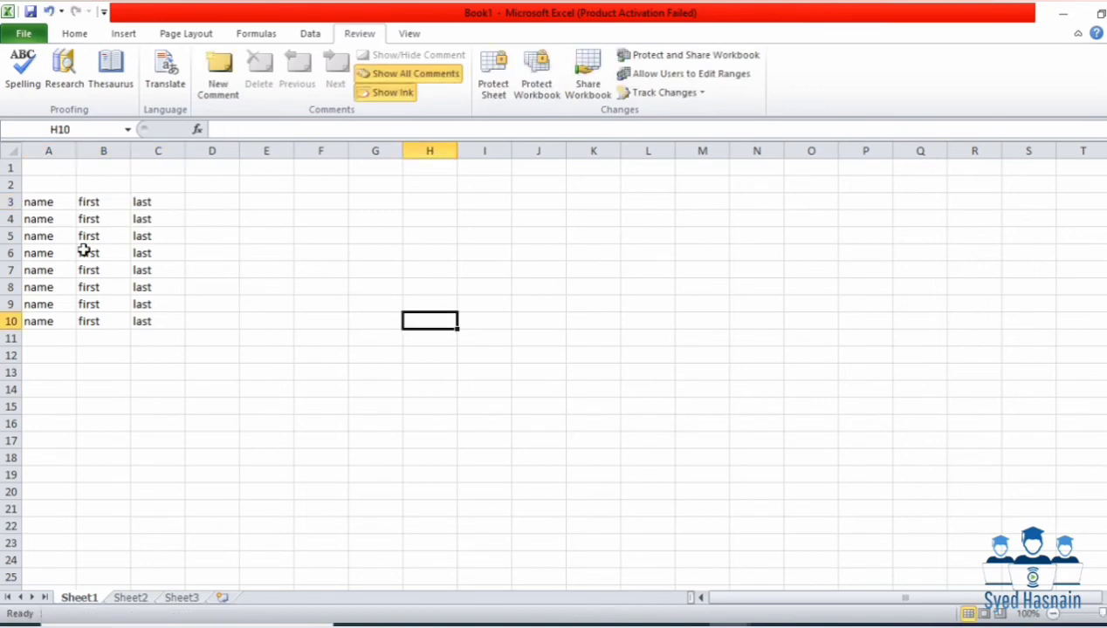
Step: Track changes by everyone in range A3:C10, then save the shared workbook to the desktop
drag(36, 205, 141, 322)
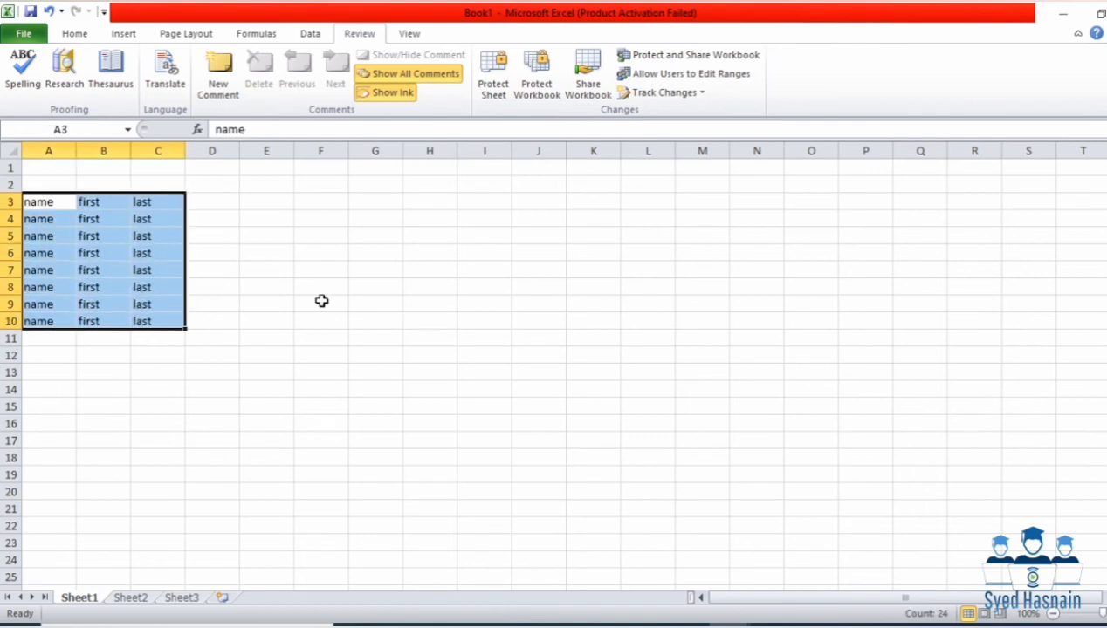
click(655, 95)
click(650, 113)
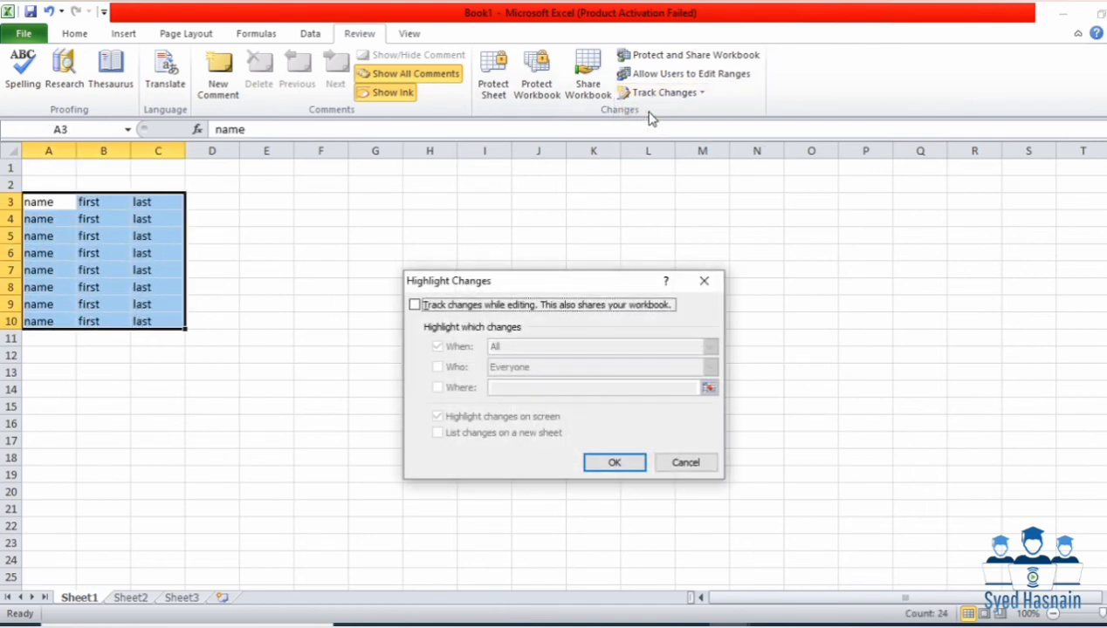
click(415, 306)
click(437, 368)
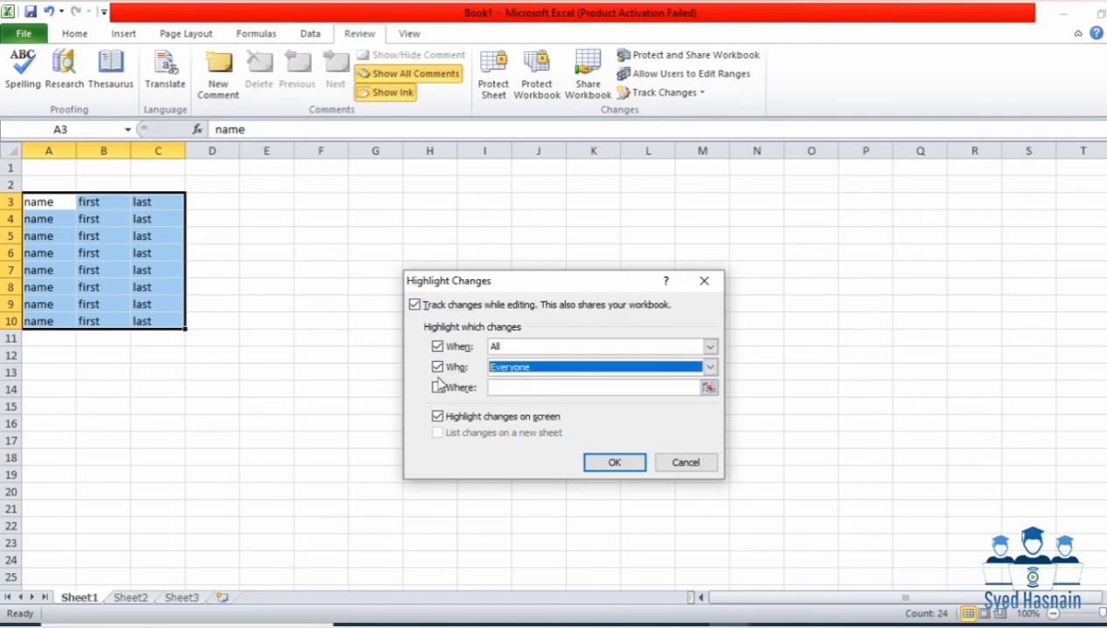
click(438, 388)
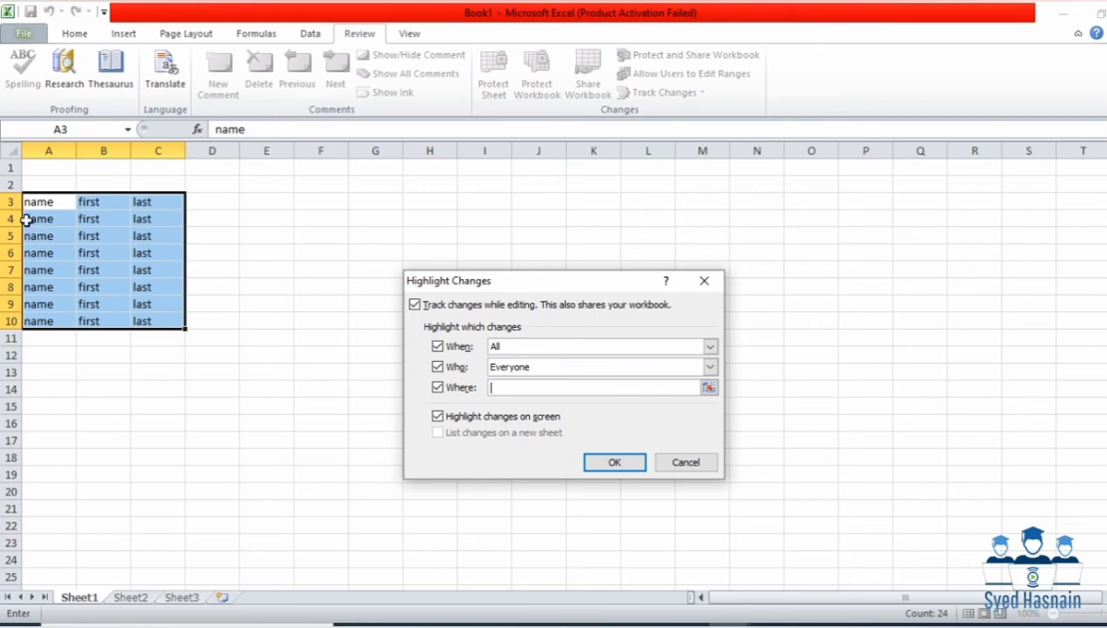
drag(29, 203, 166, 322)
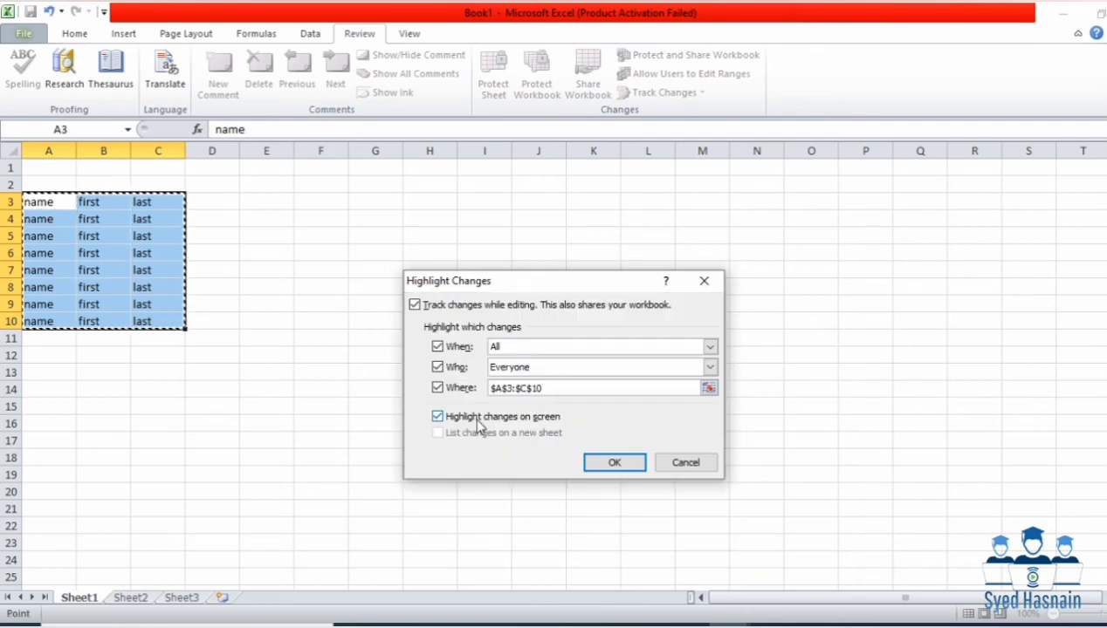
click(590, 463)
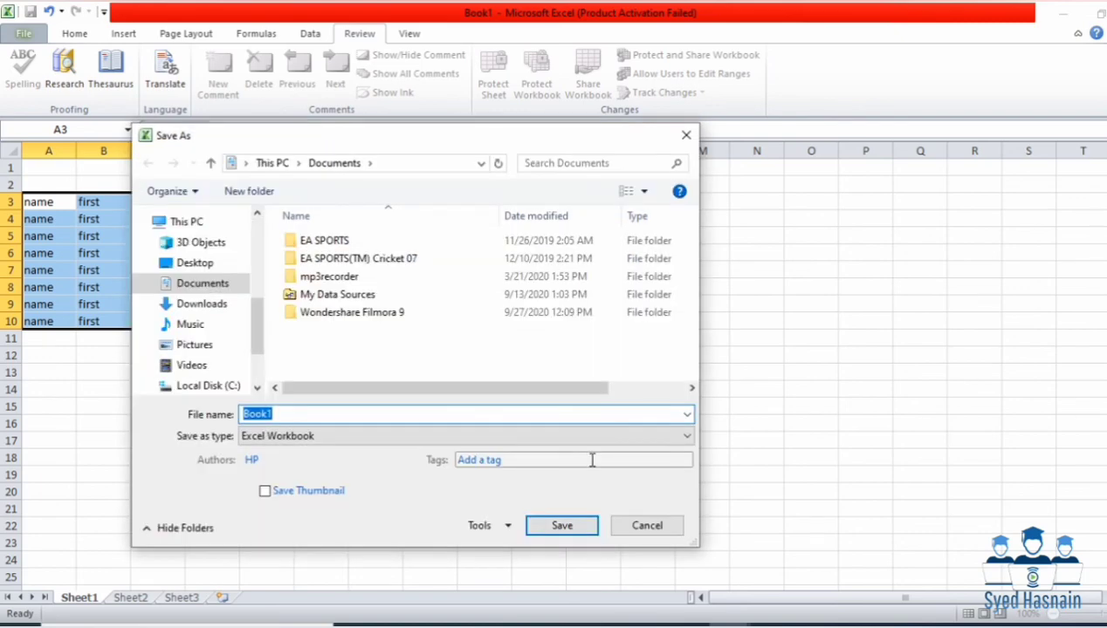
click(235, 263)
click(561, 525)
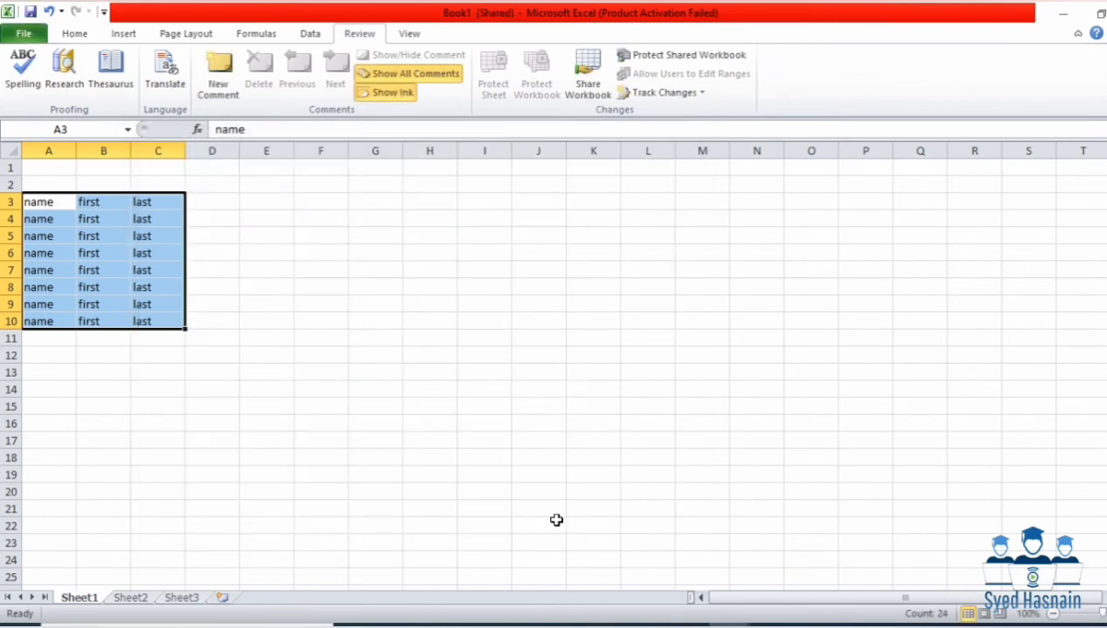
Step: Clear the 'first' entry from B4 and view its tracked-change note
click(143, 255)
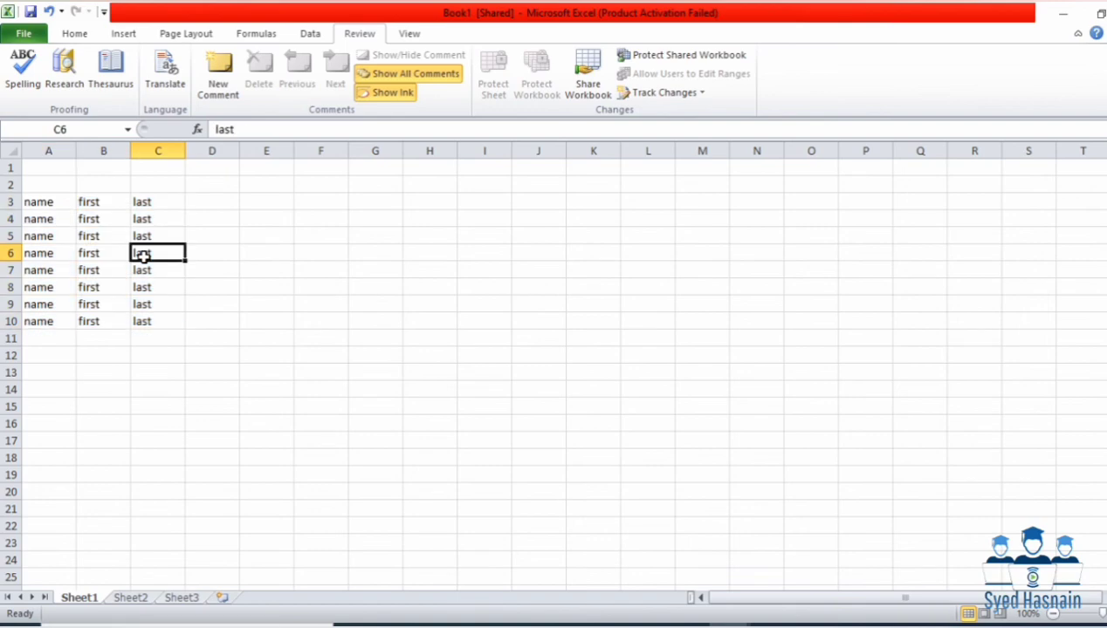
drag(89, 222, 156, 270)
key(BackSpace)
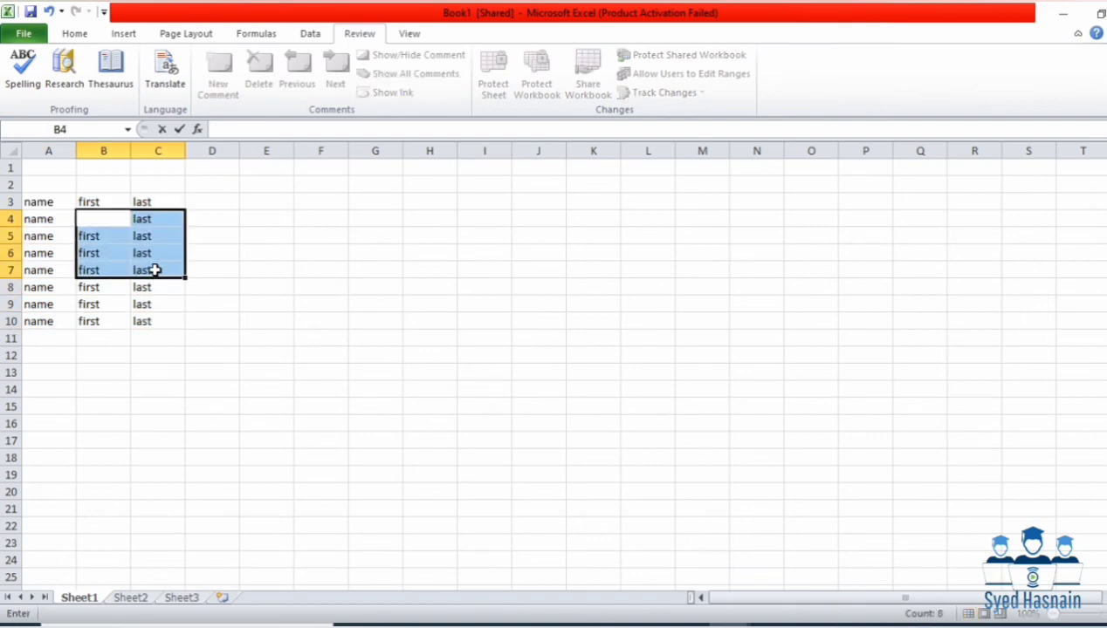
click(279, 266)
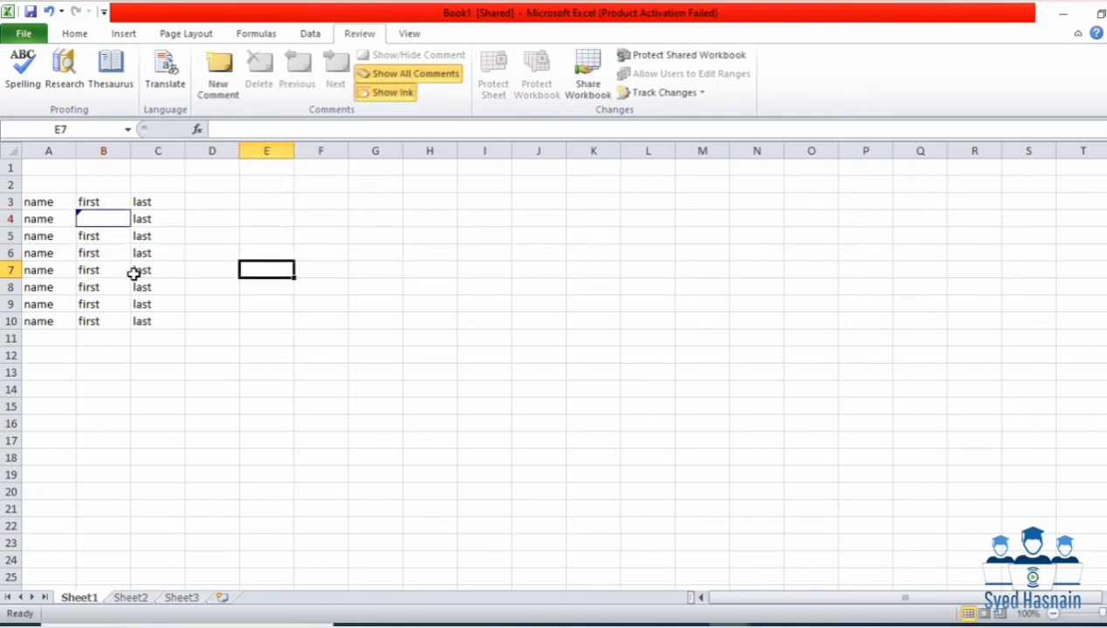
mouse_move(91, 221)
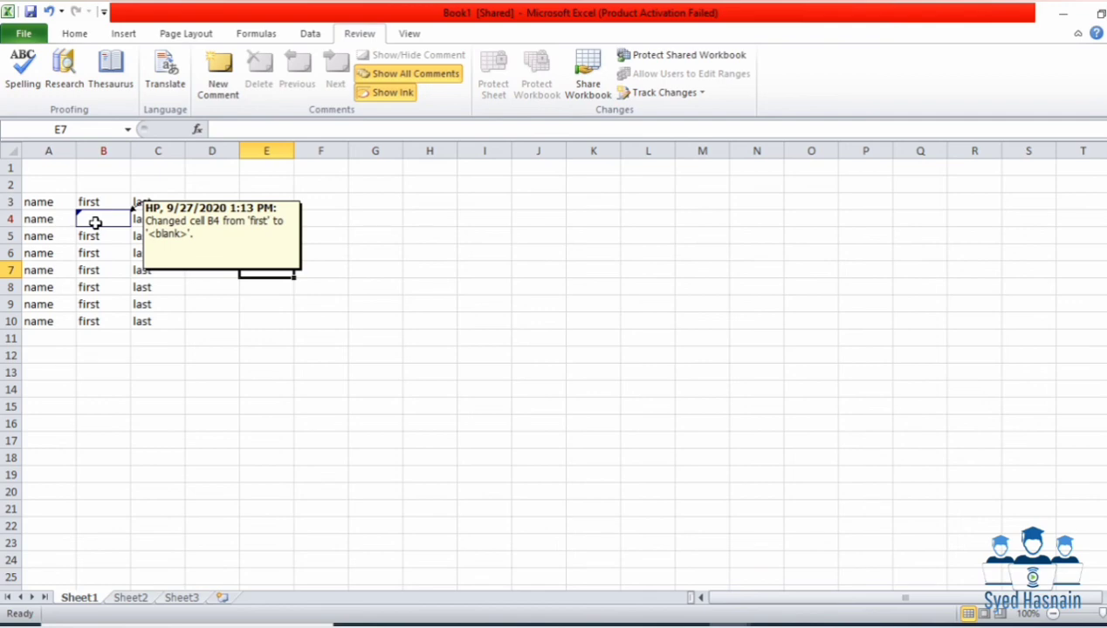
Step: Save, review unreviewed changes from everyone, and reject the B4 change to restore 'first'
click(646, 96)
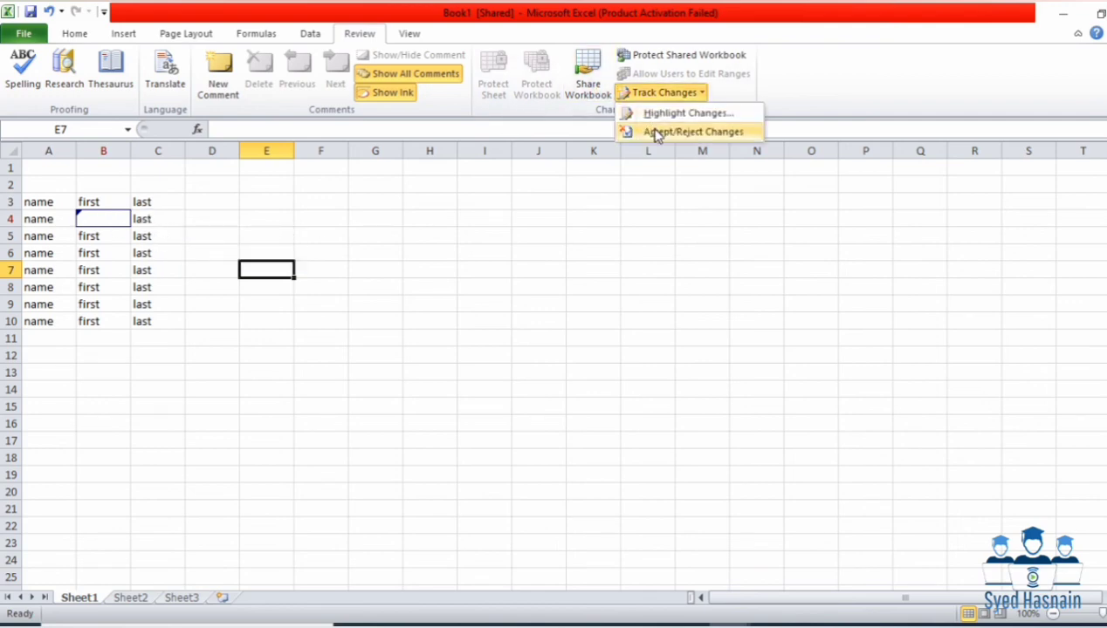
click(657, 133)
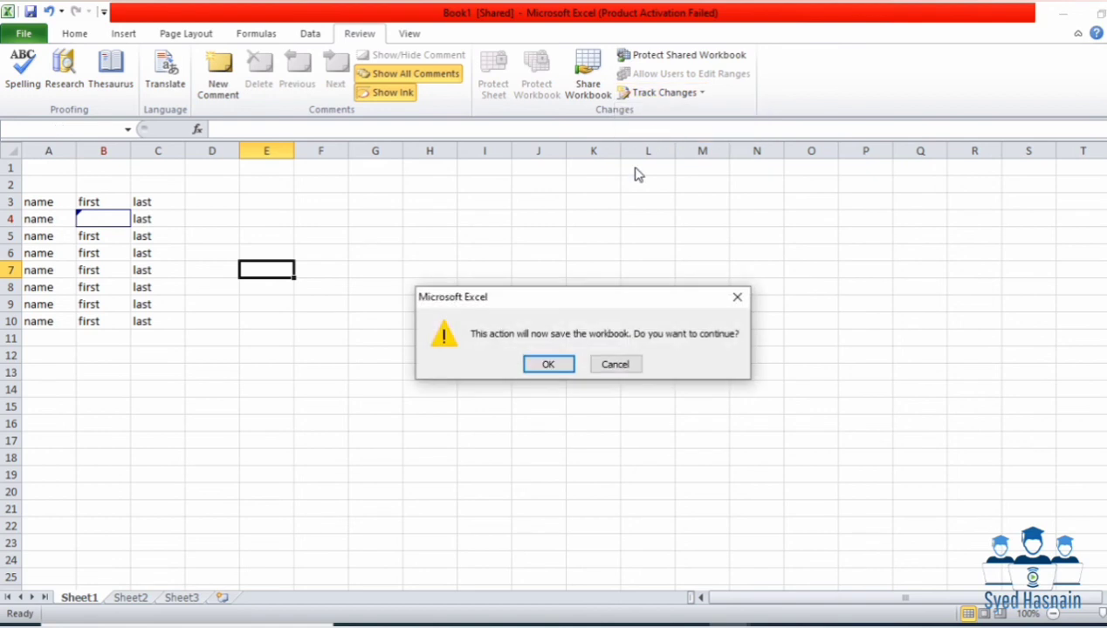
click(565, 363)
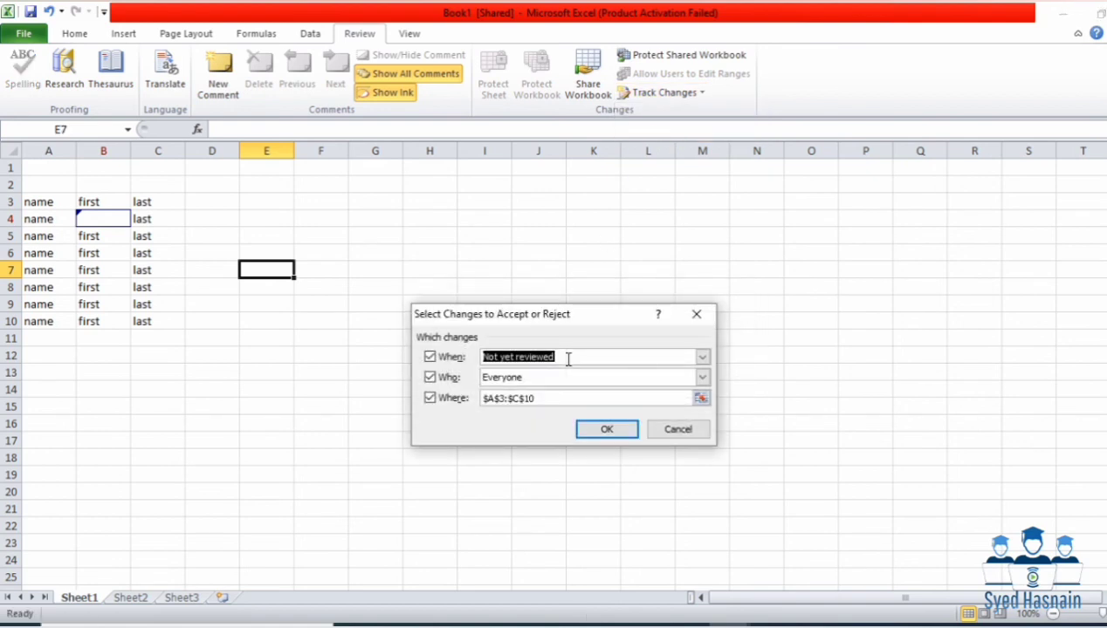
drag(550, 313, 544, 242)
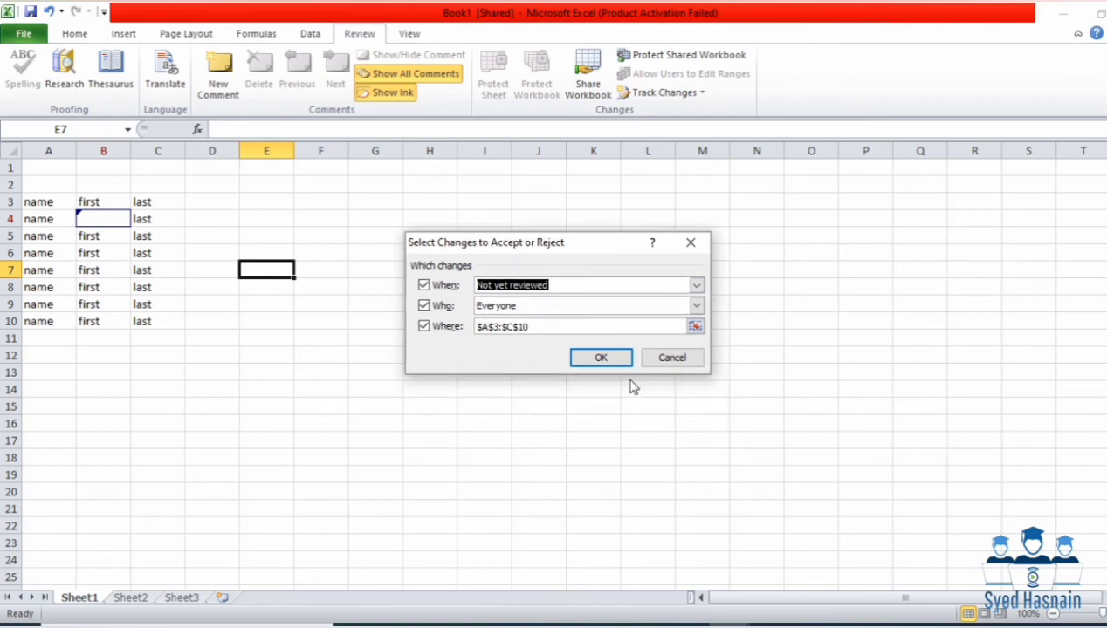
click(604, 355)
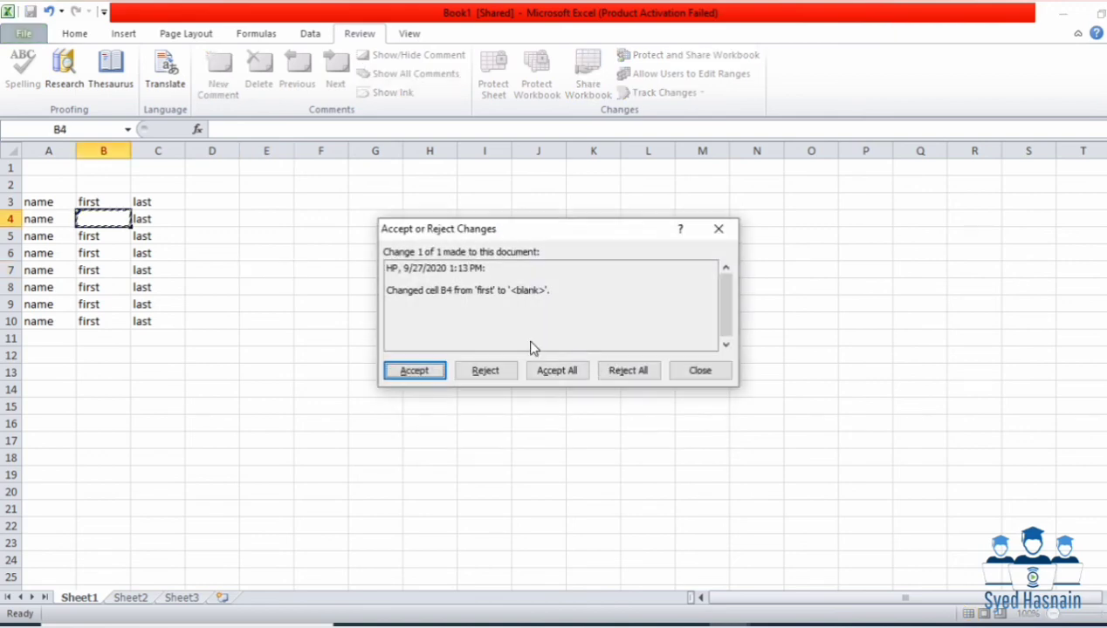
drag(472, 229, 456, 178)
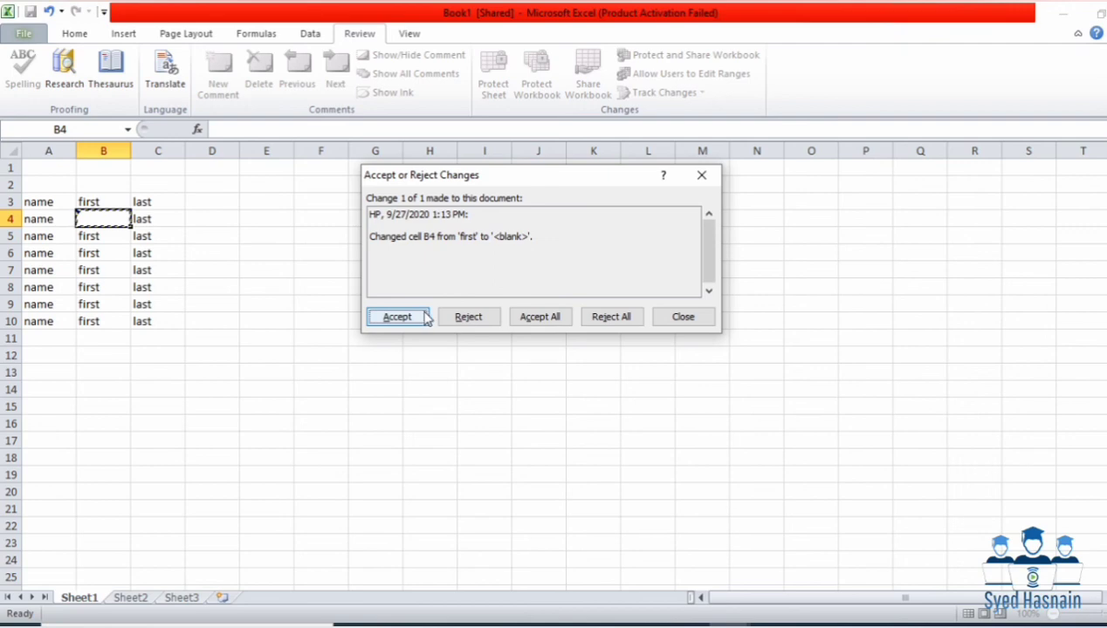
click(455, 314)
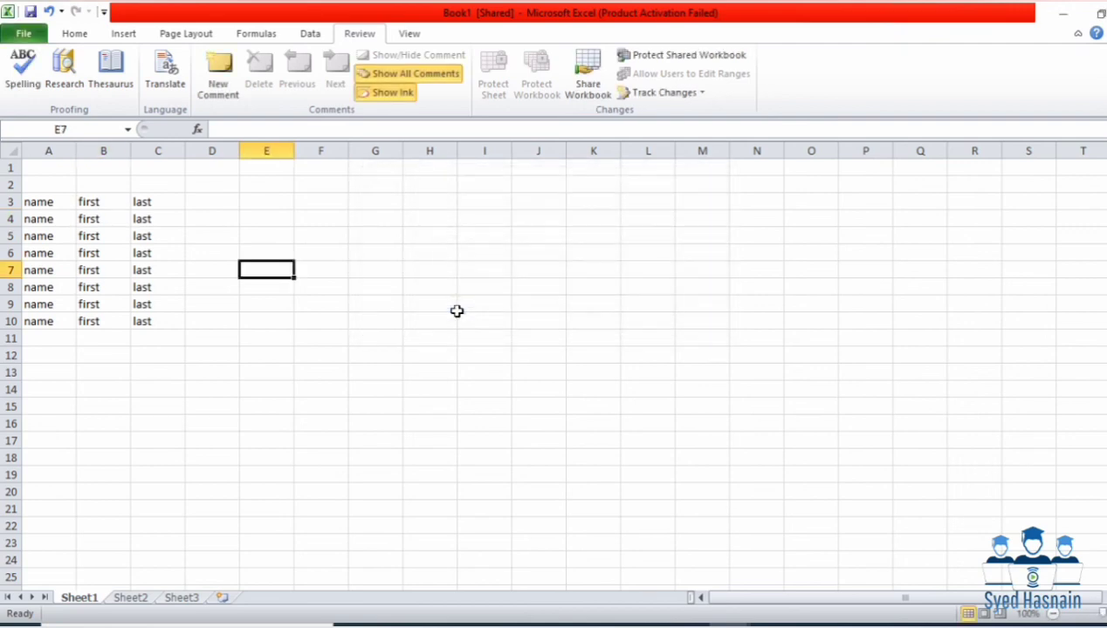
Step: Empty cells B4, C9 and A3 one after another, committing each edit
drag(96, 220, 156, 285)
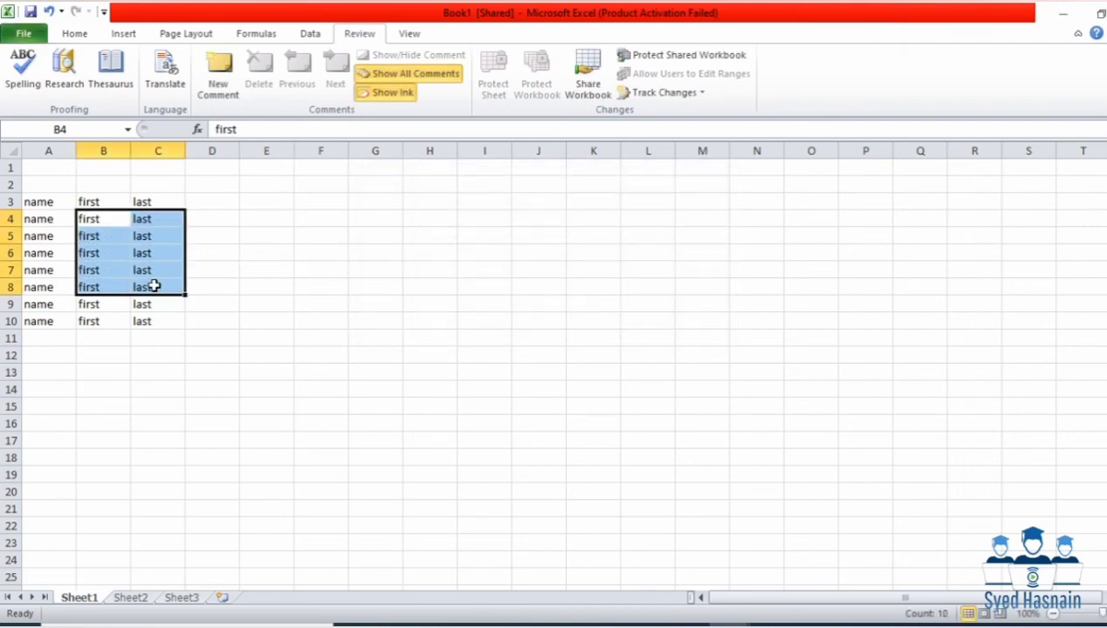
key(BackSpace)
click(156, 285)
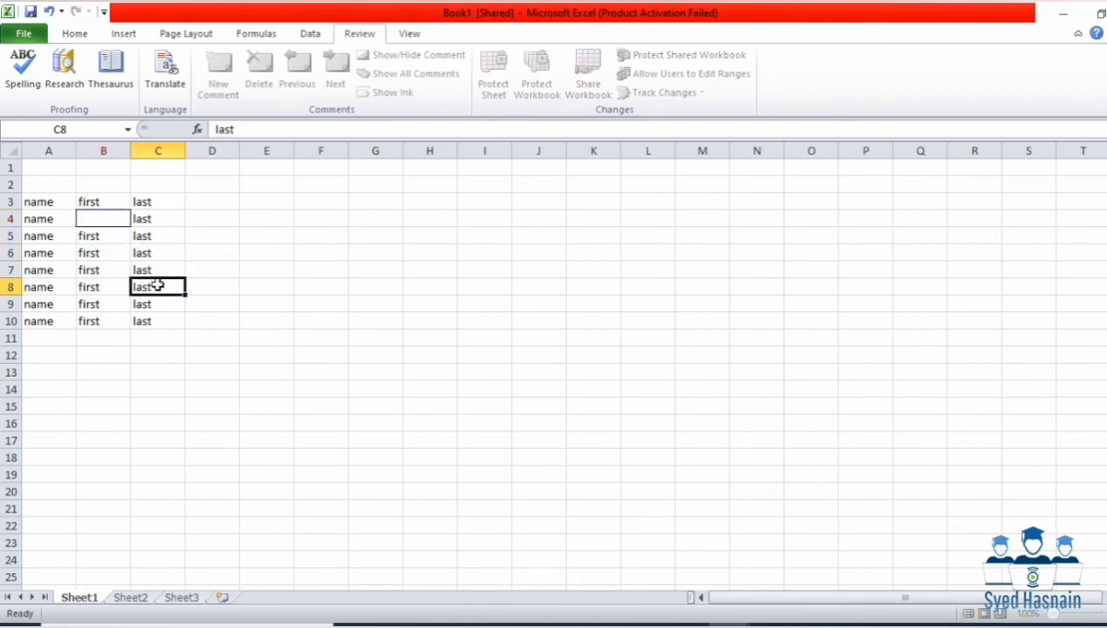
click(222, 306)
drag(156, 304, 92, 231)
key(BackSpace)
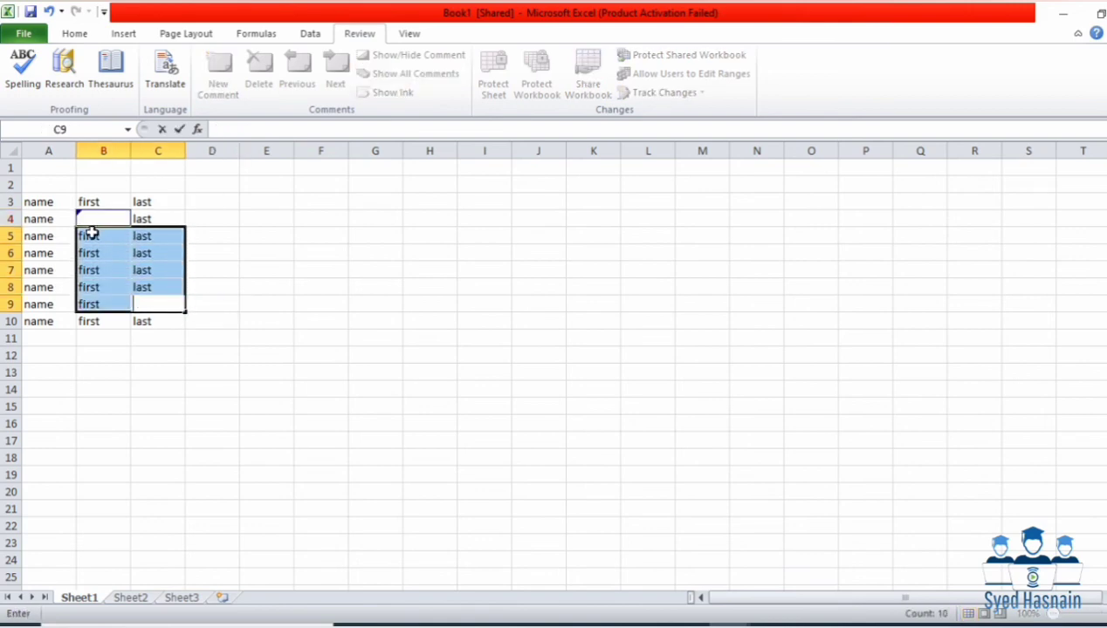
click(31, 173)
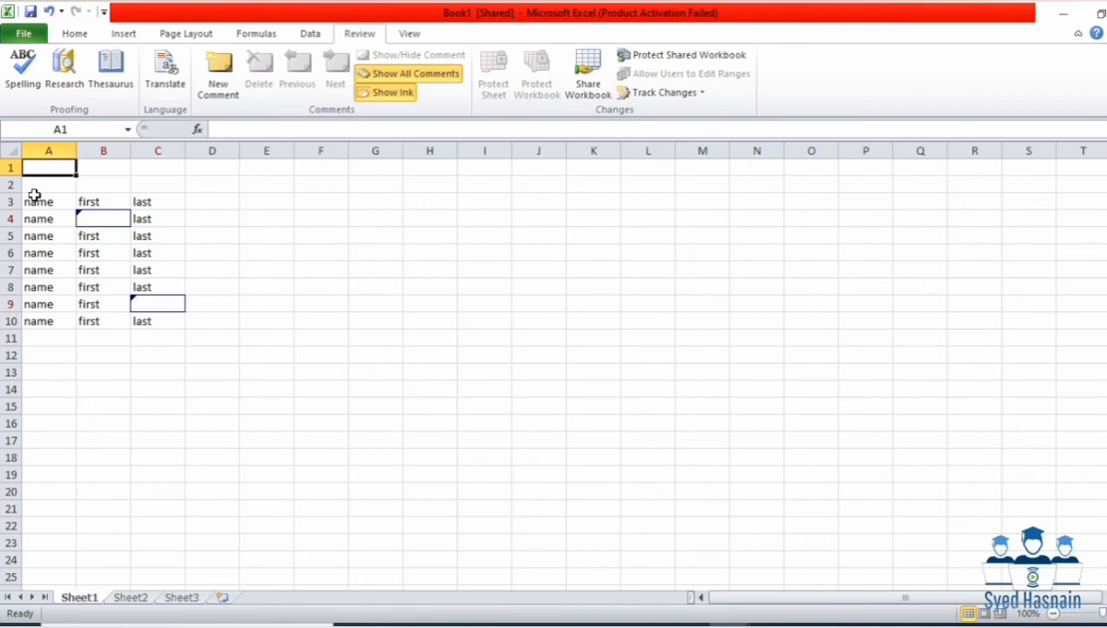
drag(29, 202, 77, 231)
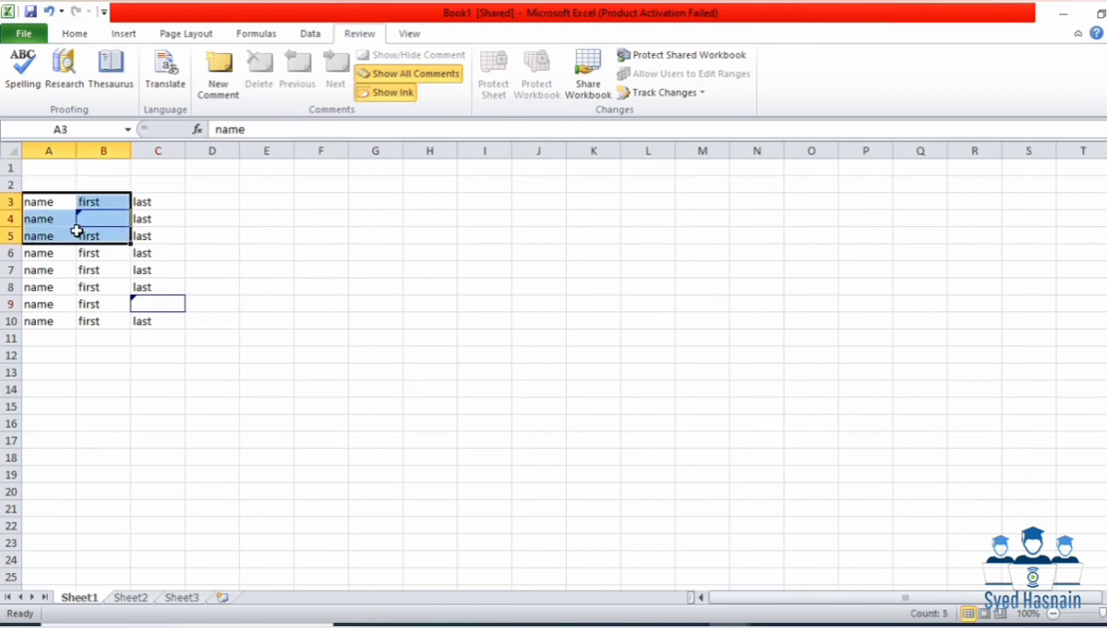
key(BackSpace)
click(370, 240)
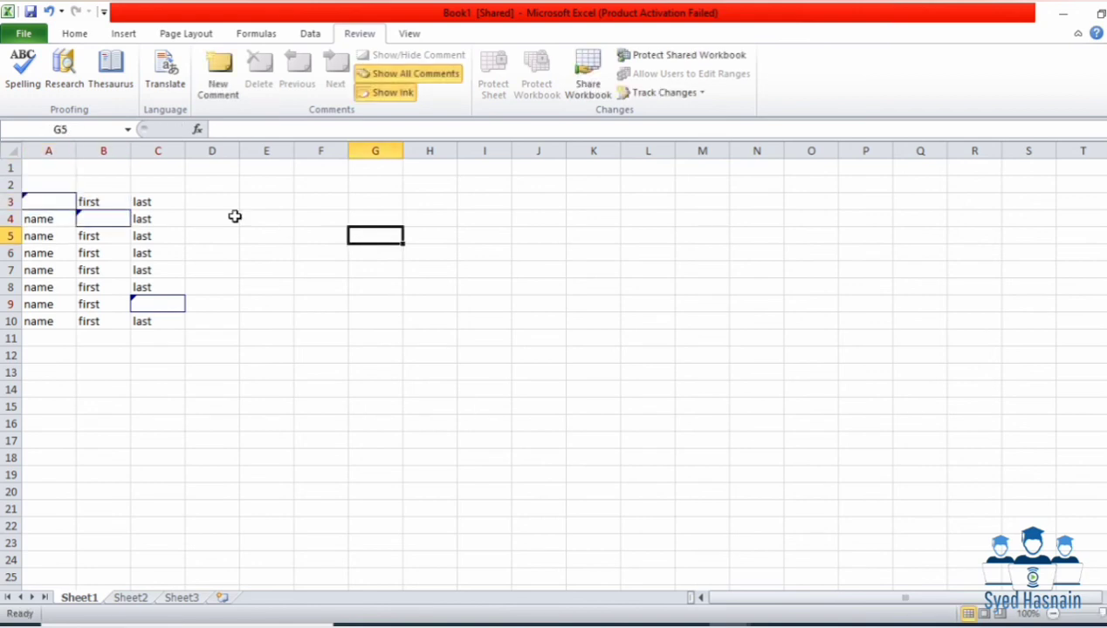
drag(60, 199, 157, 312)
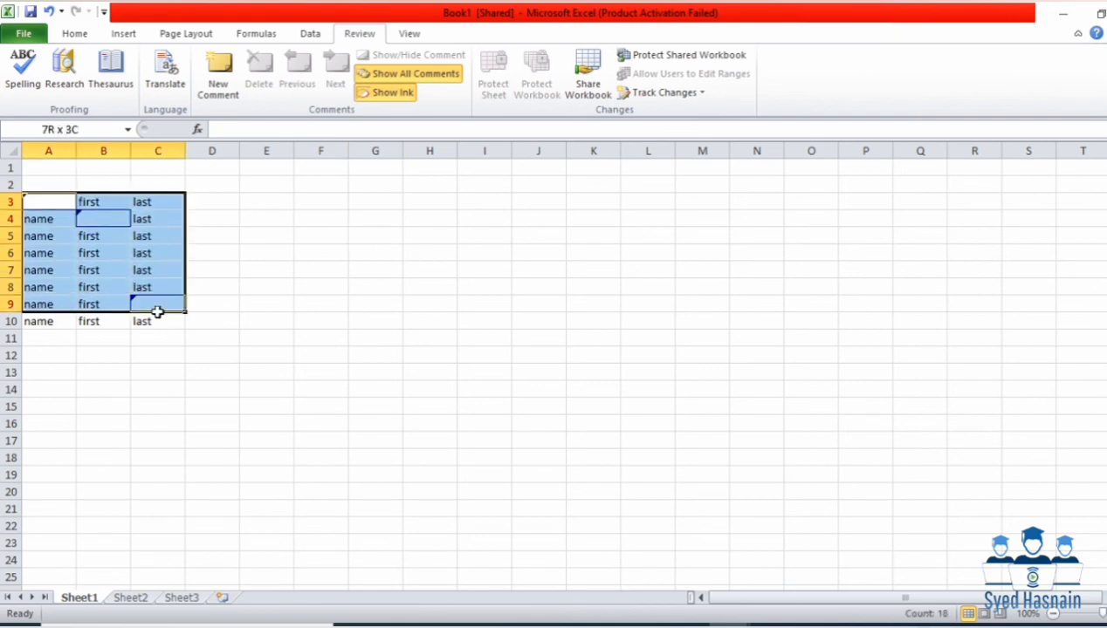
click(534, 166)
click(689, 92)
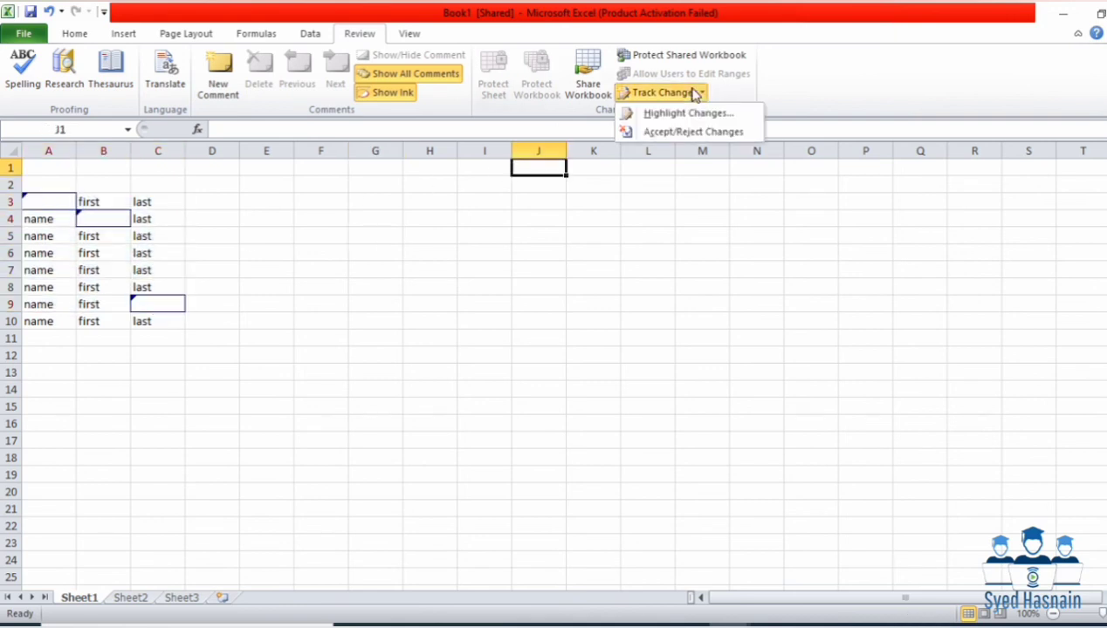
Step: Save, review all unreviewed changes from everyone, and reject all three at once
click(696, 131)
click(547, 364)
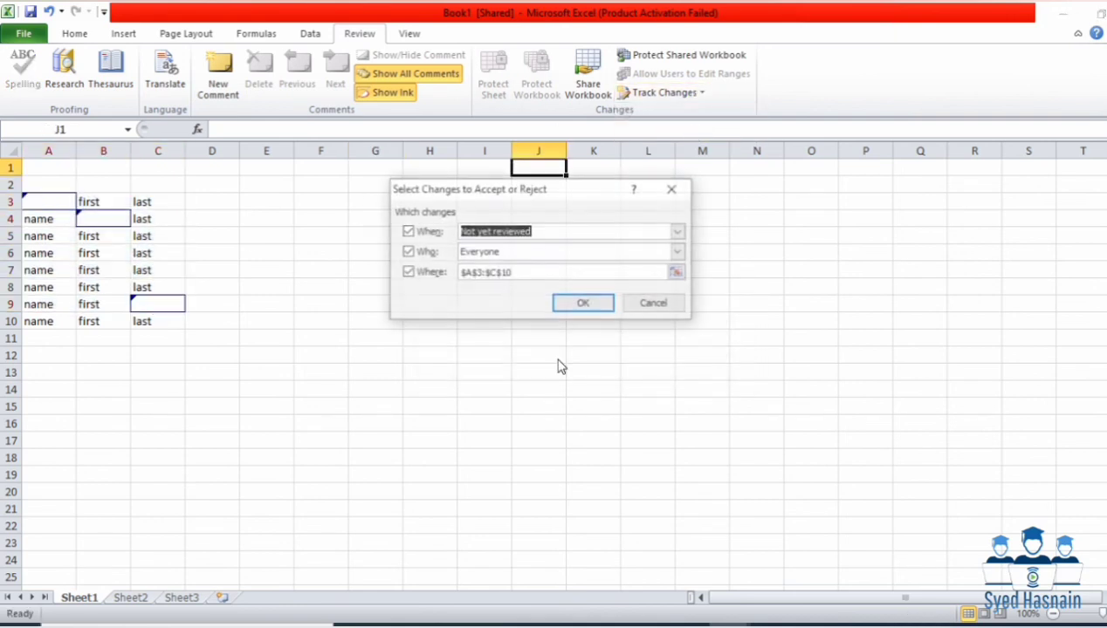
click(586, 306)
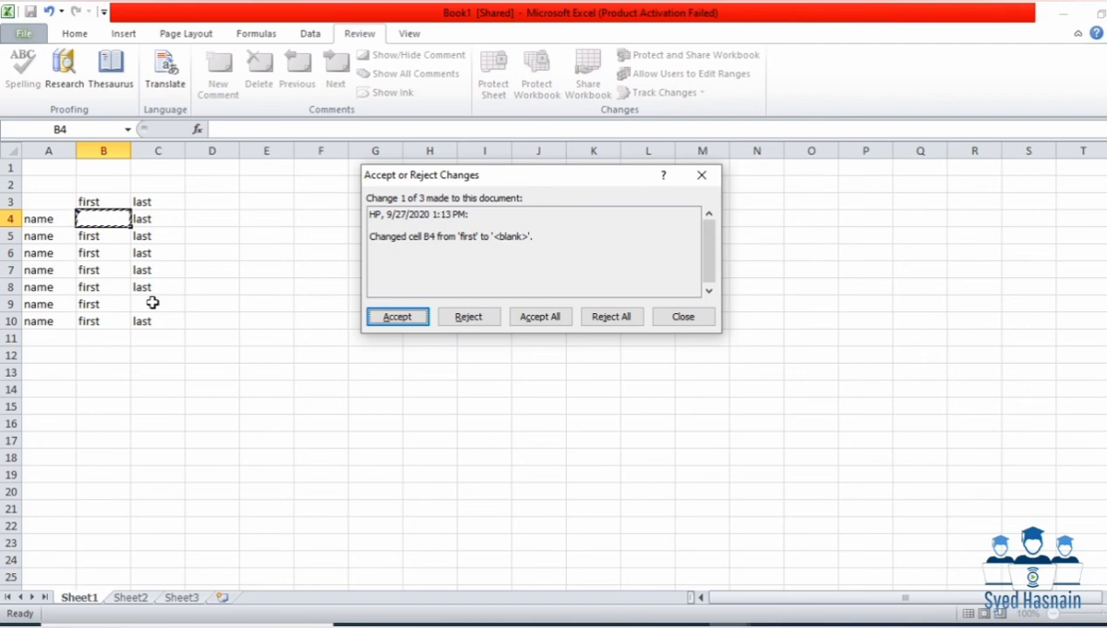
click(598, 318)
click(573, 365)
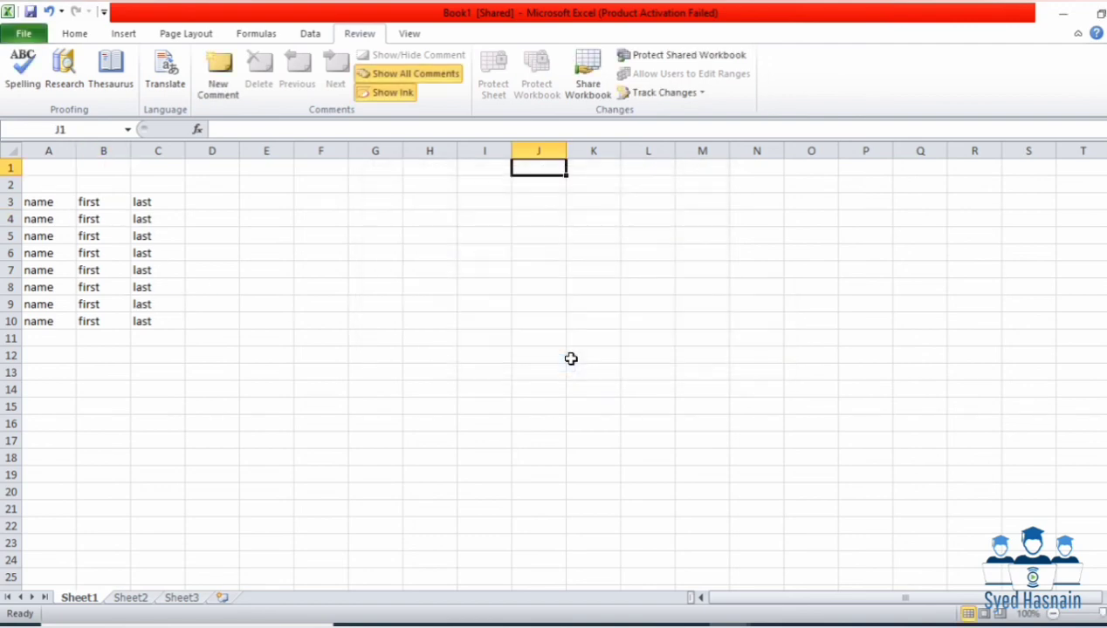
Step: Check the restored A3:C10 table, then switch to the View ribbon
drag(38, 204, 155, 321)
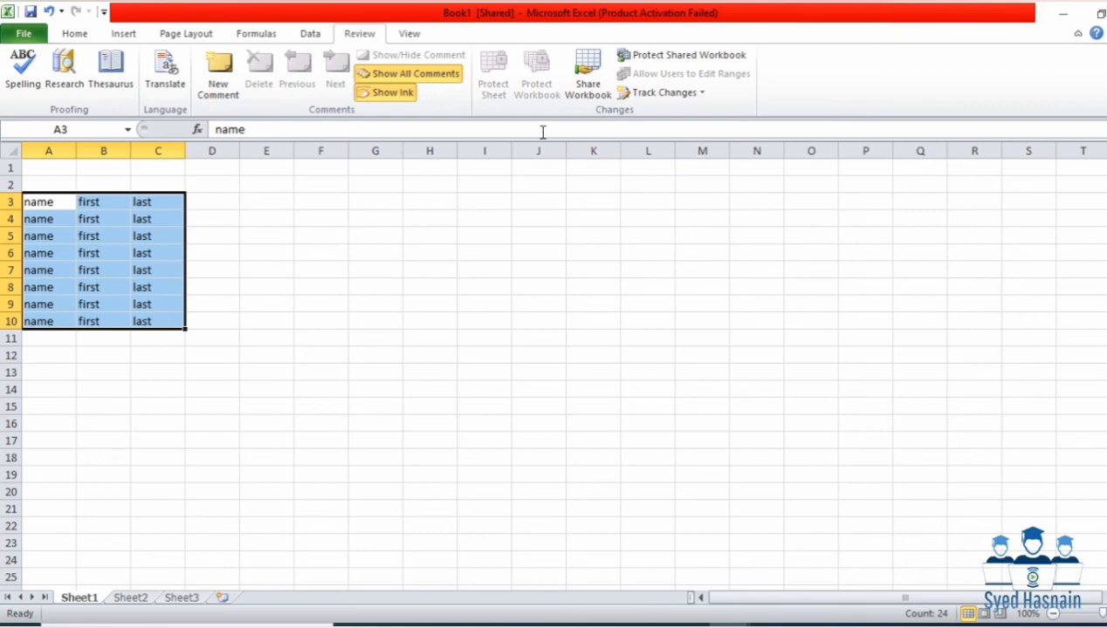
click(410, 35)
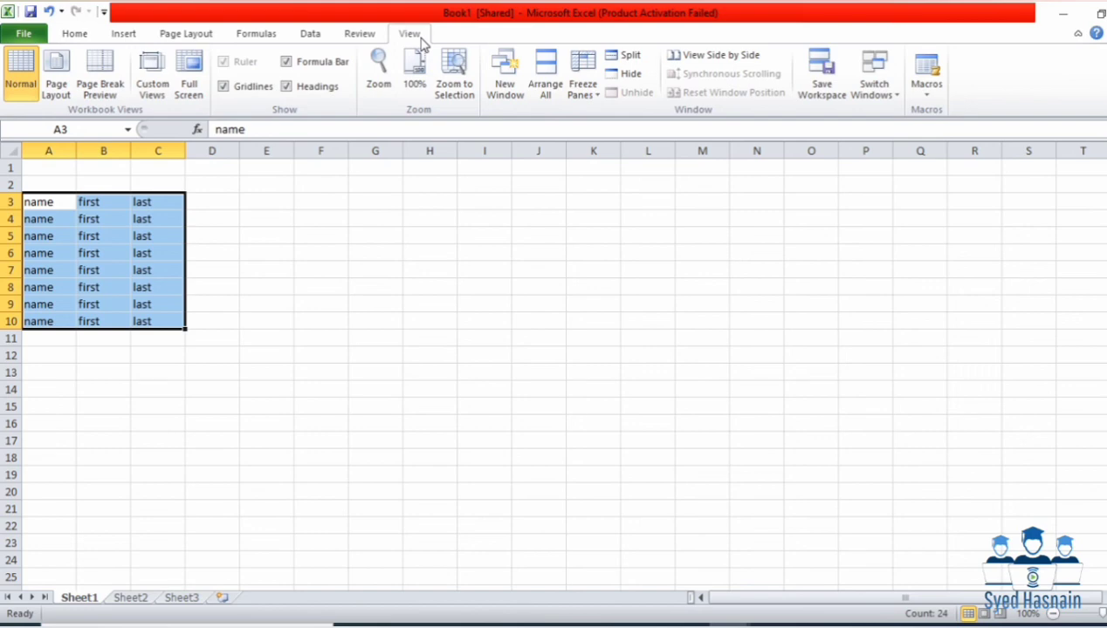
click(306, 222)
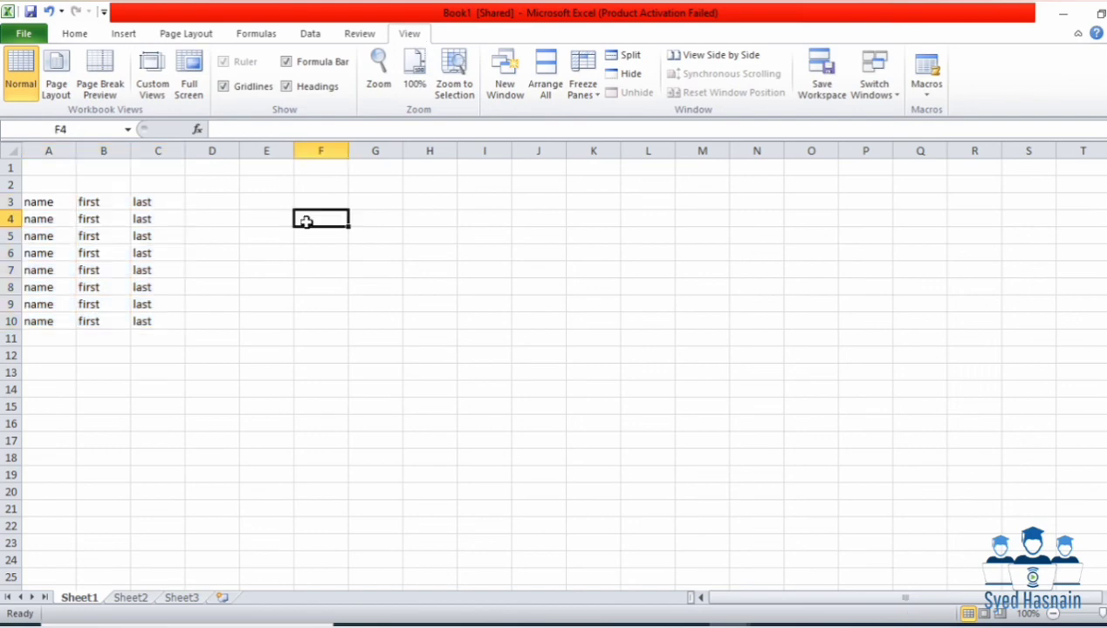